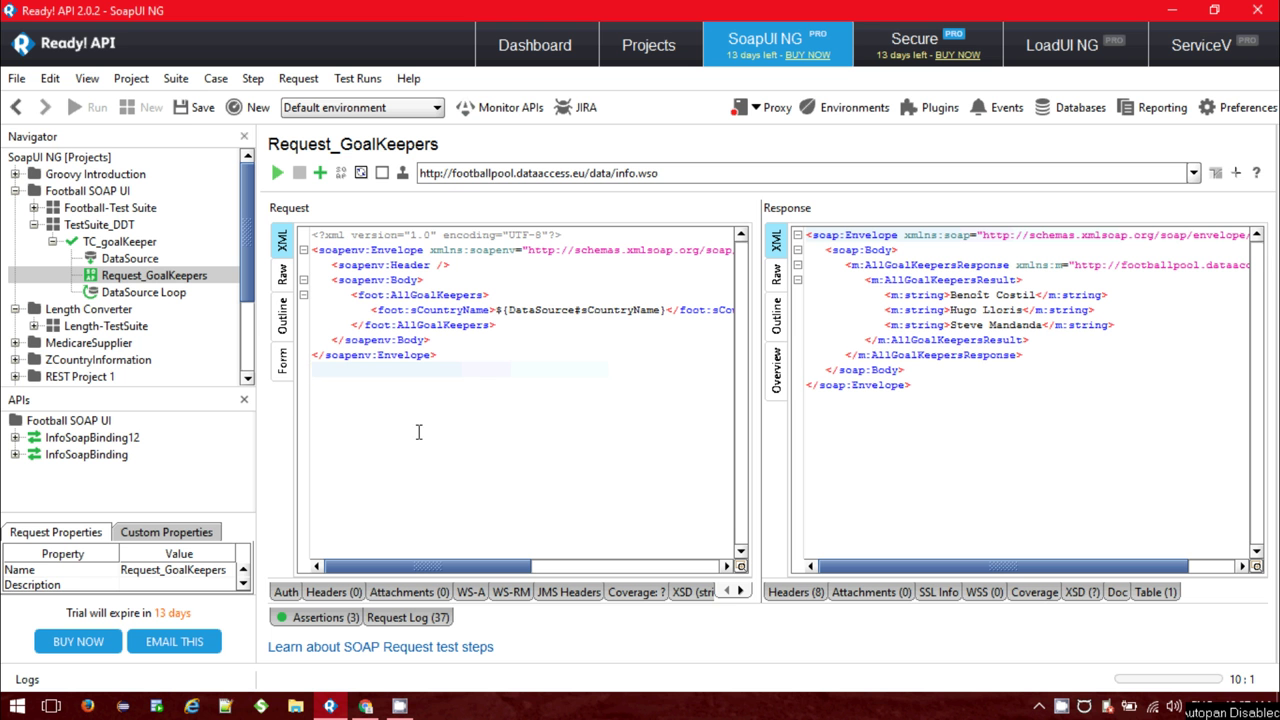
Open the DataSource step of the TC_goalKeeper test case and set its data source type to Excel.
click(138, 259)
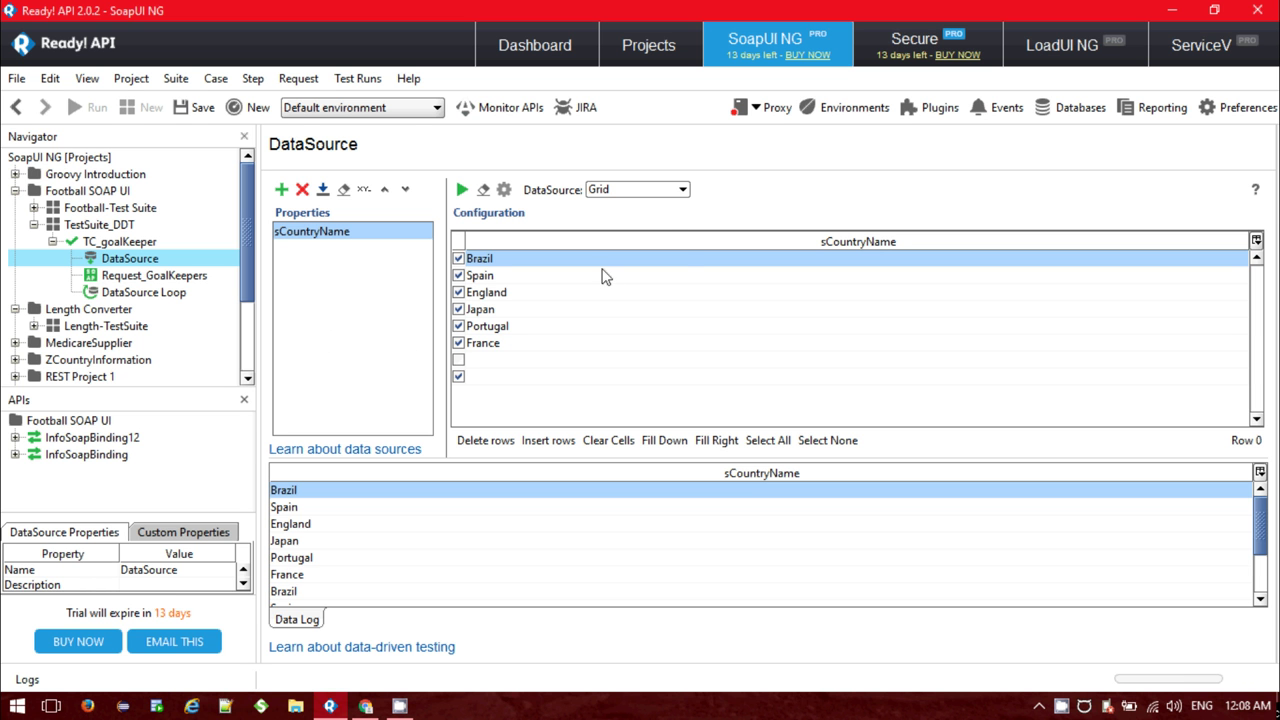
click(660, 193)
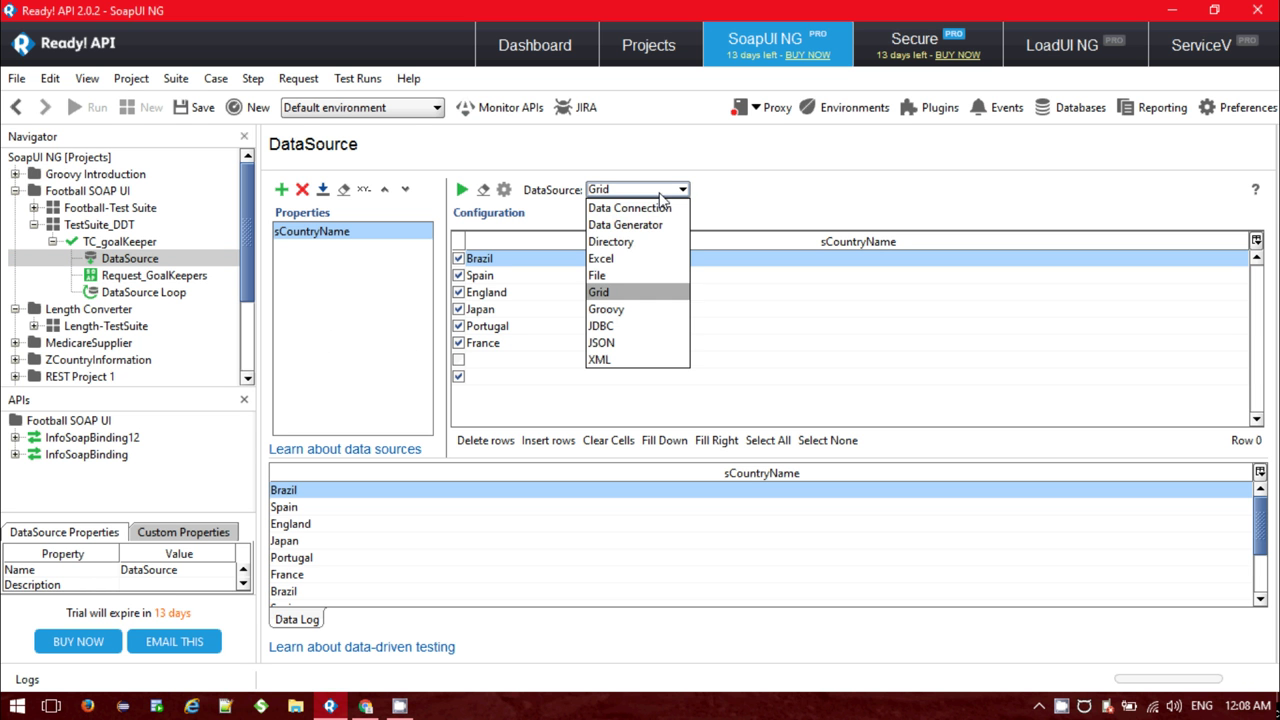
click(600, 276)
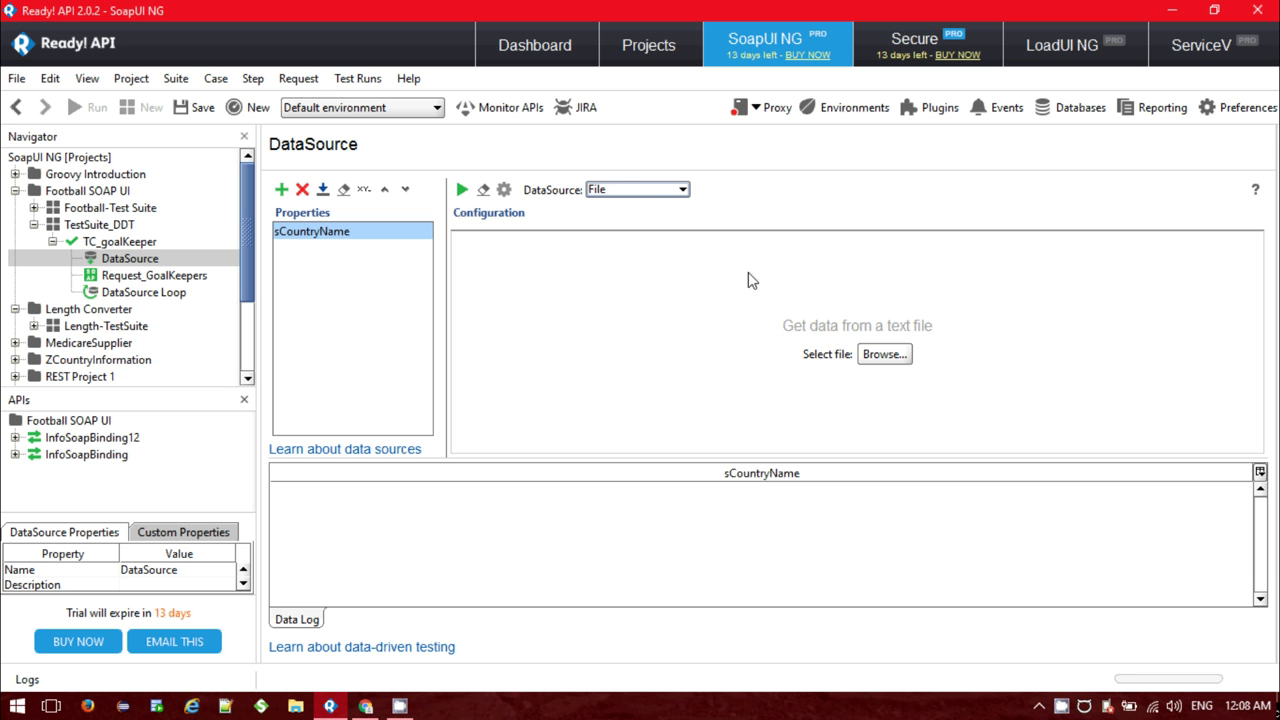
click(650, 194)
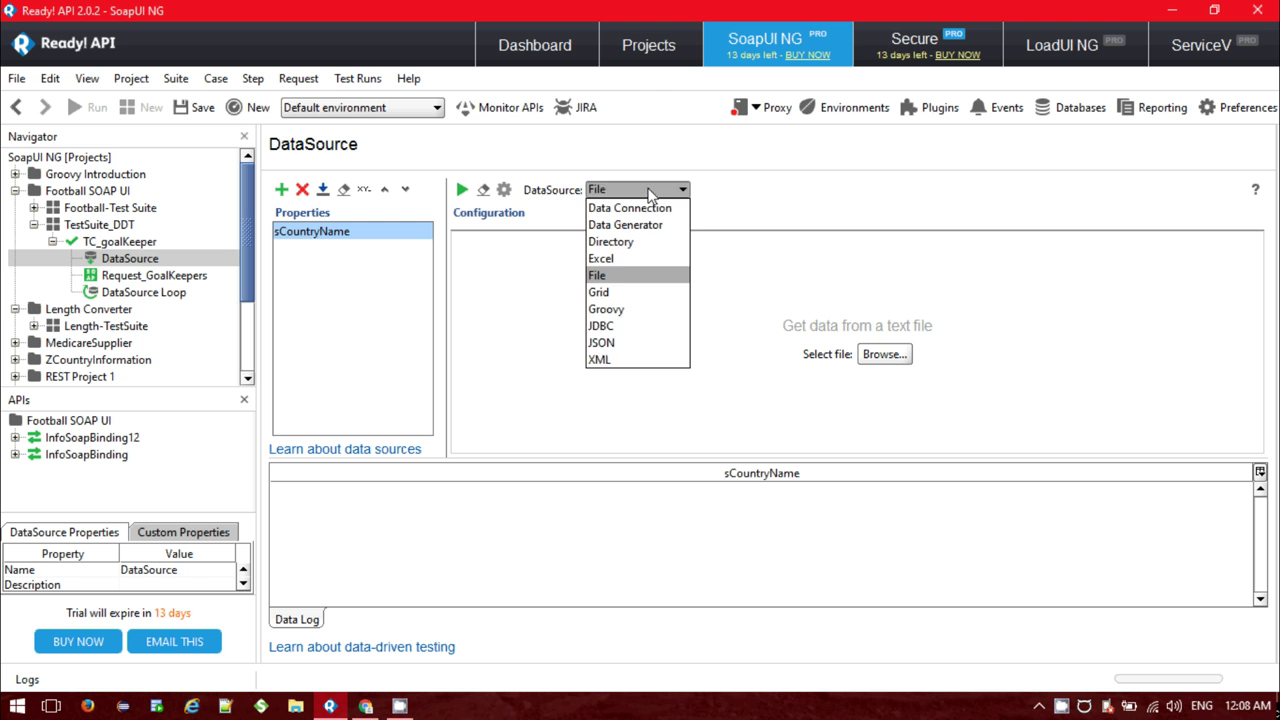
click(610, 259)
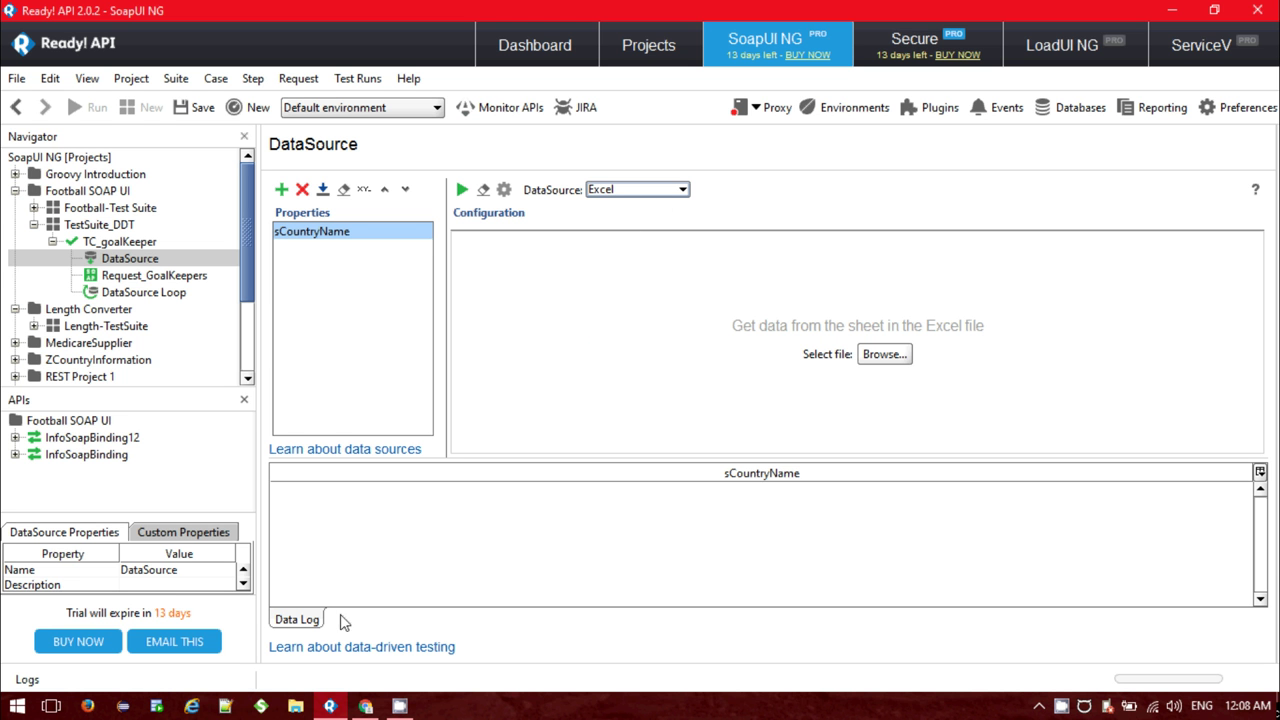
In File Explorer, open the Country workbook from E:\soap ui files\Properties files and maximize its Excel window.
click(296, 707)
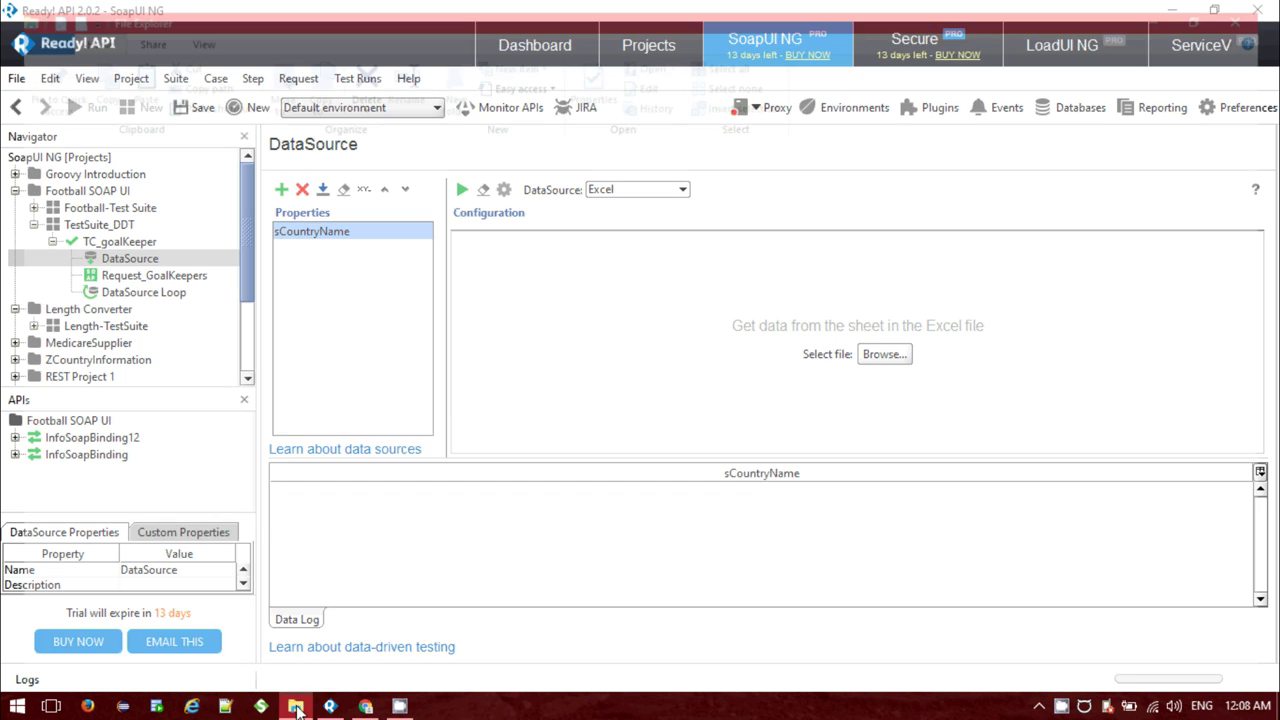
click(109, 457)
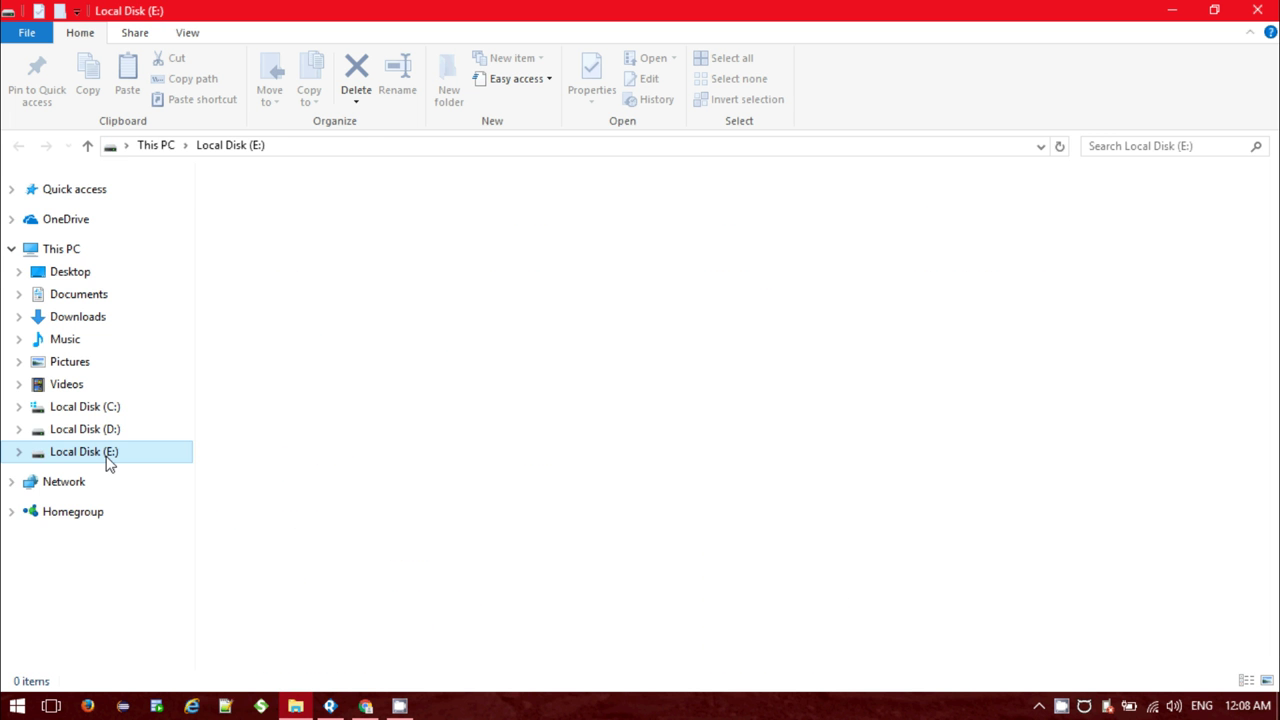
click(109, 457)
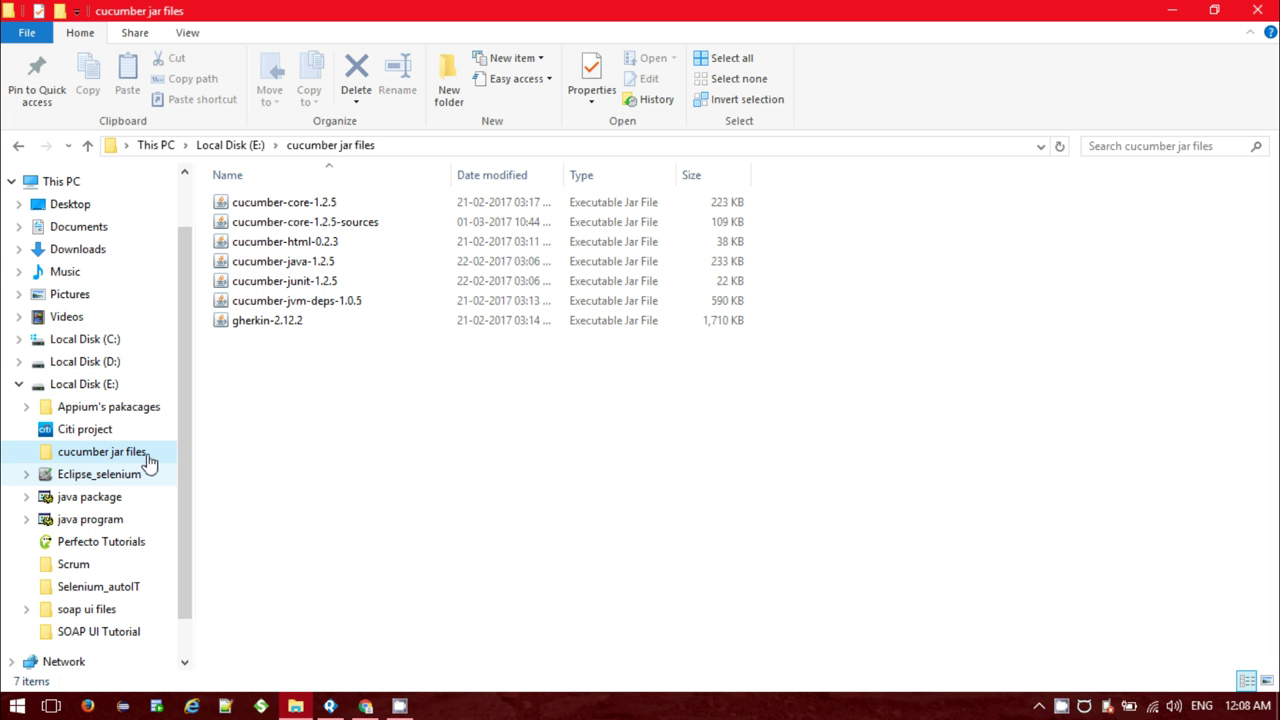
click(100, 609)
click(268, 208)
double_click(268, 208)
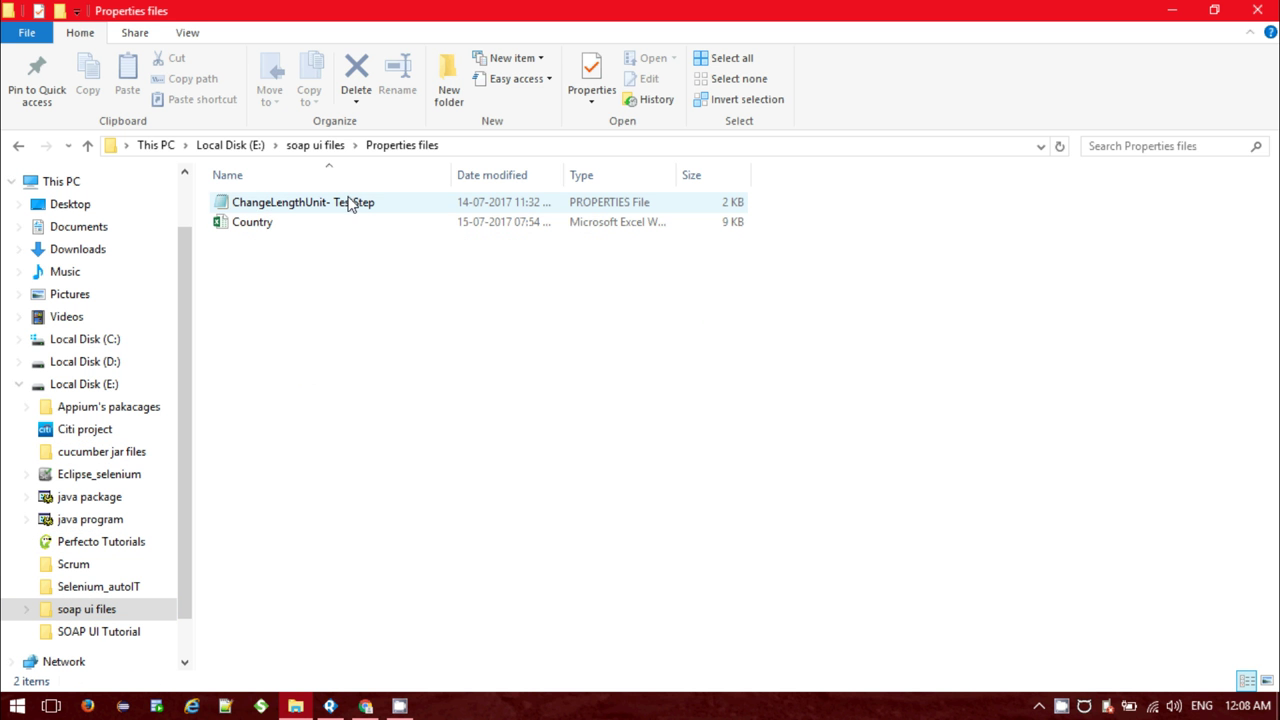
click(253, 227)
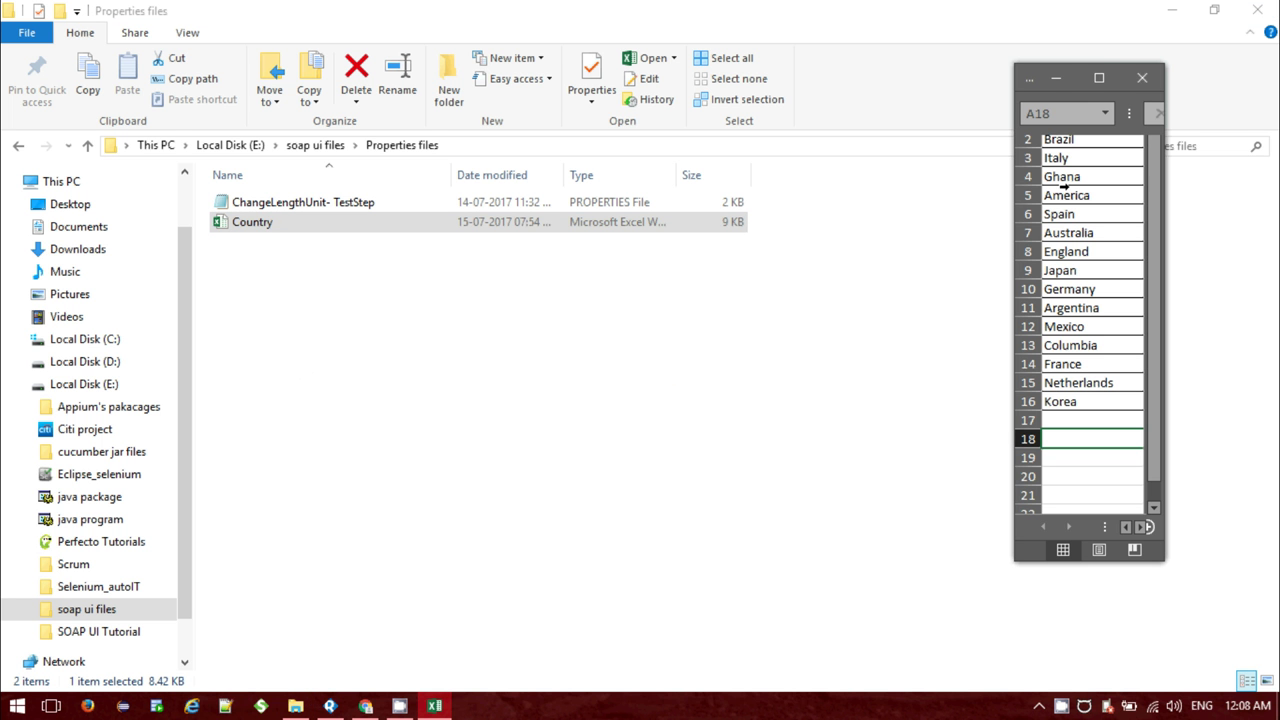
click(1099, 78)
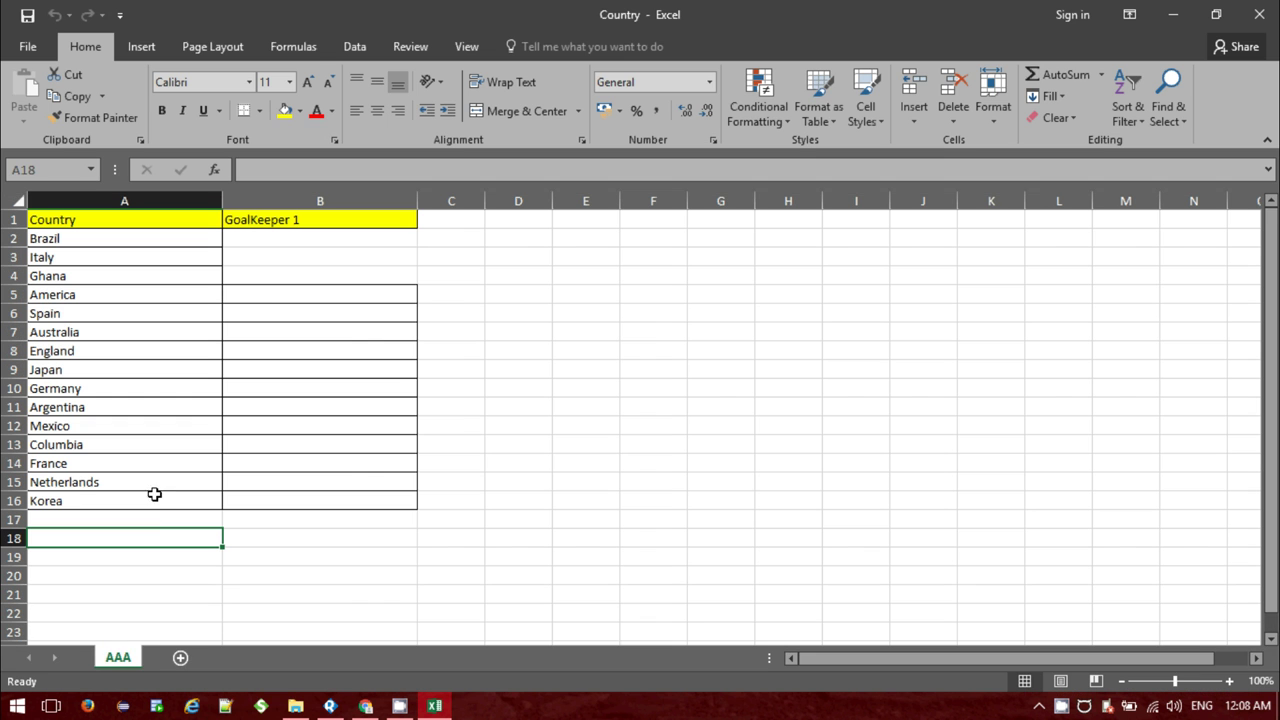
Rename the AAA worksheet to CountryName and save the workbook.
double_click(118, 657)
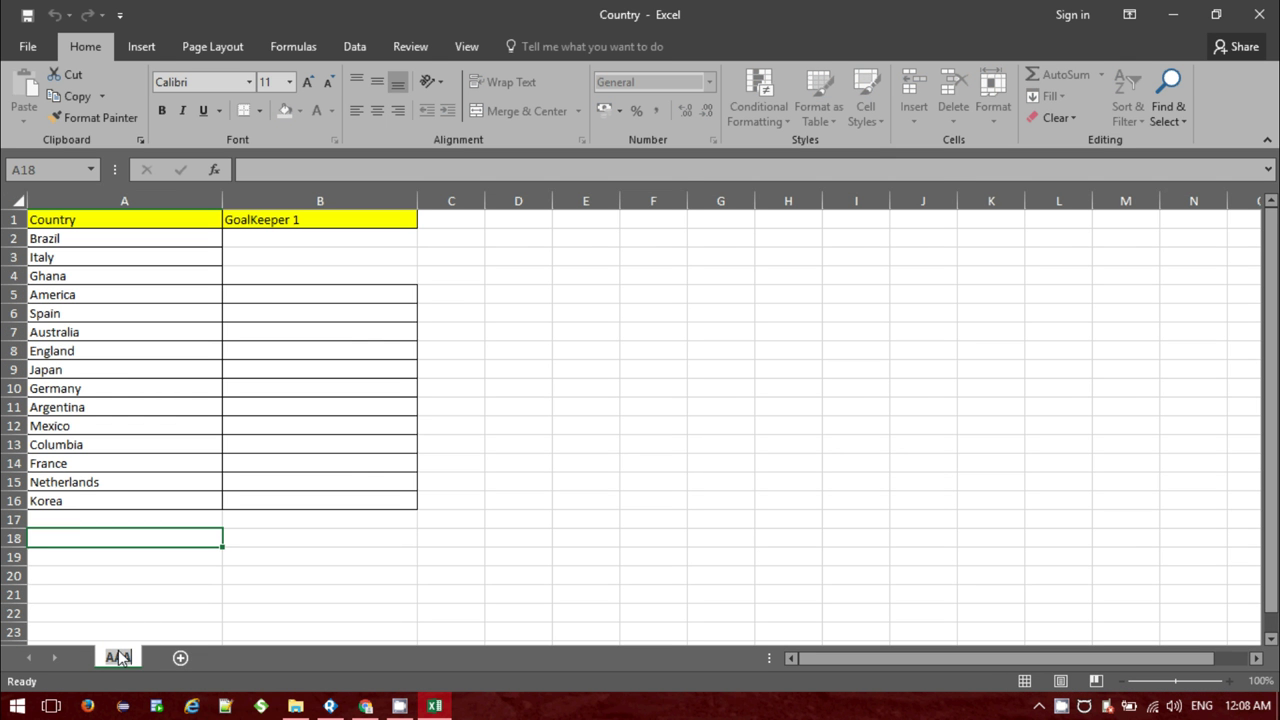
text(C)
key(BackSpace)
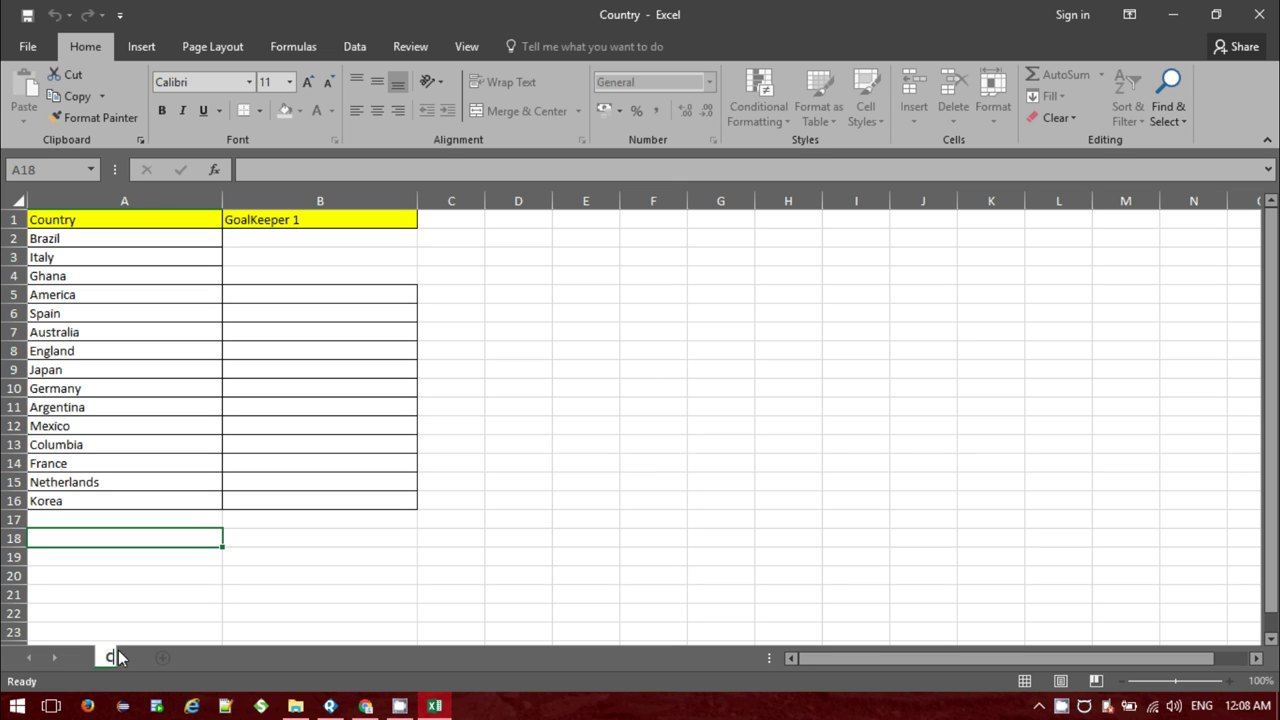
text(CountryName)
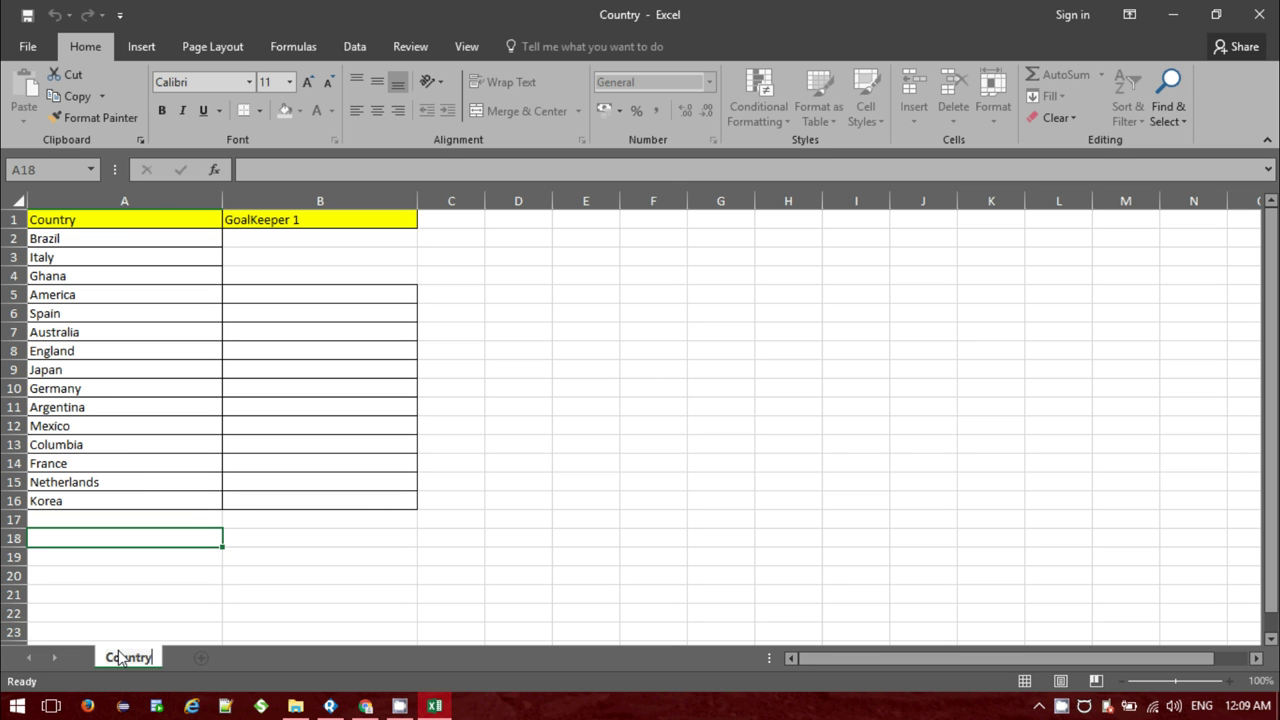
click(207, 615)
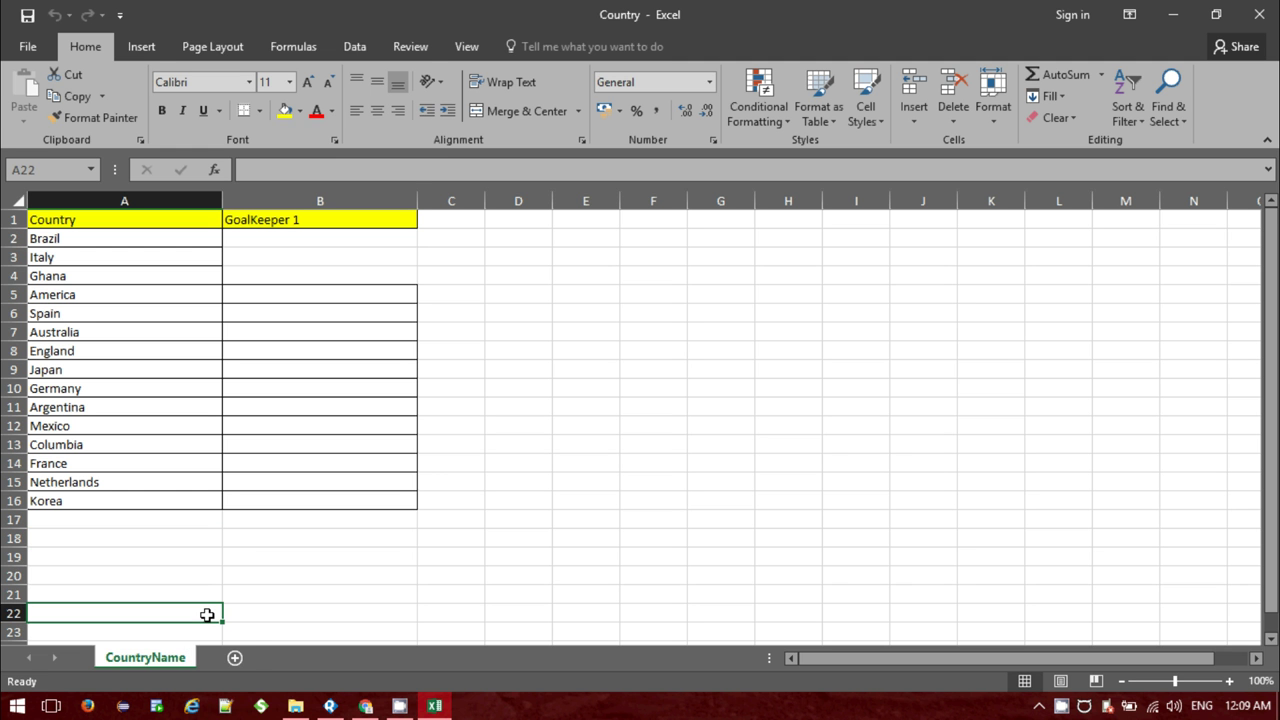
click(349, 578)
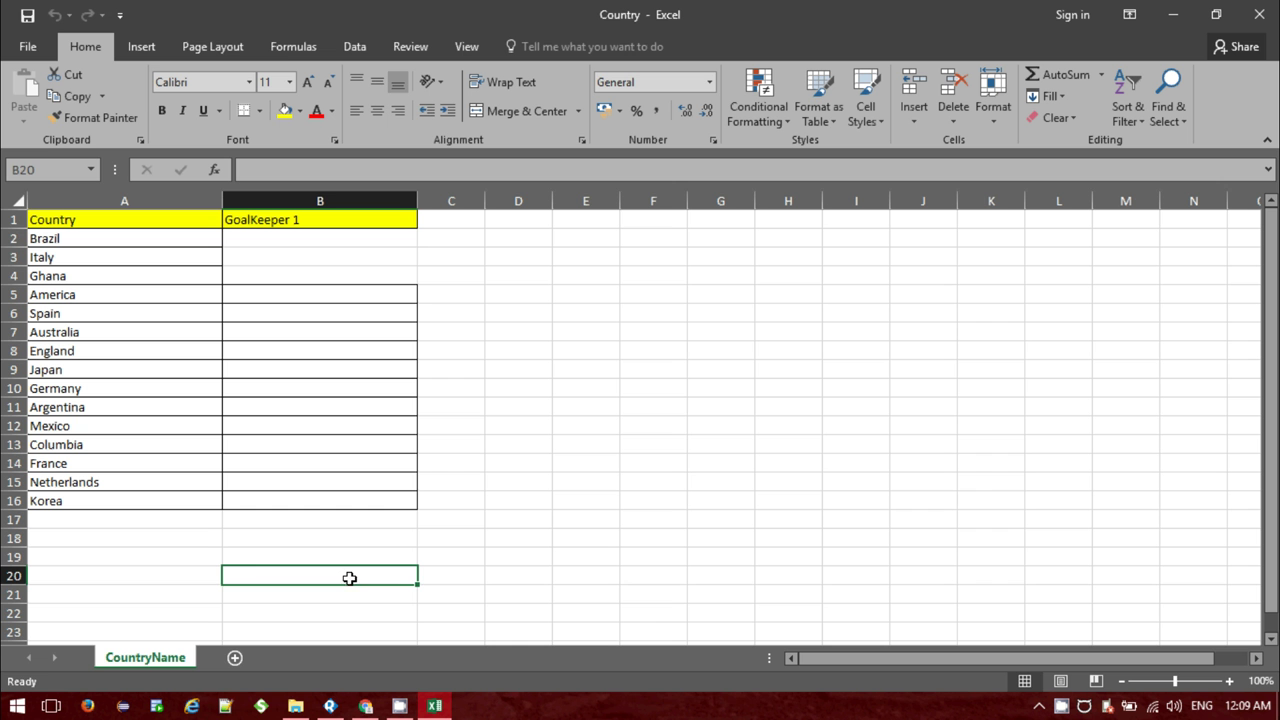
key(ctrl+s)
Delete the GoalKeeper 1 column, including the stray entry in cell B20.
key(F2)
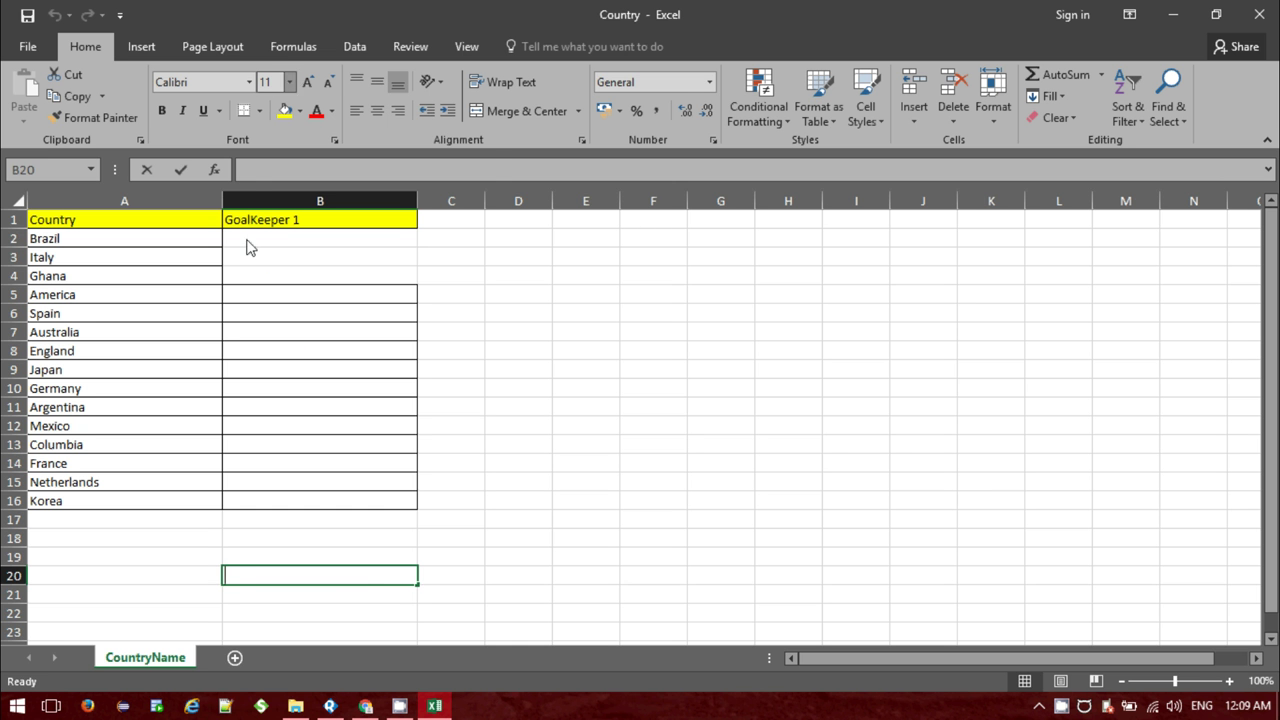
text(s)
click(250, 194)
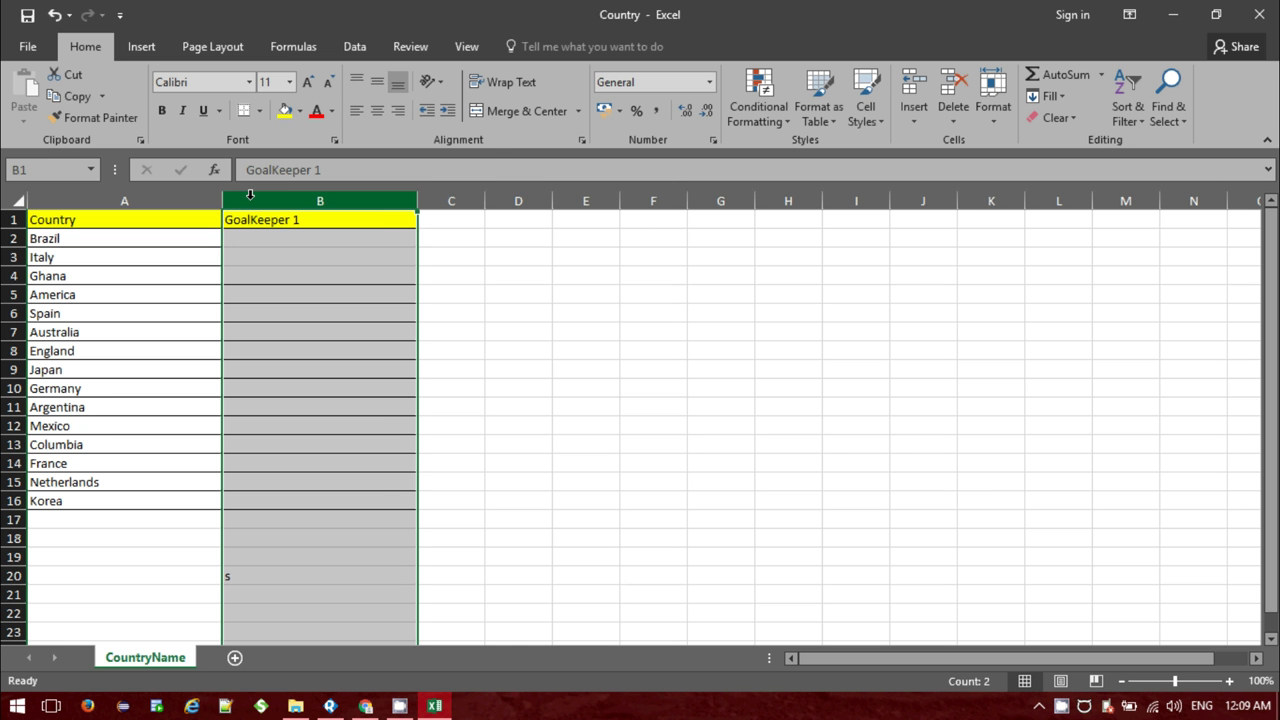
right_click(250, 194)
click(294, 351)
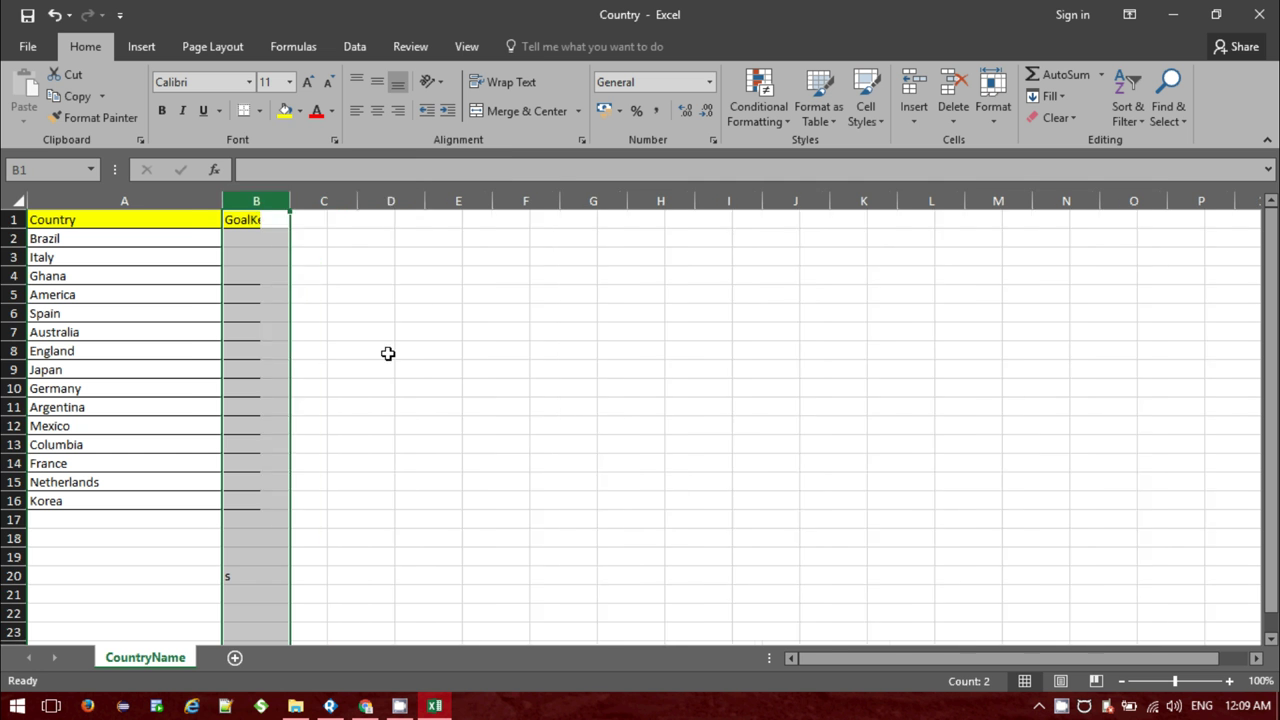
click(424, 344)
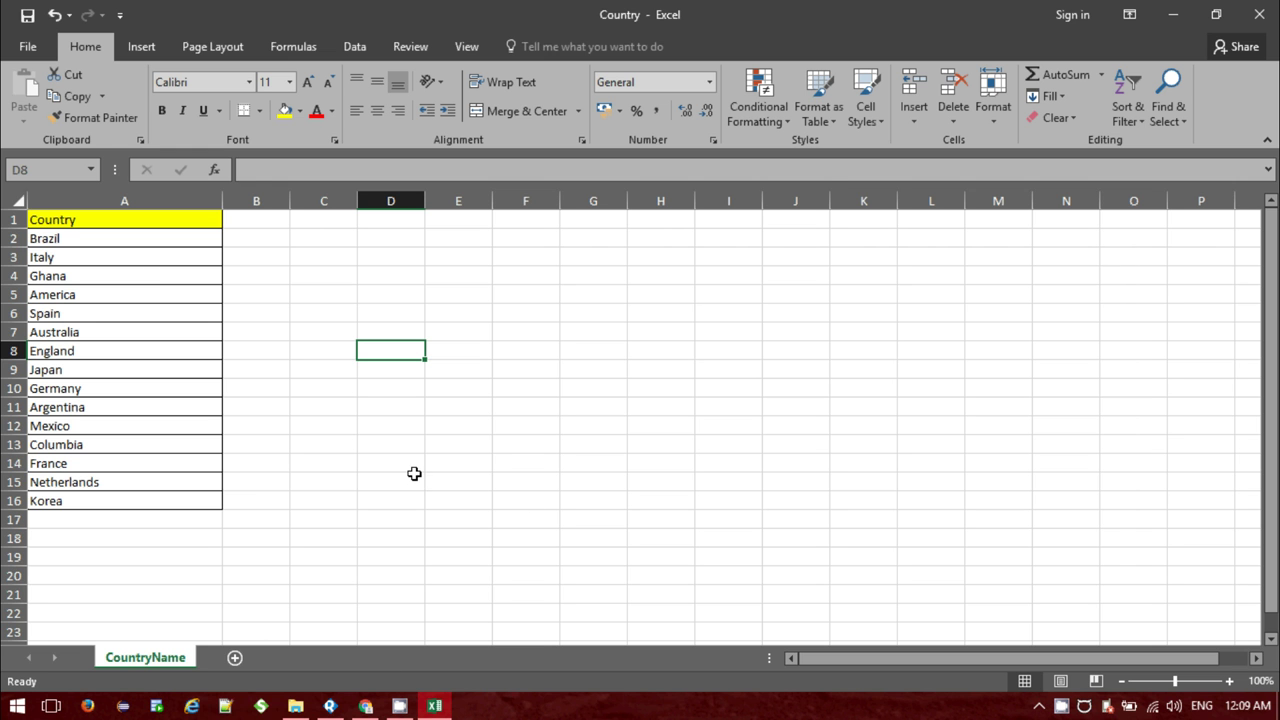
Back in Ready! API, select E:\soap ui files\Properties files\Country.xlsx as the data source file and decline importing its properties.
click(295, 706)
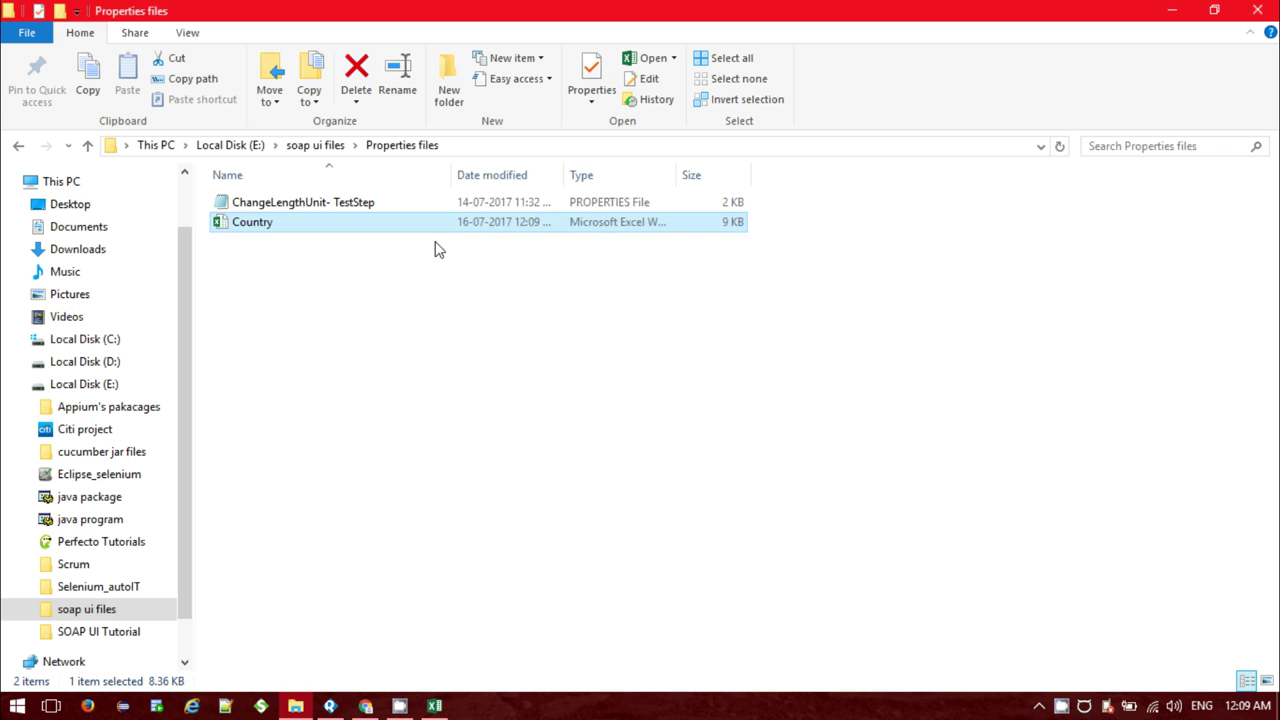
click(497, 152)
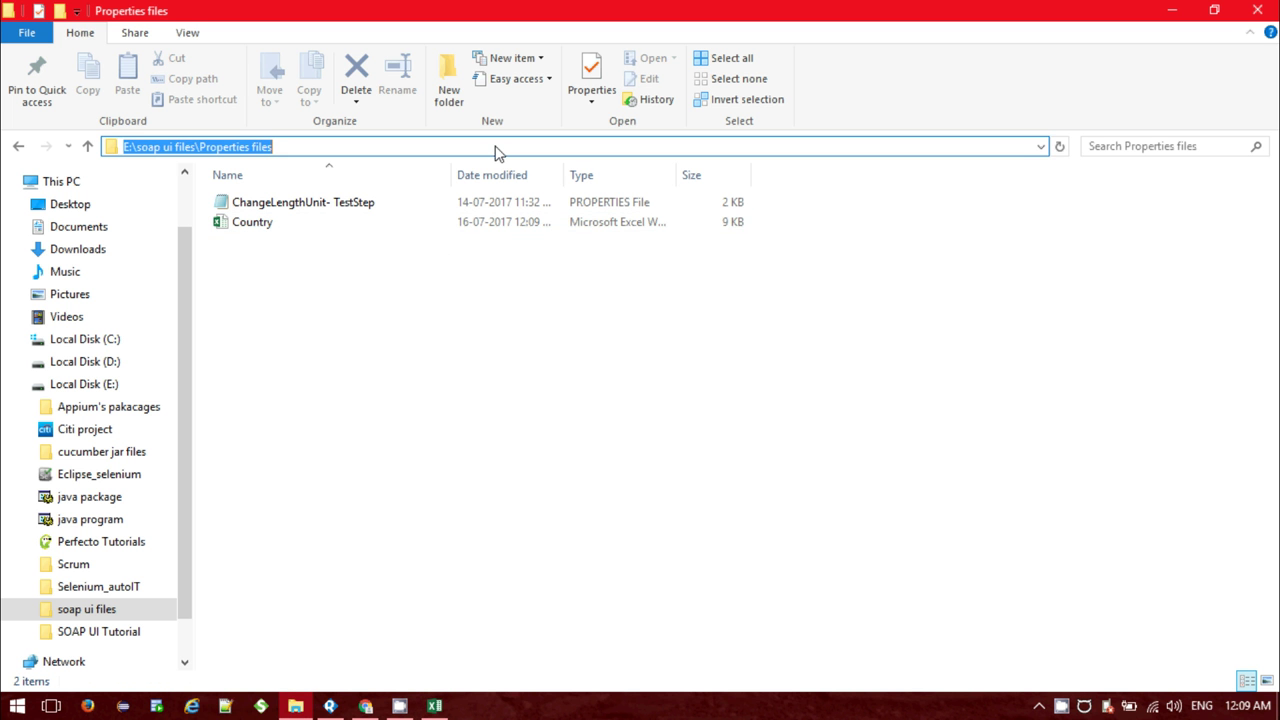
click(380, 397)
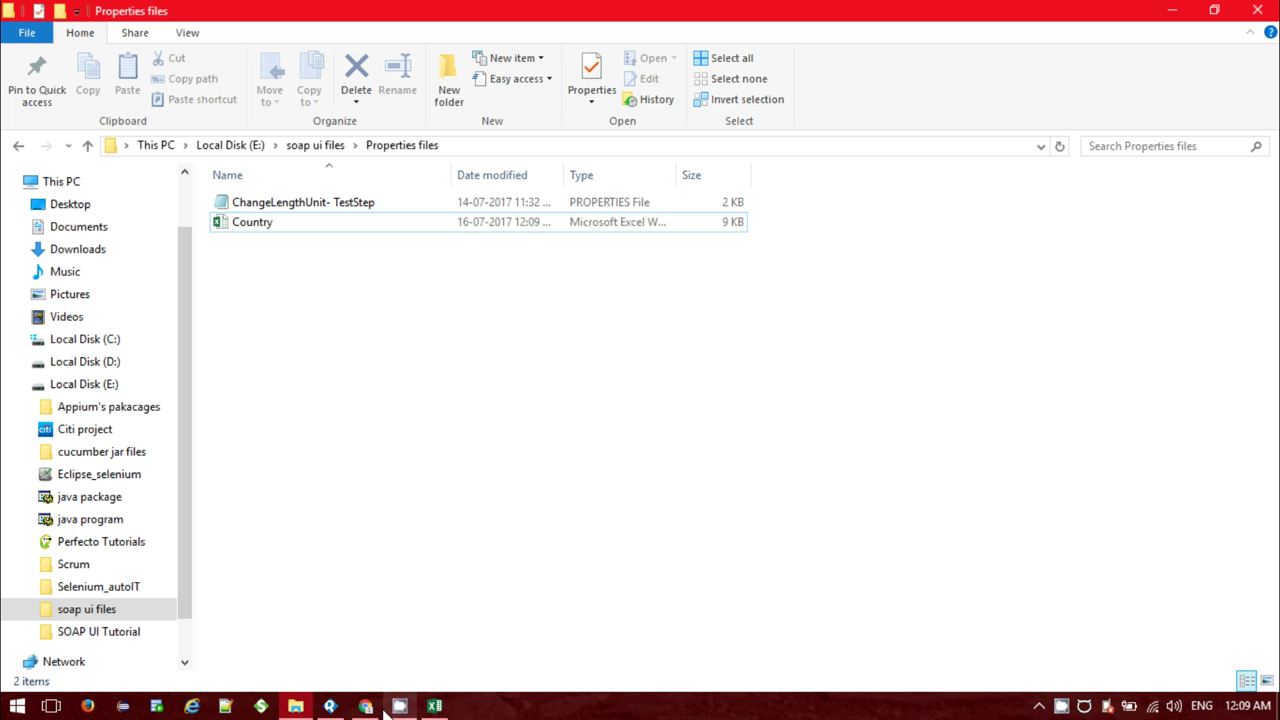
click(330, 703)
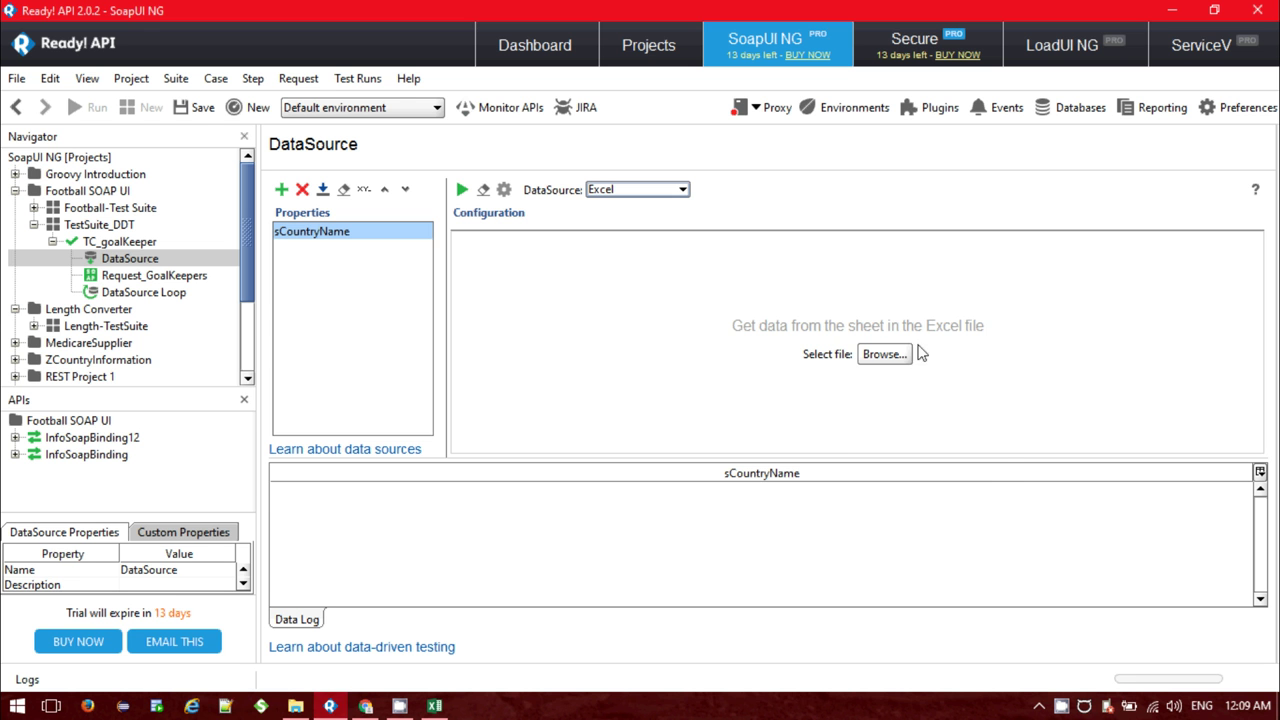
click(887, 355)
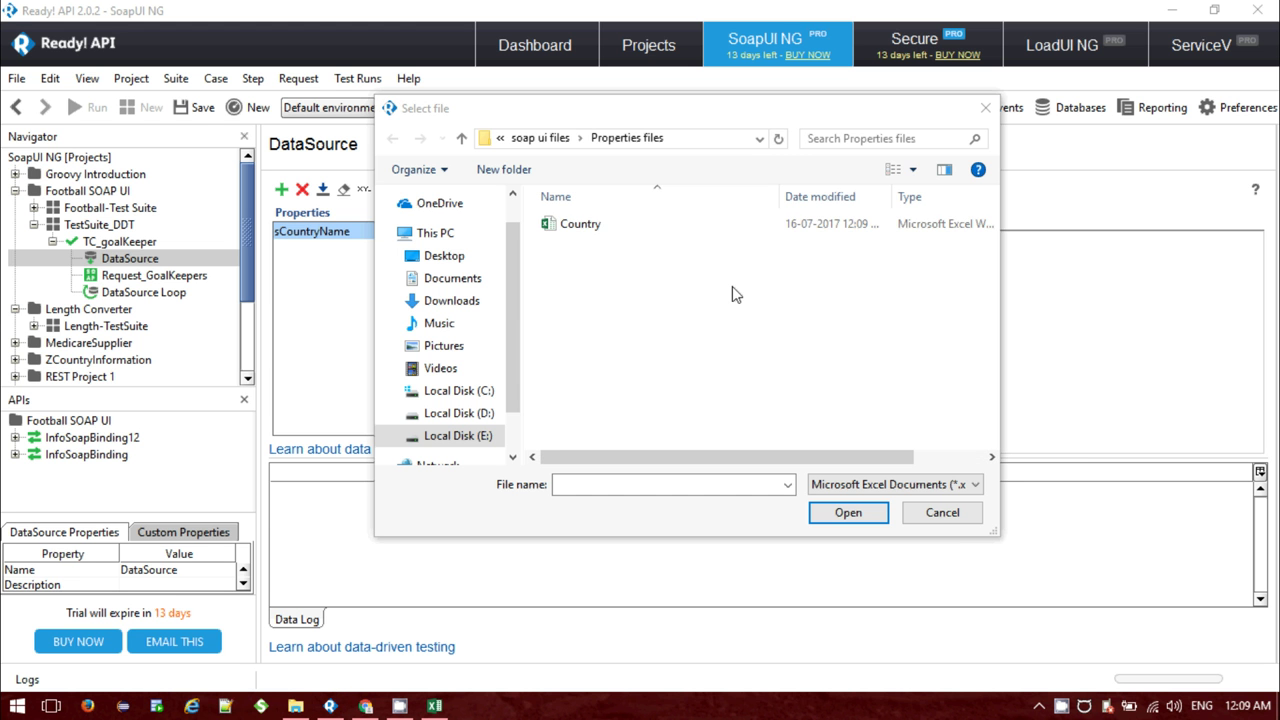
click(727, 140)
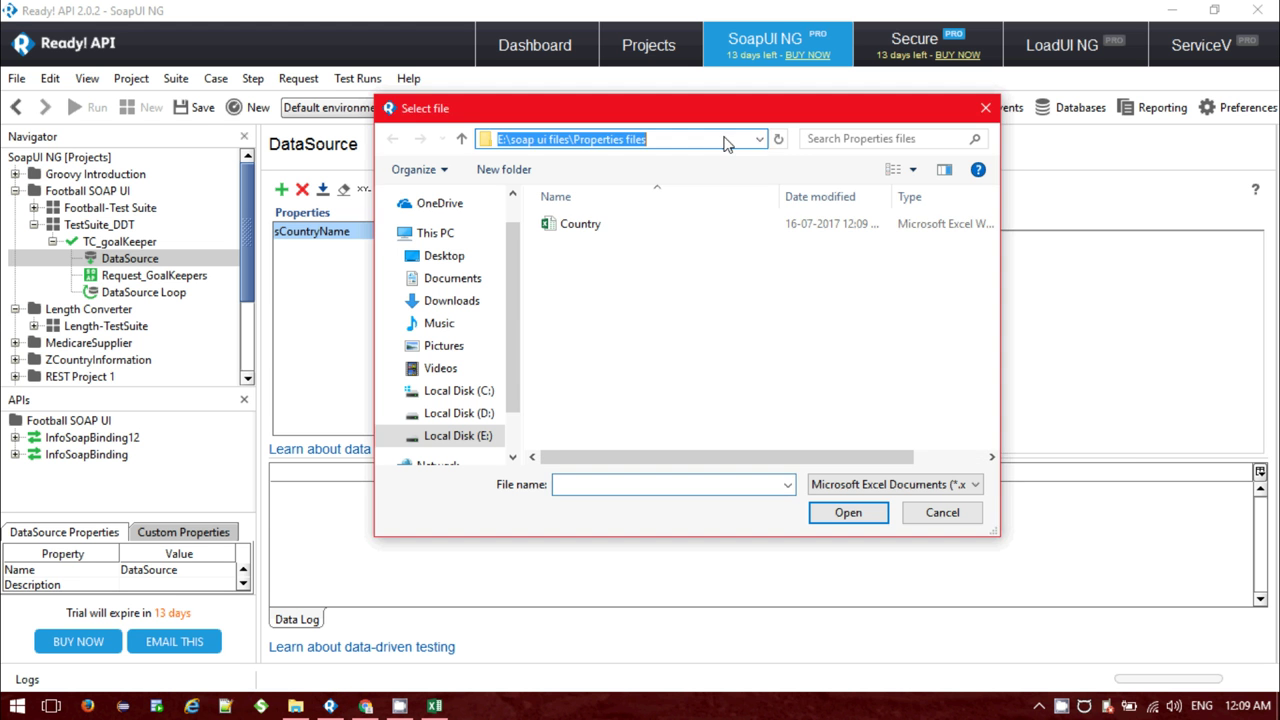
double_click(592, 227)
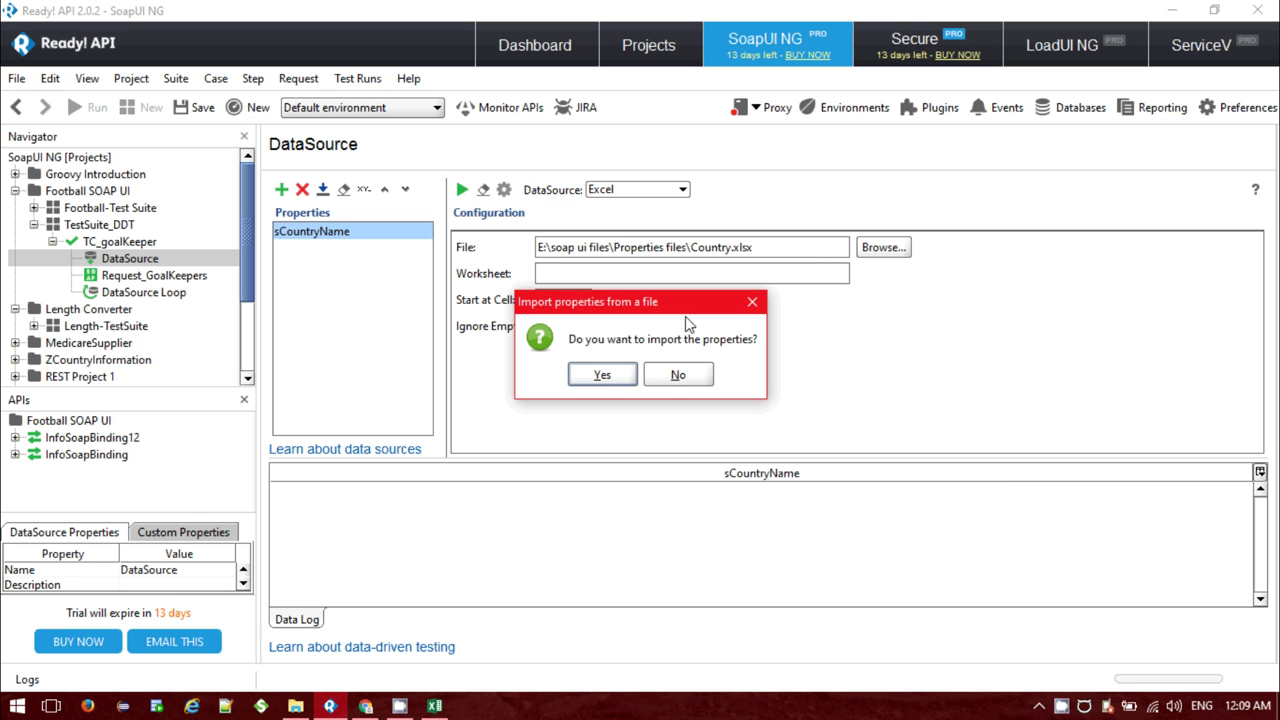
click(678, 375)
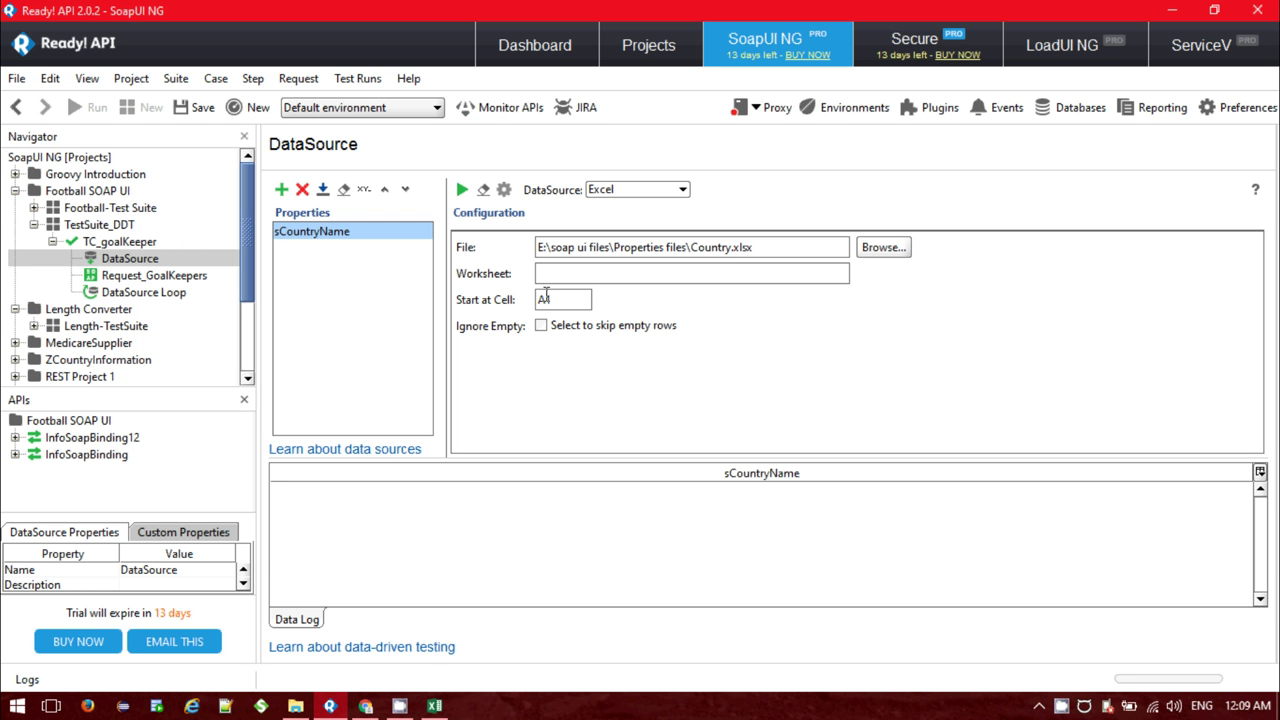
Copy the sheet name CountryName from the Excel workbook and enter it as the data source's worksheet in Ready! API.
click(435, 707)
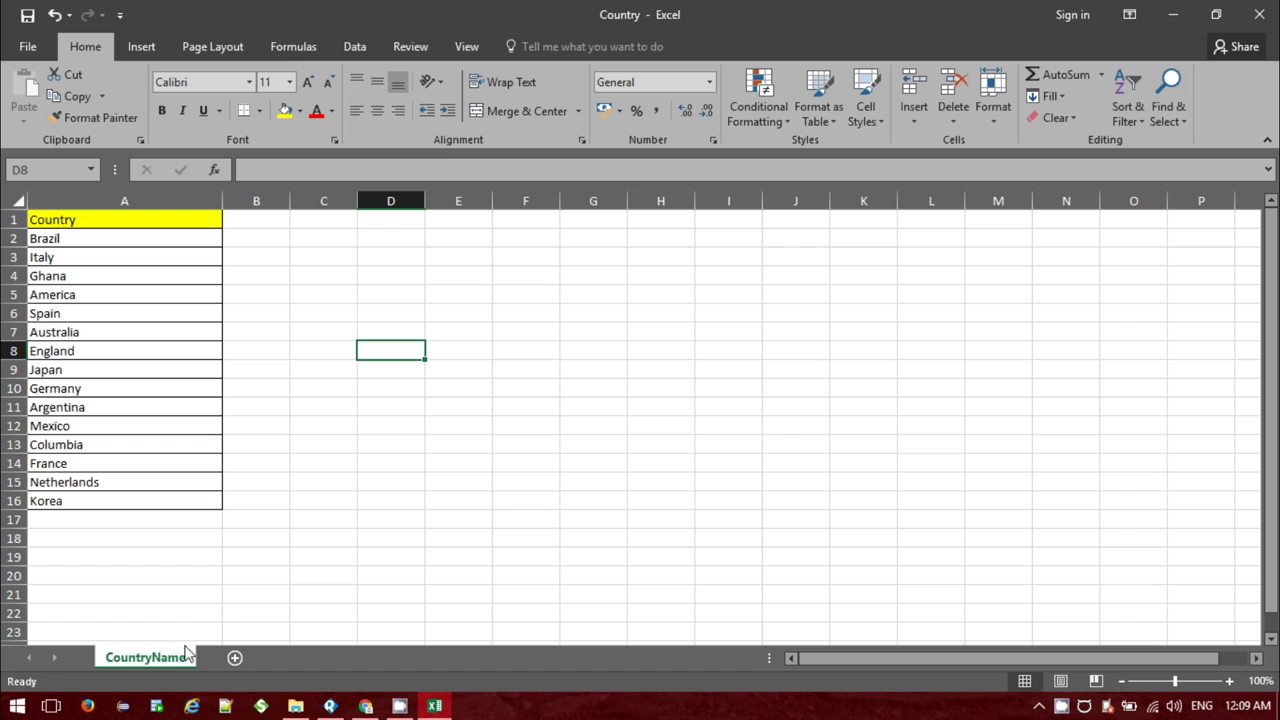
double_click(157, 661)
key(ctrl+c)
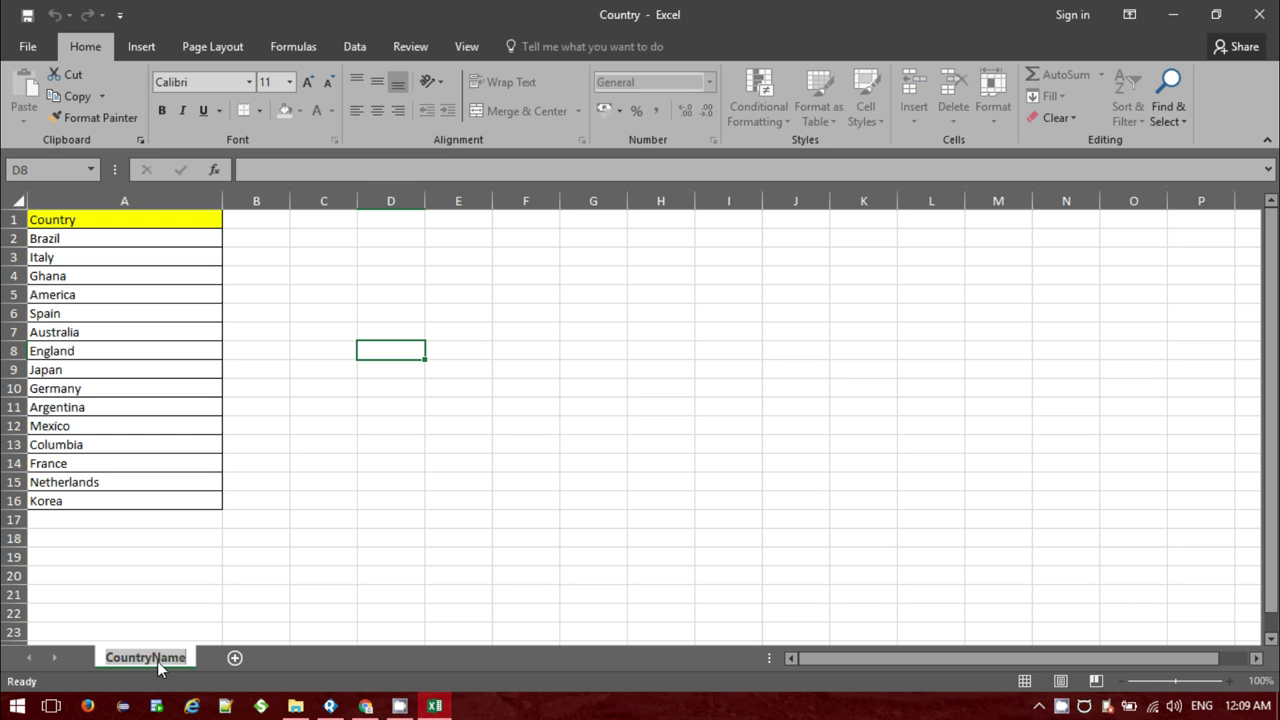
key(alt+Tab)
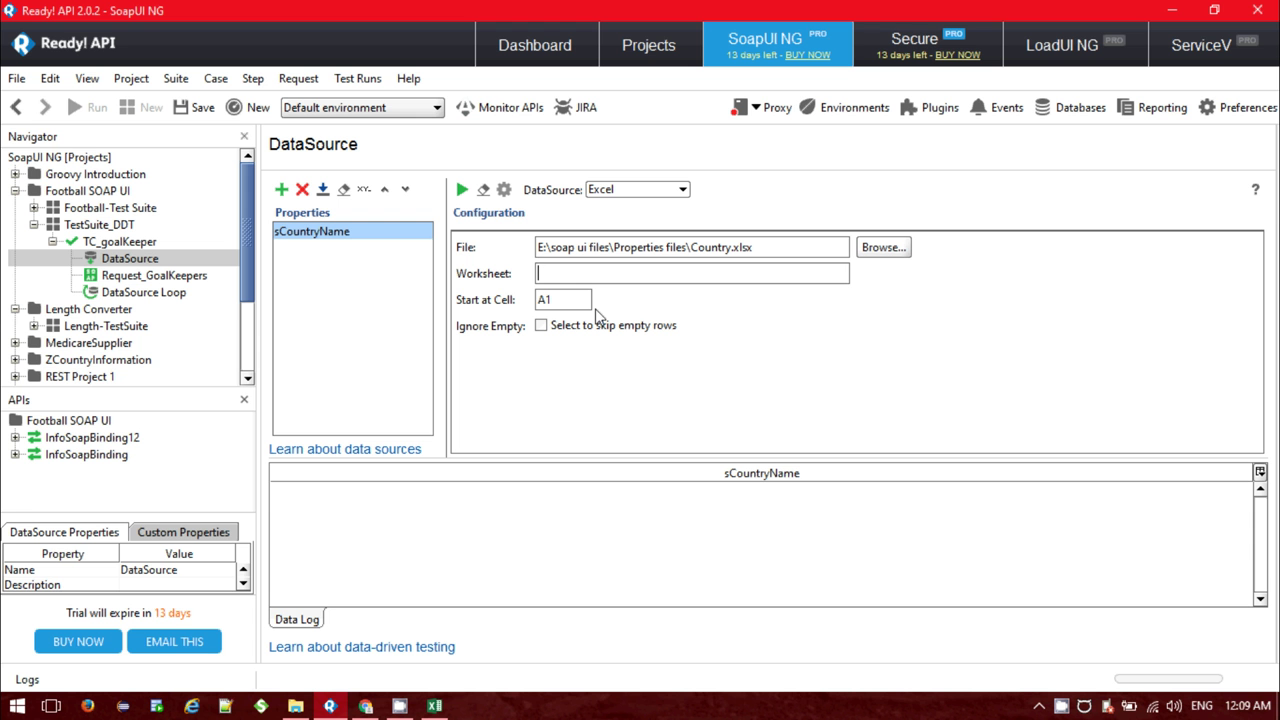
key(ctrl+v)
Check in the Excel workbook which cells hold the country values, and set the data source's start cell to A2 in Ready! API.
key(alt+Tab)
key(alt+Tab)
key(alt+Tab)
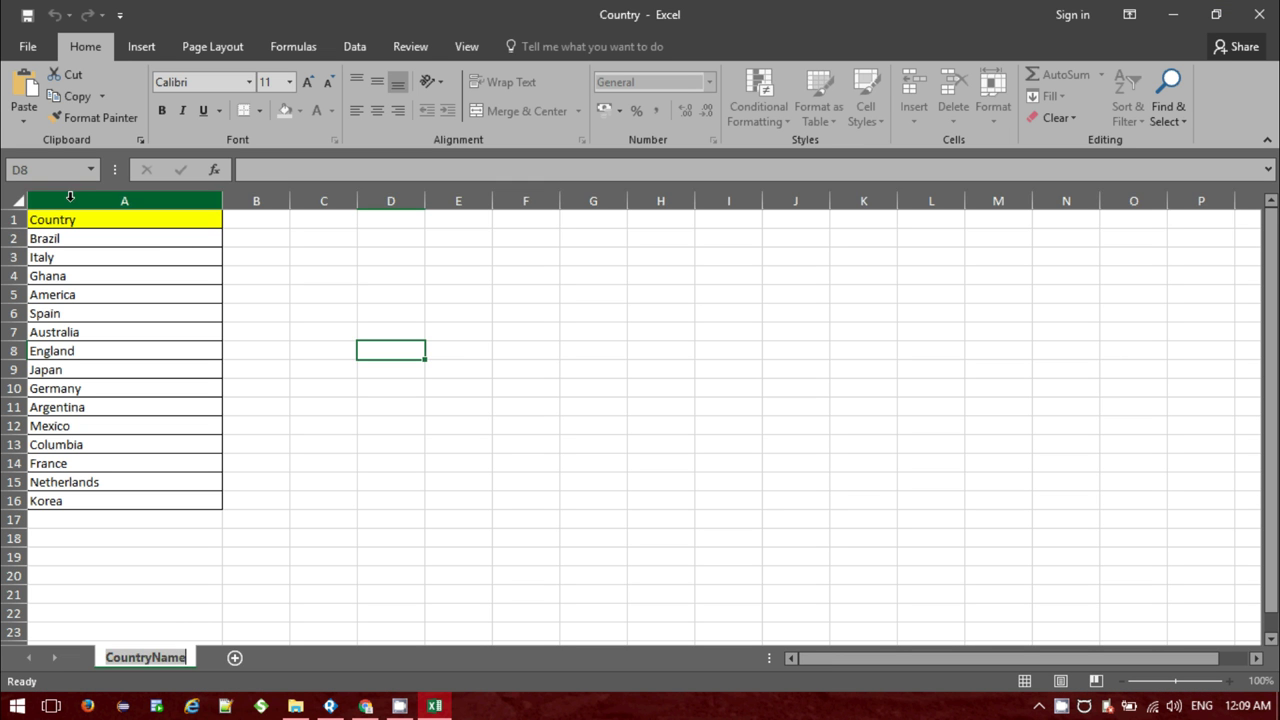
click(6, 219)
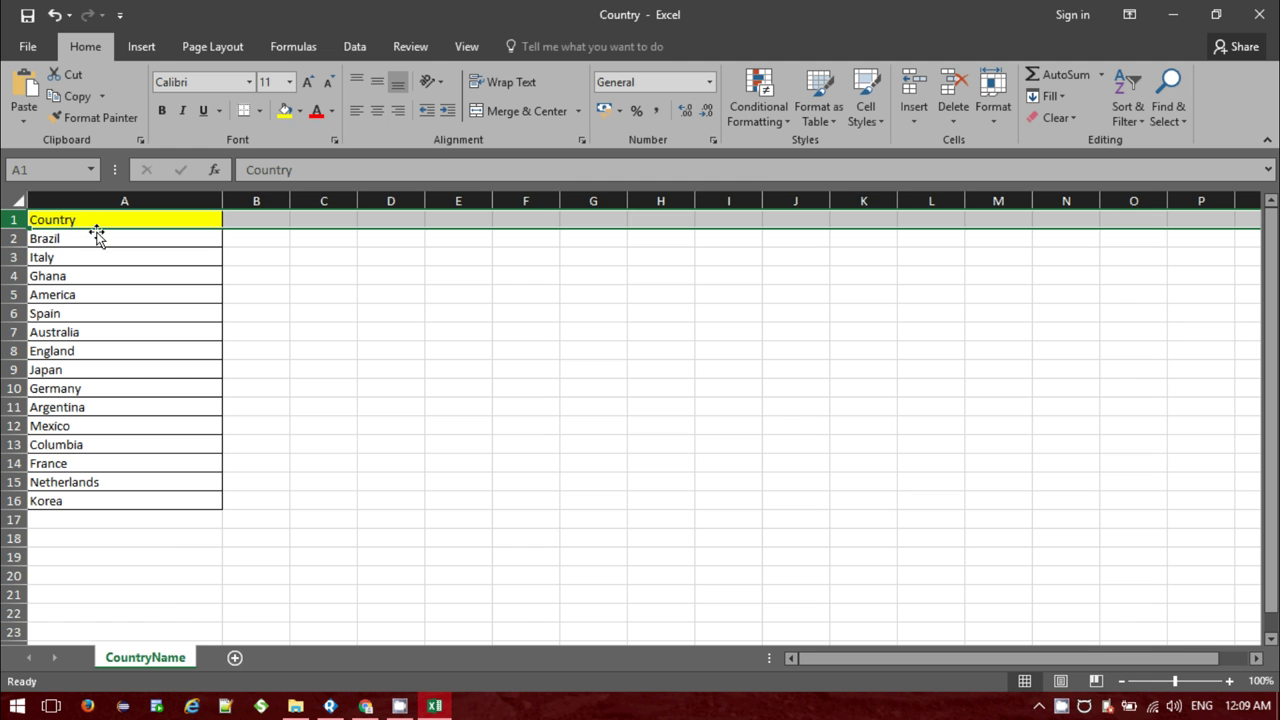
click(42, 238)
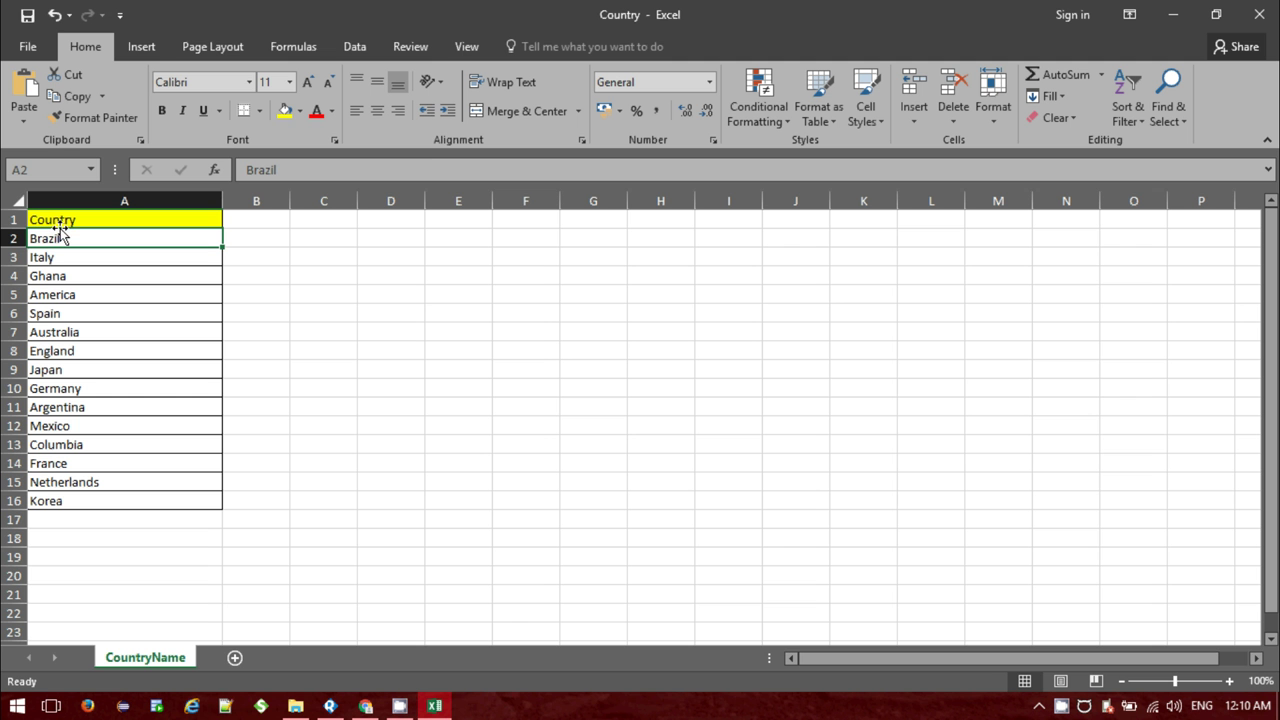
click(52, 503)
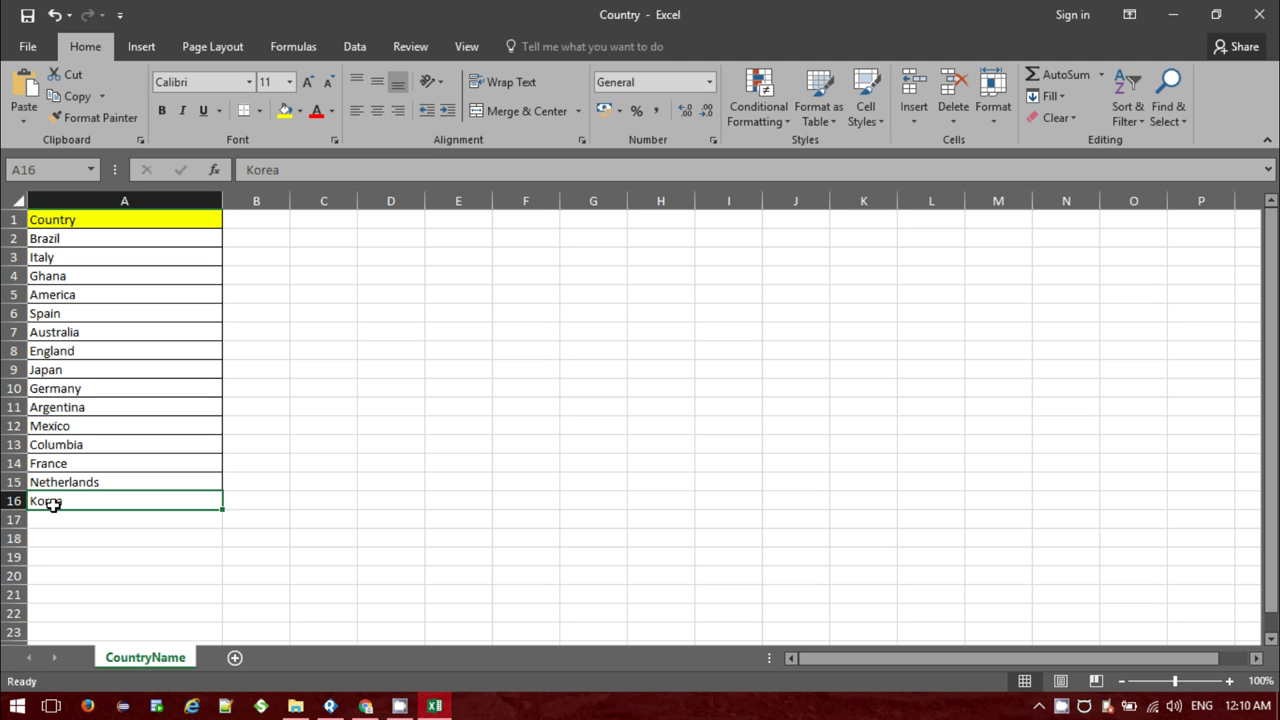
key(alt+Tab)
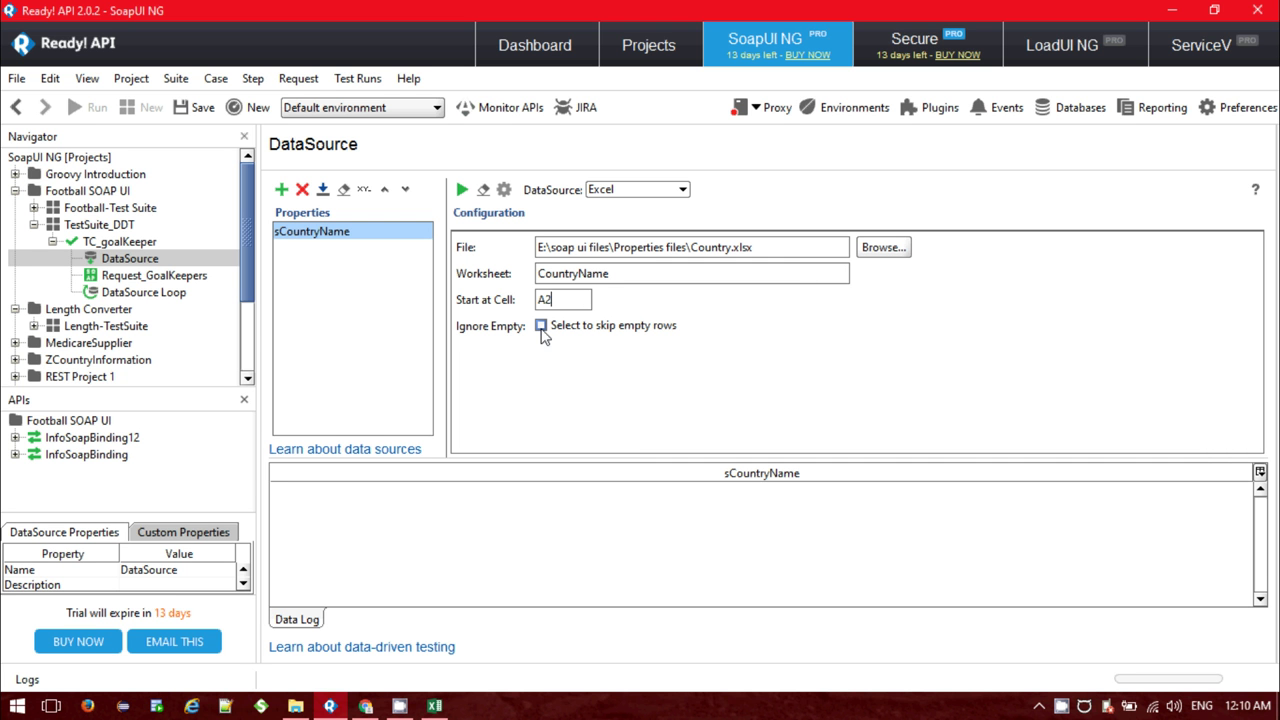
Check the Country column in Excel for empty rows against the data source's option to skip empty rows.
key(alt+Tab)
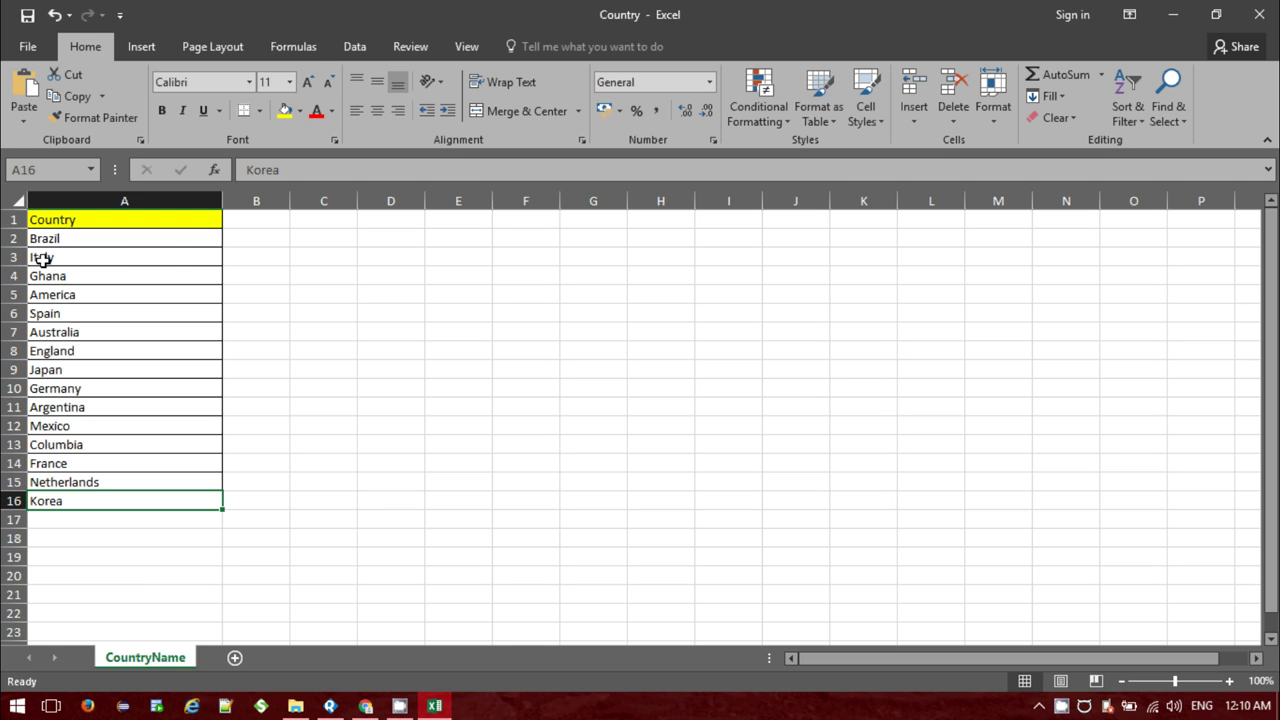
key(alt+Tab)
click(540, 326)
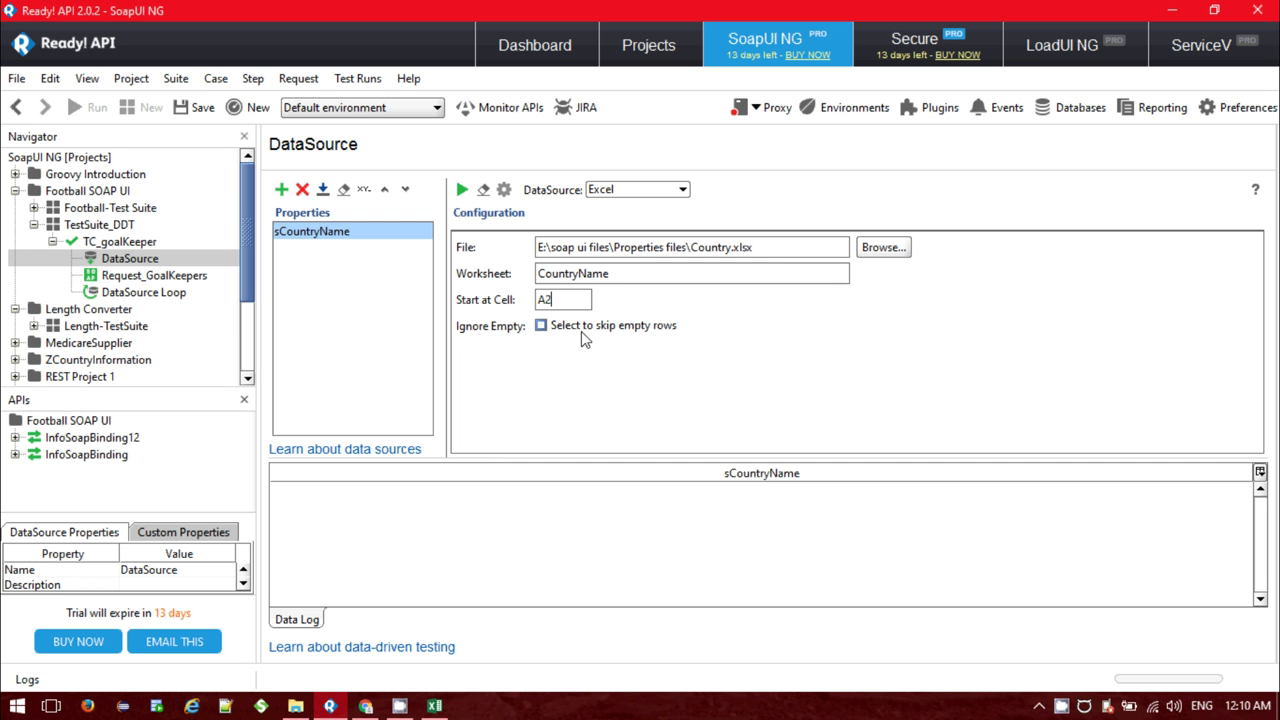
key(alt+Tab)
key(alt+Tab)
Test the data source in Ready! API with a maximum of 5 rows and compare the output with cells A2 to A6 in Excel.
click(463, 190)
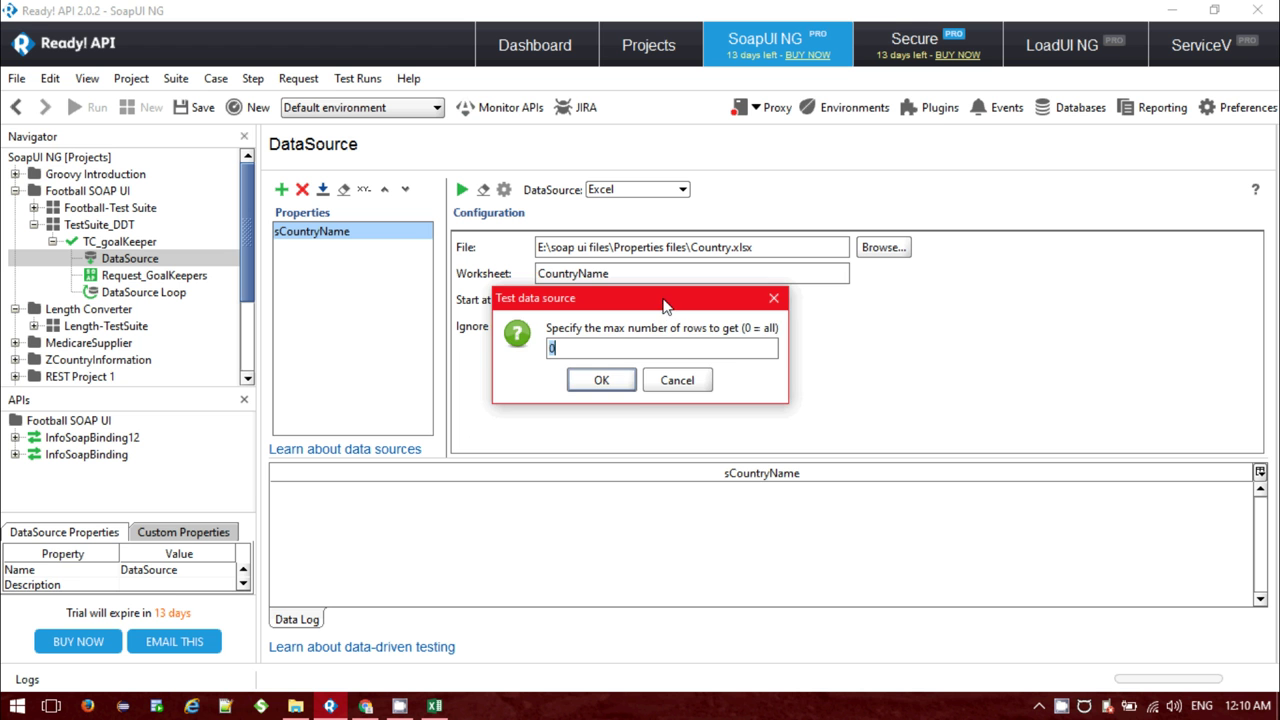
drag(665, 305, 796, 305)
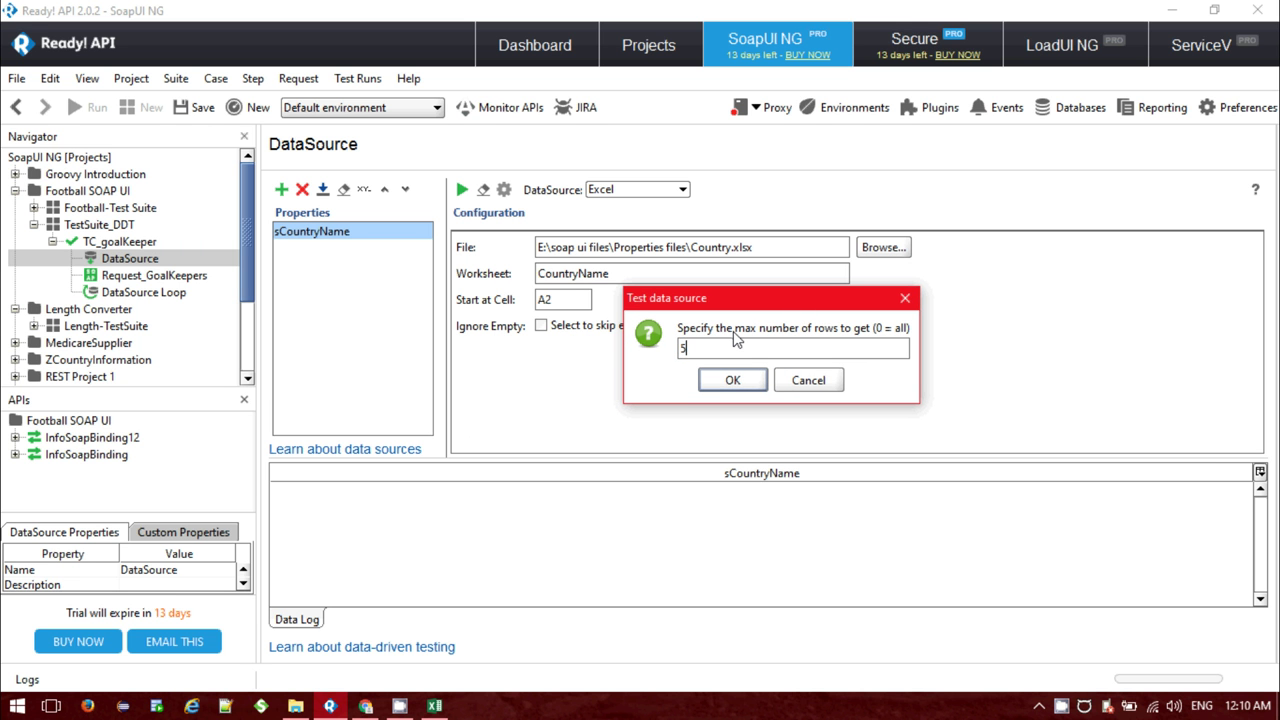
click(731, 380)
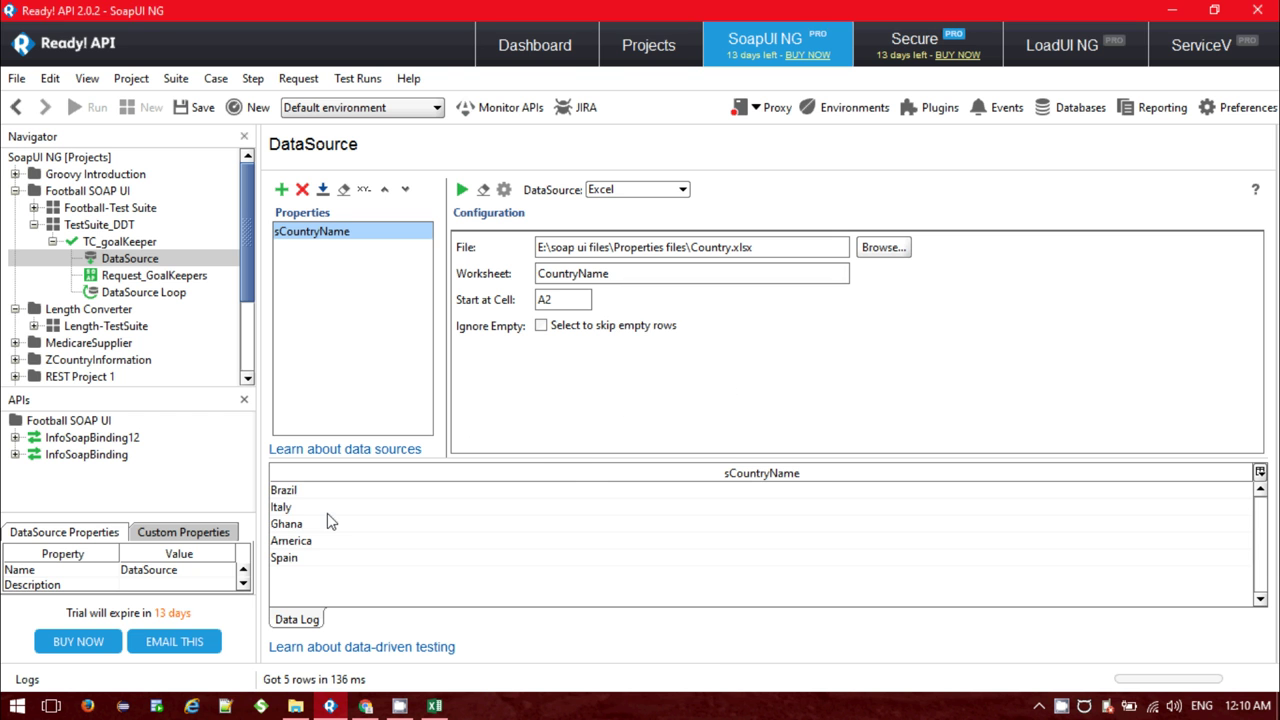
key(alt+Tab)
click(67, 239)
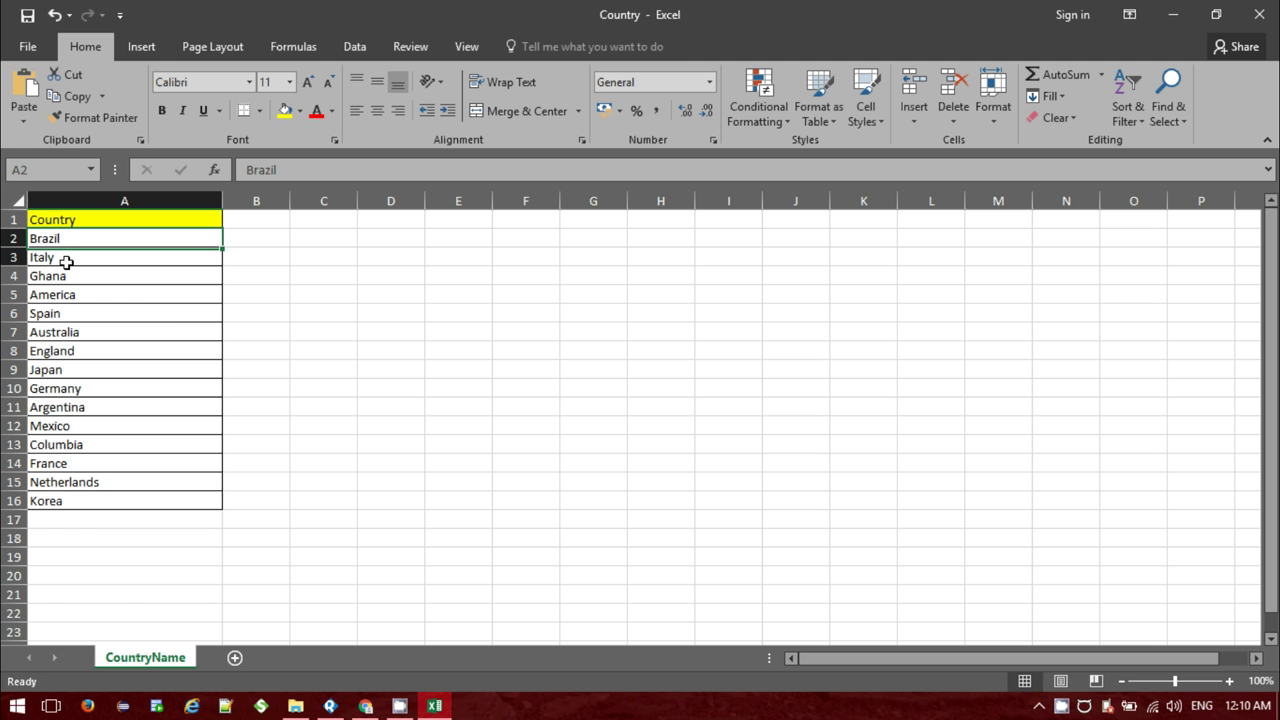
drag(65, 262, 65, 312)
key(alt+Tab)
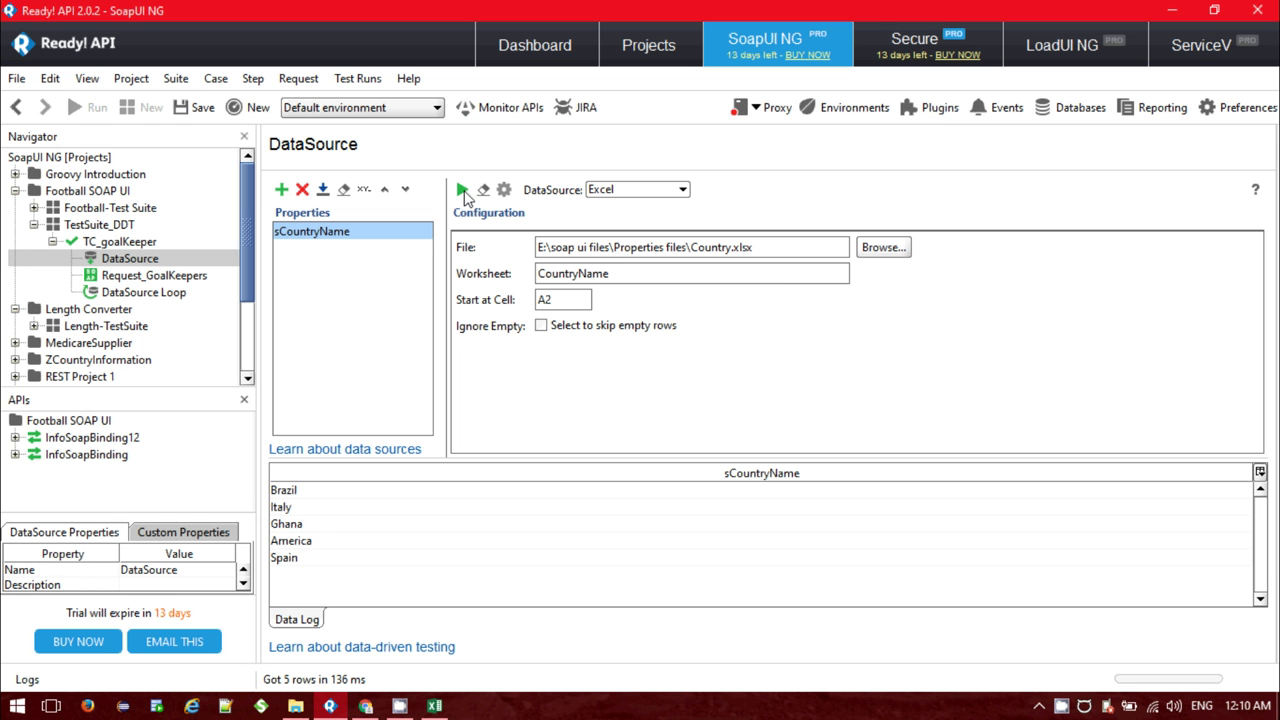
Test the data source again with the row limit at 0 for all rows, and compare the data log with the Excel list.
click(462, 190)
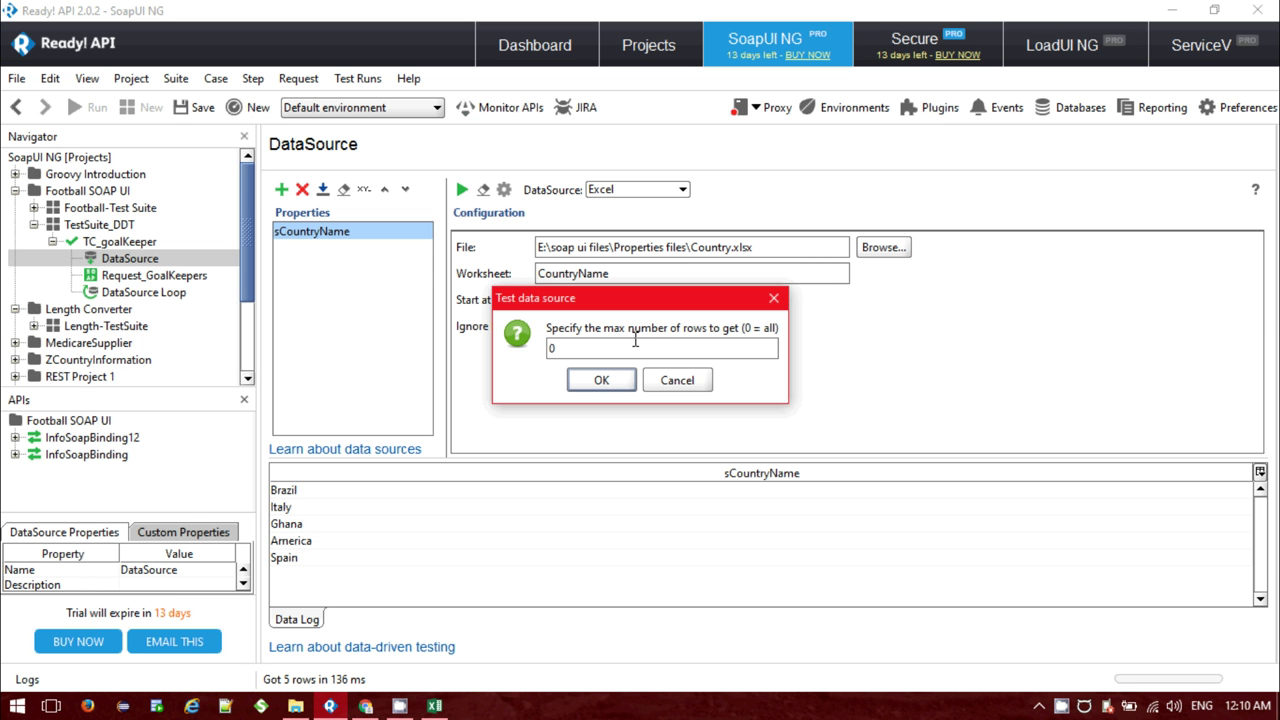
click(603, 383)
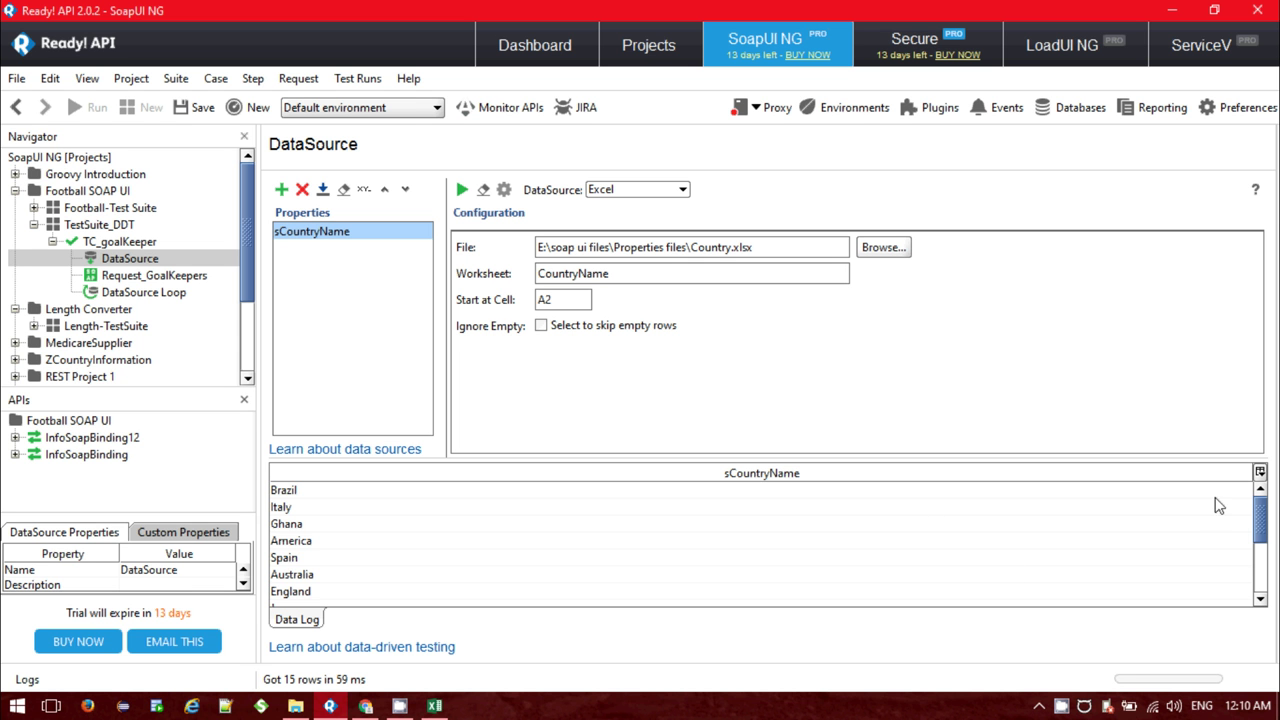
scroll(1268, 505, down, 1)
scroll(1268, 495, up, 1)
scroll(1268, 510, down, 3)
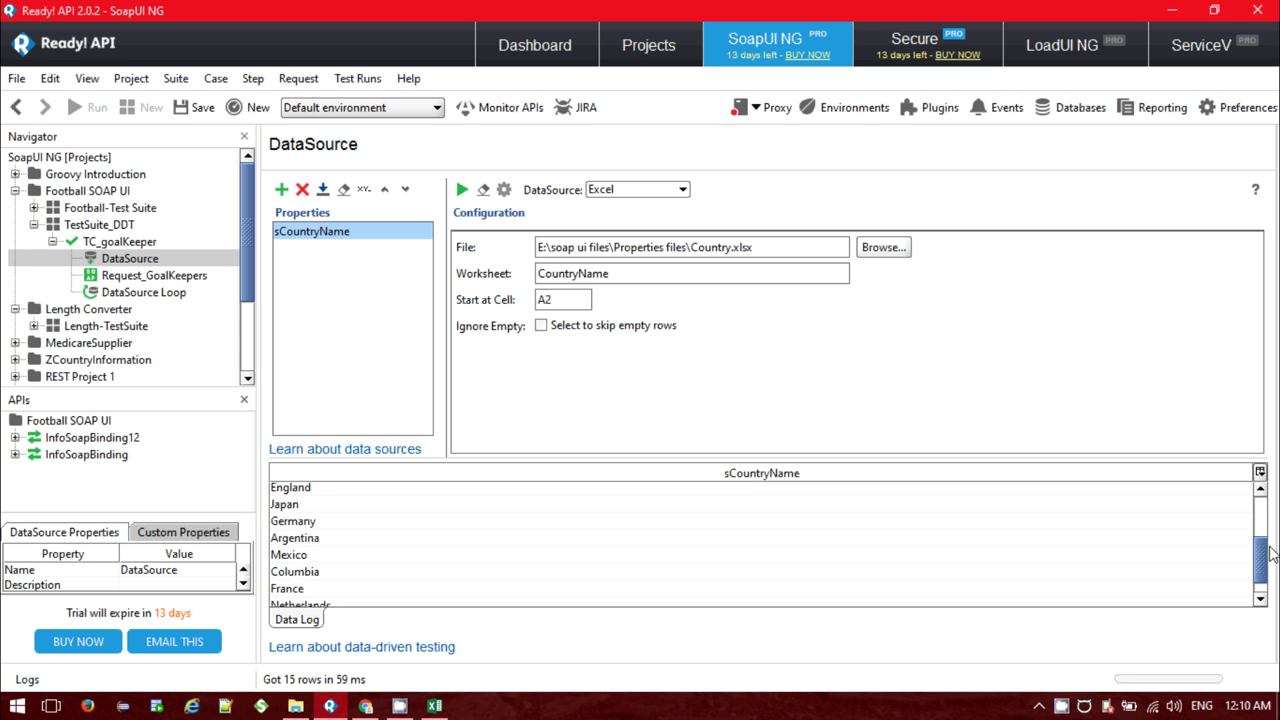
key(alt+Tab)
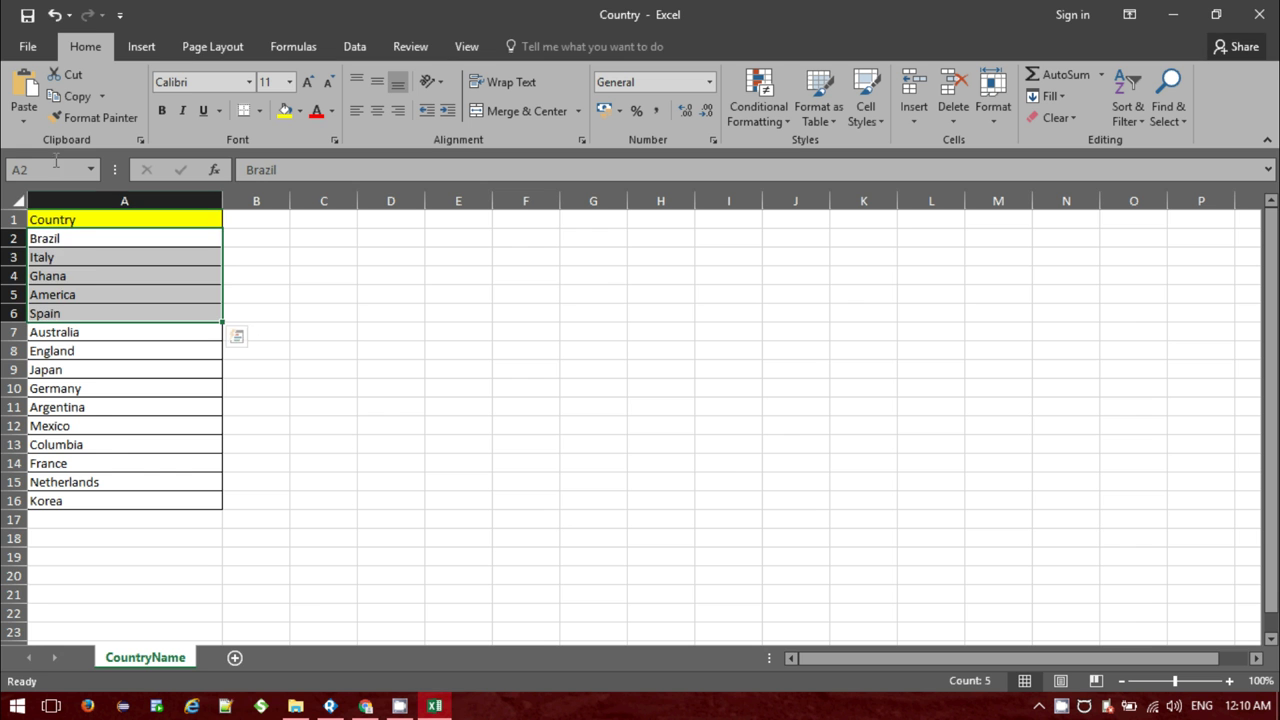
key(alt+Tab)
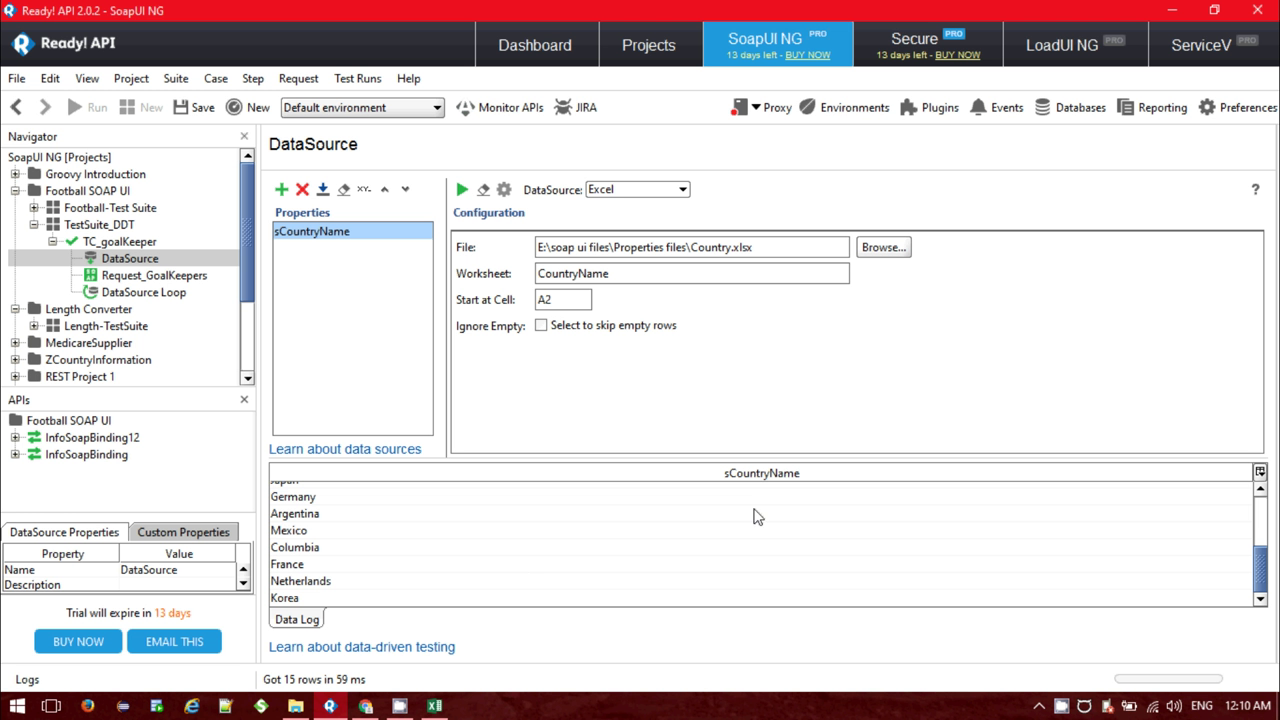
scroll(1268, 587, up, 3)
scroll(1266, 516, down, 3)
Examine how Request_GoalKeepers references the DataSource property sCountryName in its XML, Outline and Form views and in the Get Data dialog.
click(152, 278)
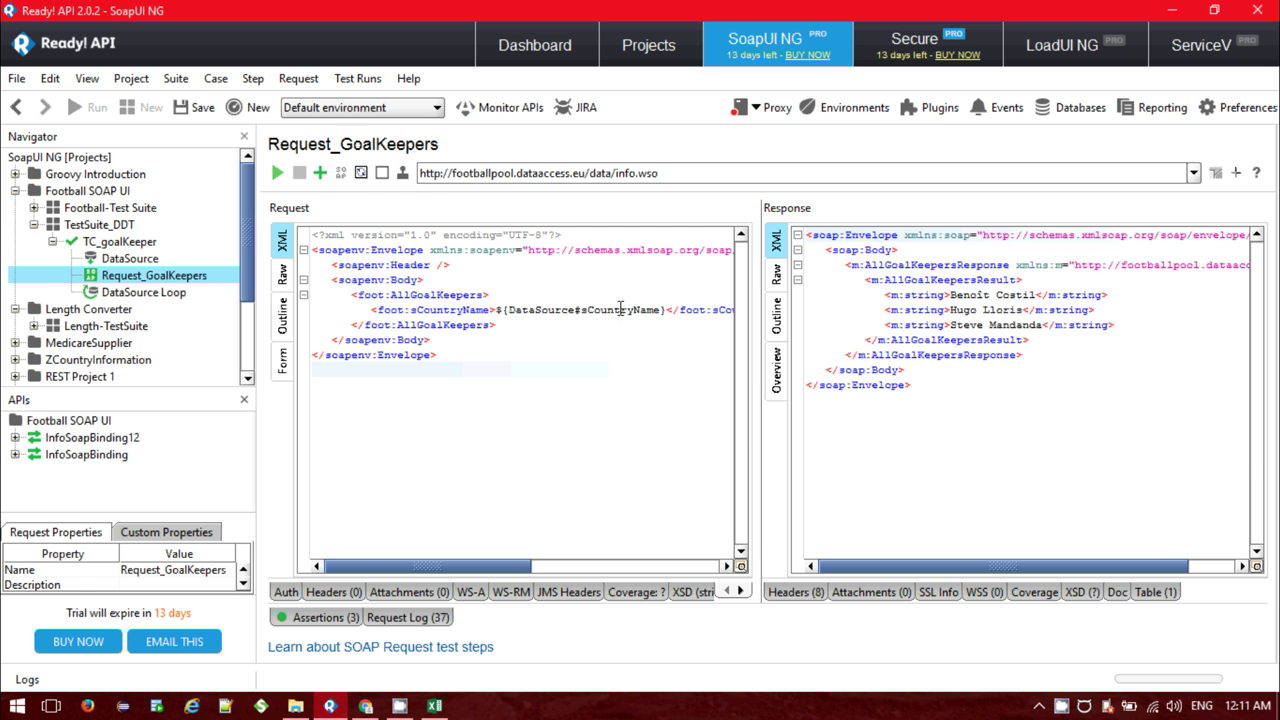
click(150, 260)
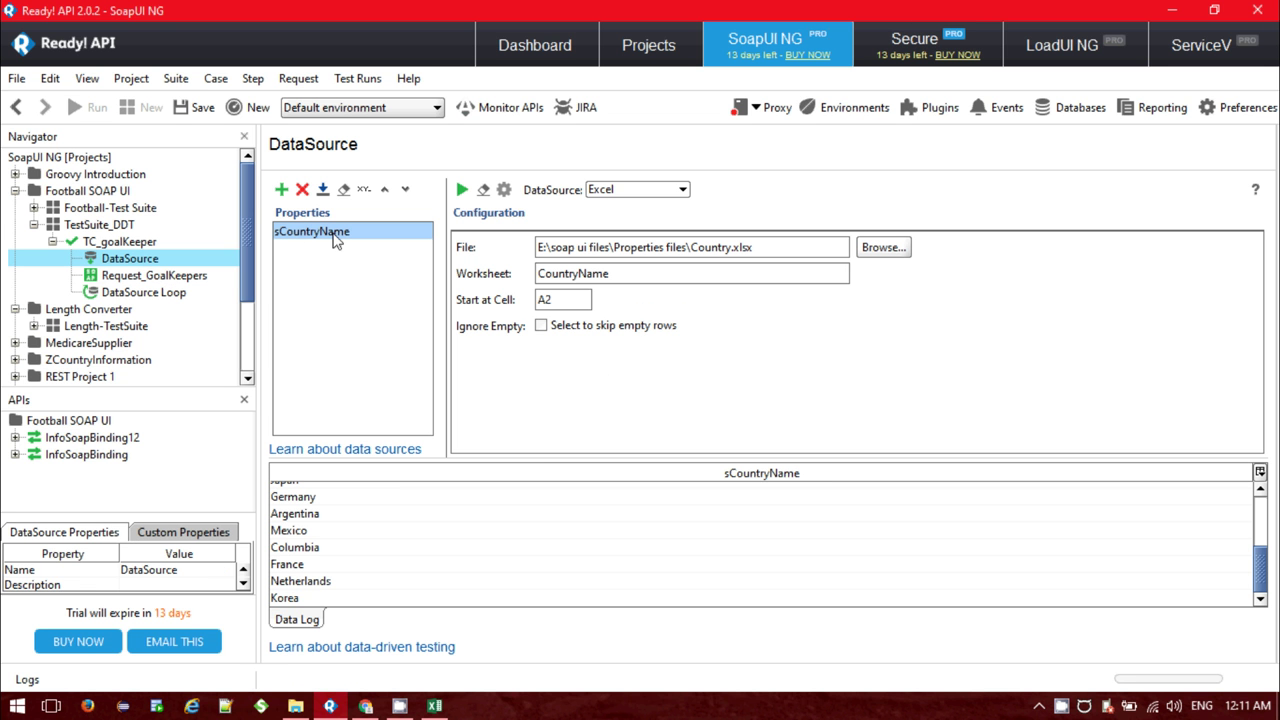
click(168, 275)
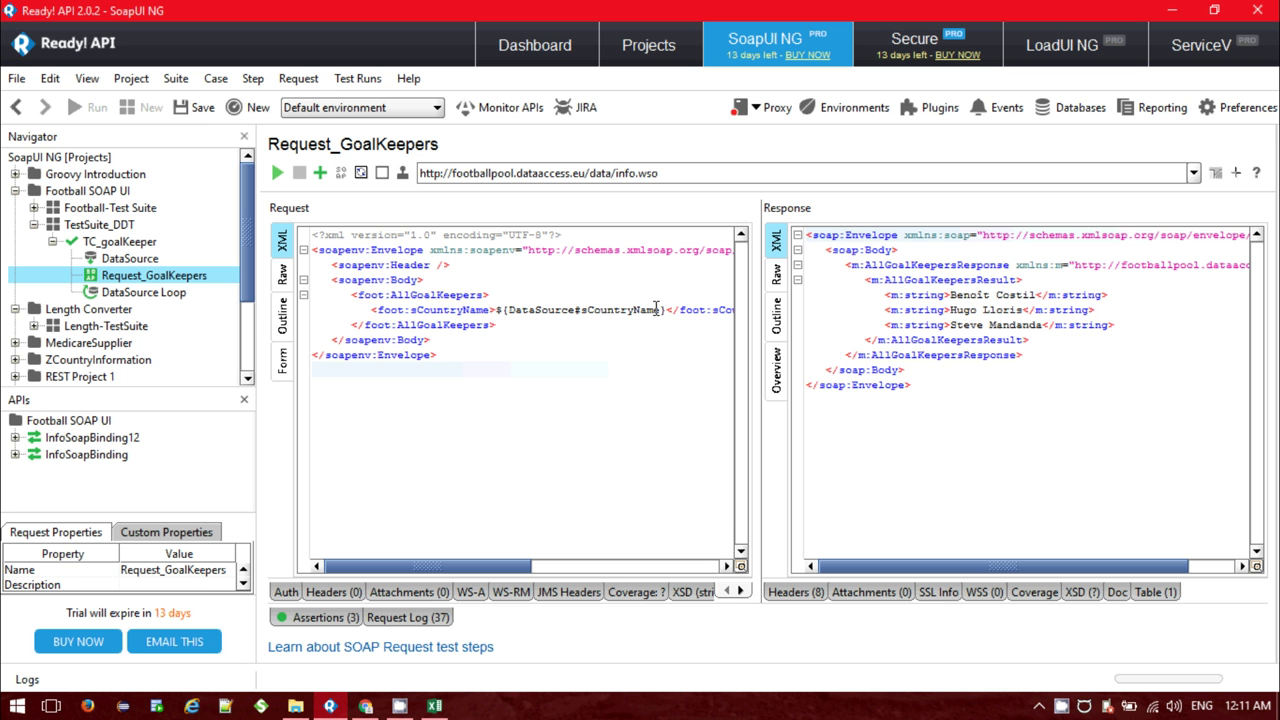
click(283, 316)
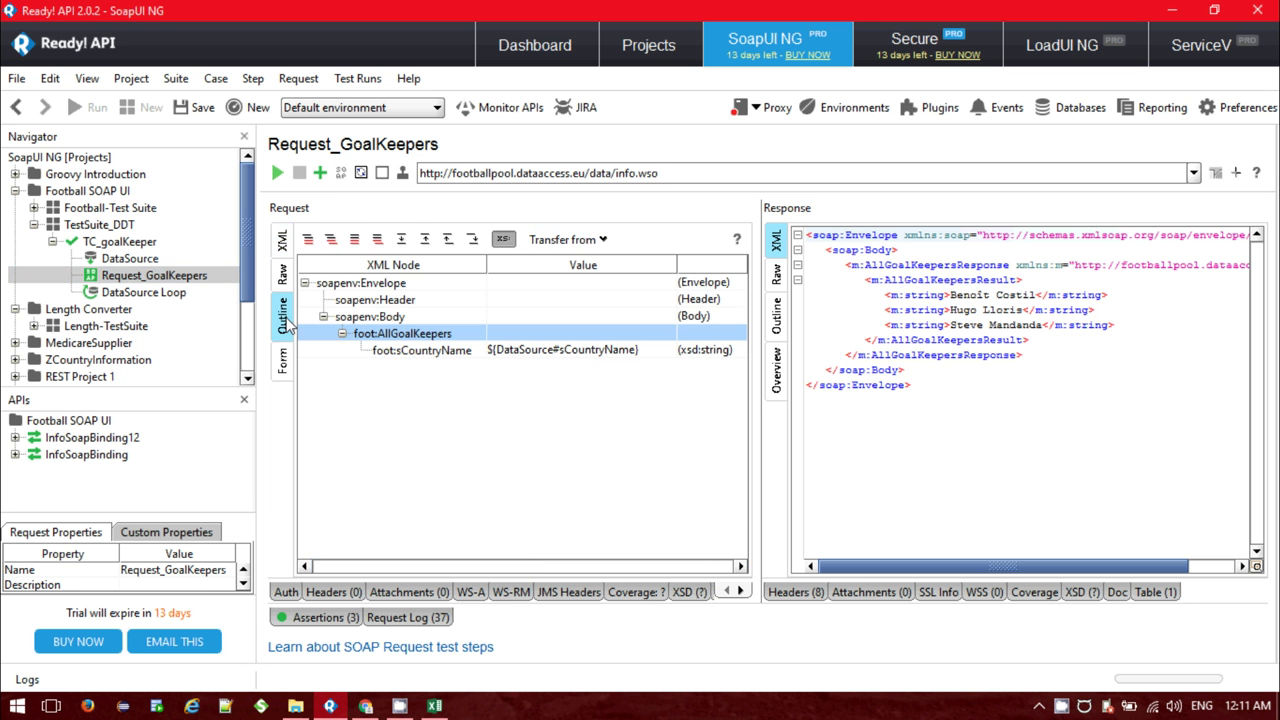
click(610, 352)
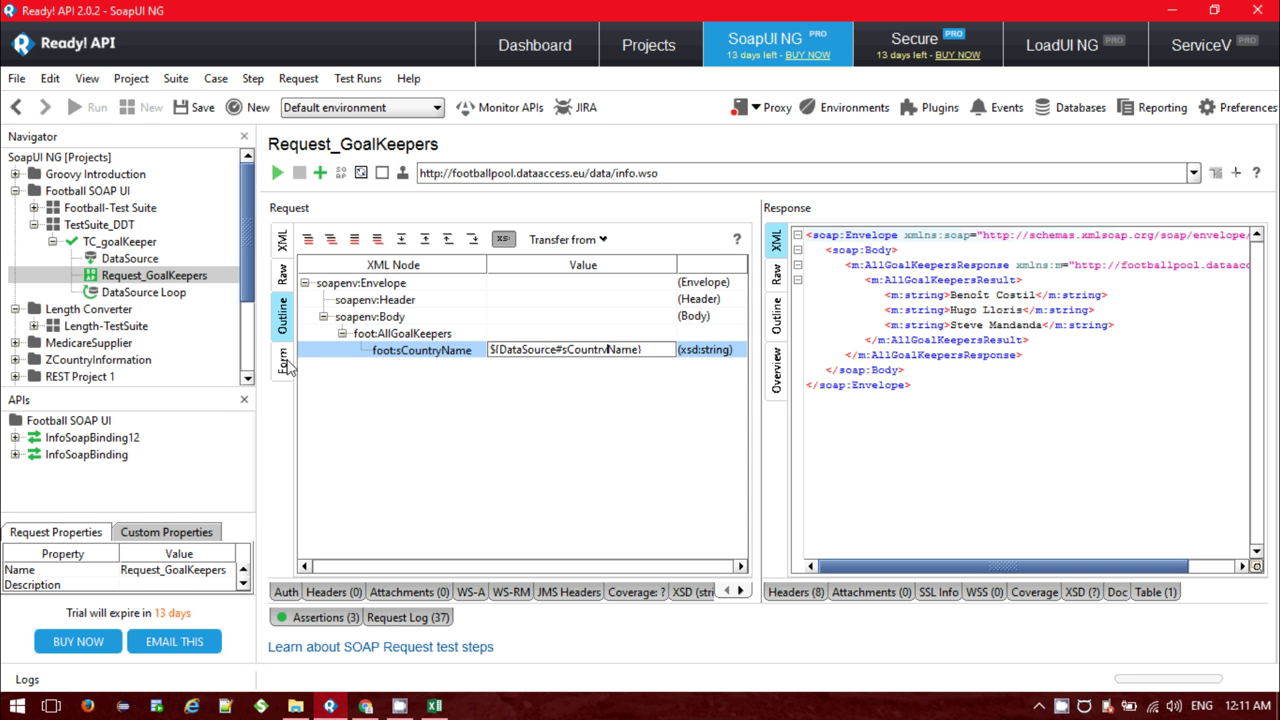
click(284, 362)
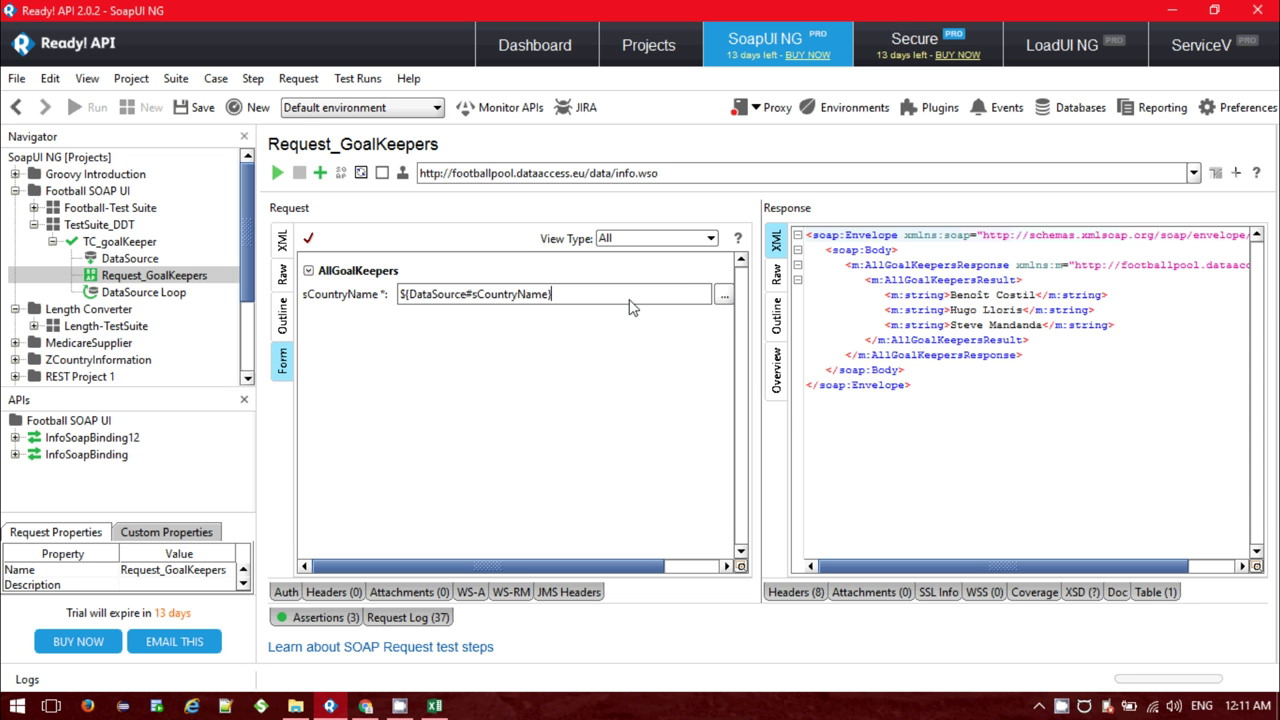
click(724, 296)
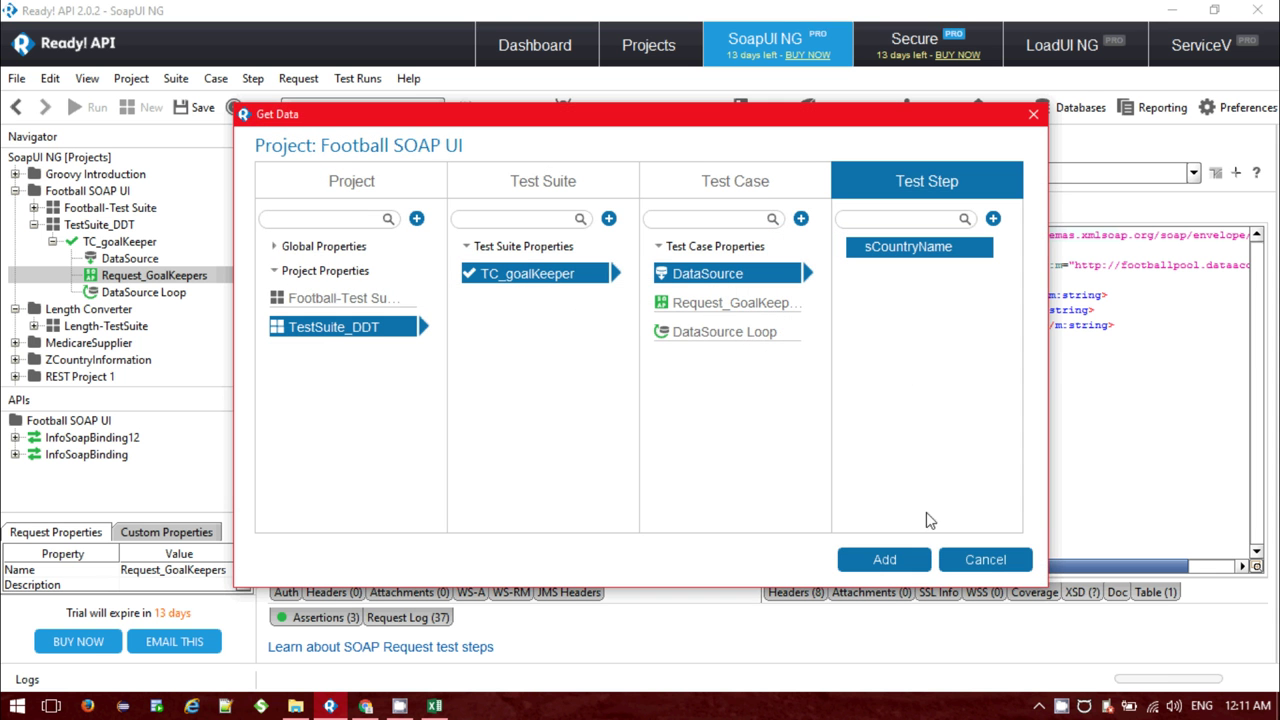
click(971, 563)
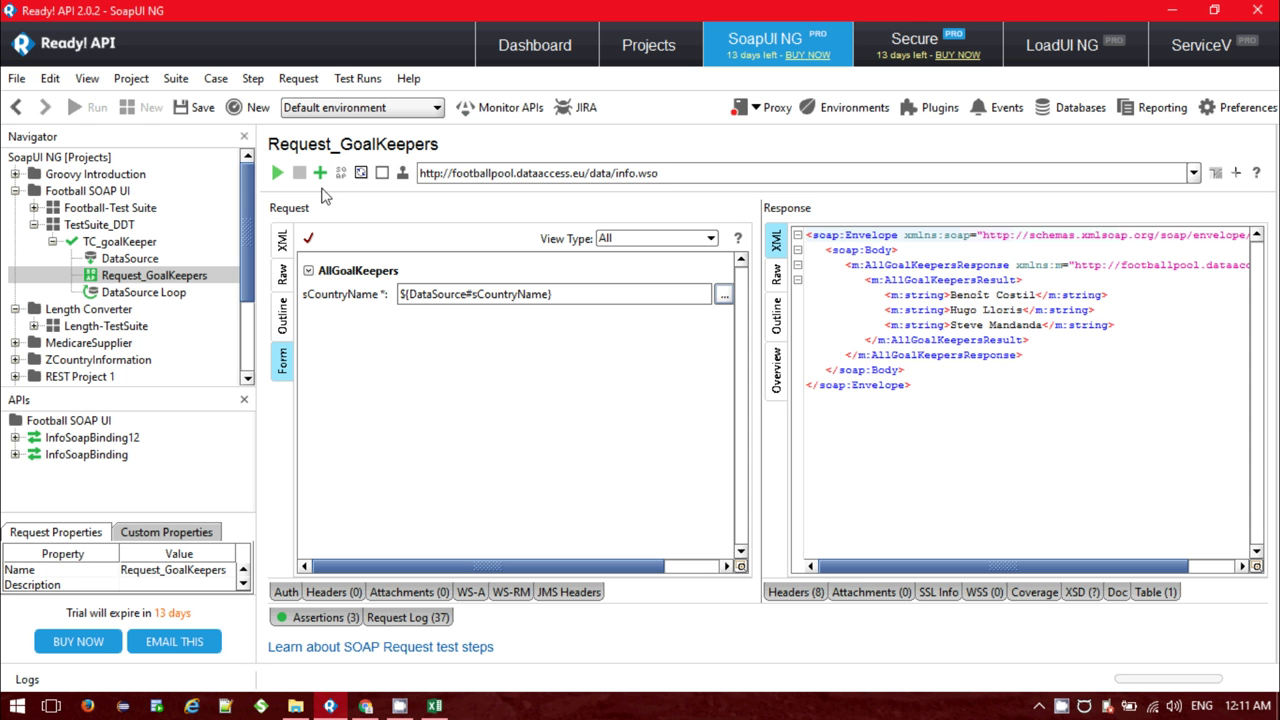
Run the TC_goalKeeper test case and show its transaction log.
click(112, 241)
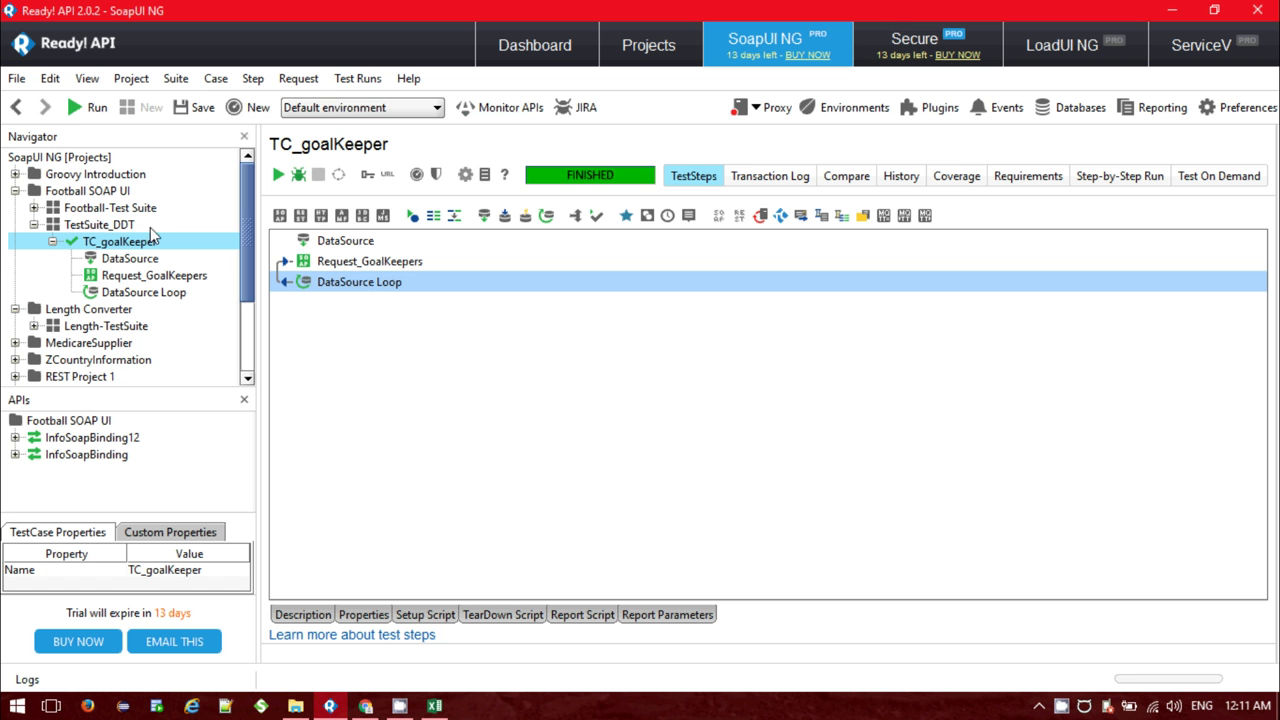
click(278, 175)
click(434, 706)
click(435, 708)
click(771, 182)
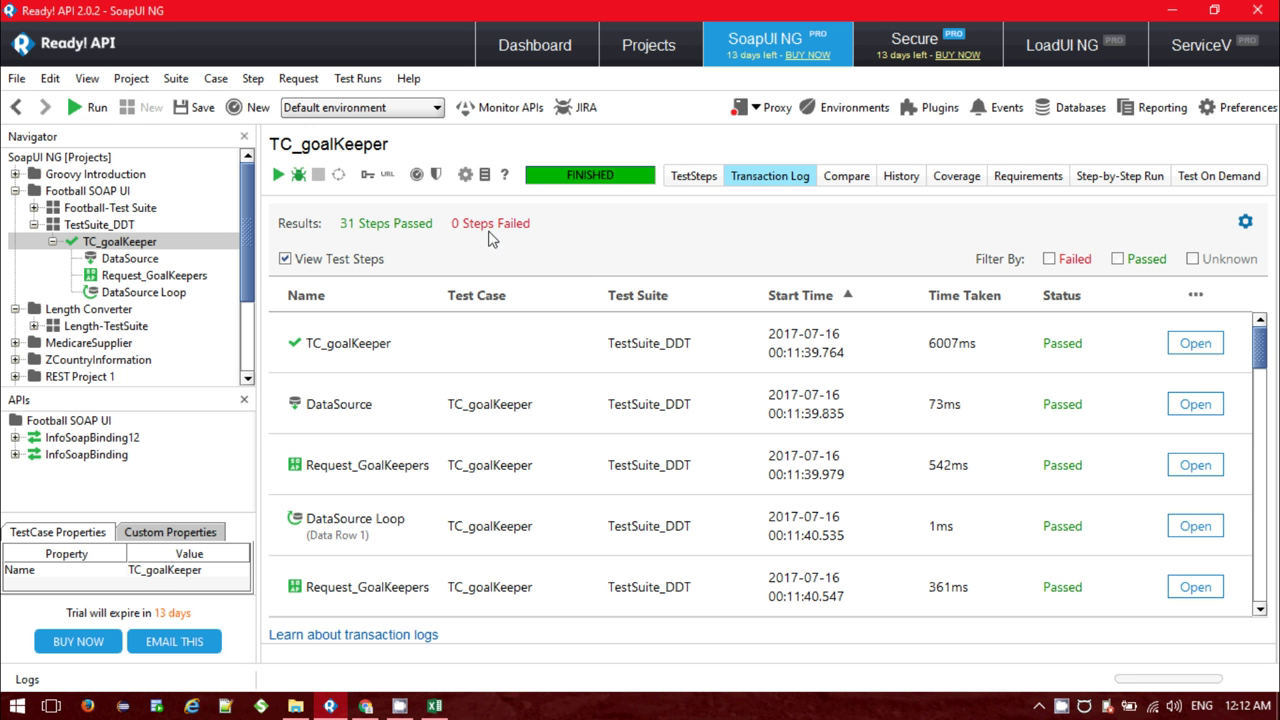
Switch to Excel to count the countries in cells A2 to A16, and return to the Ready! API transaction log.
click(434, 706)
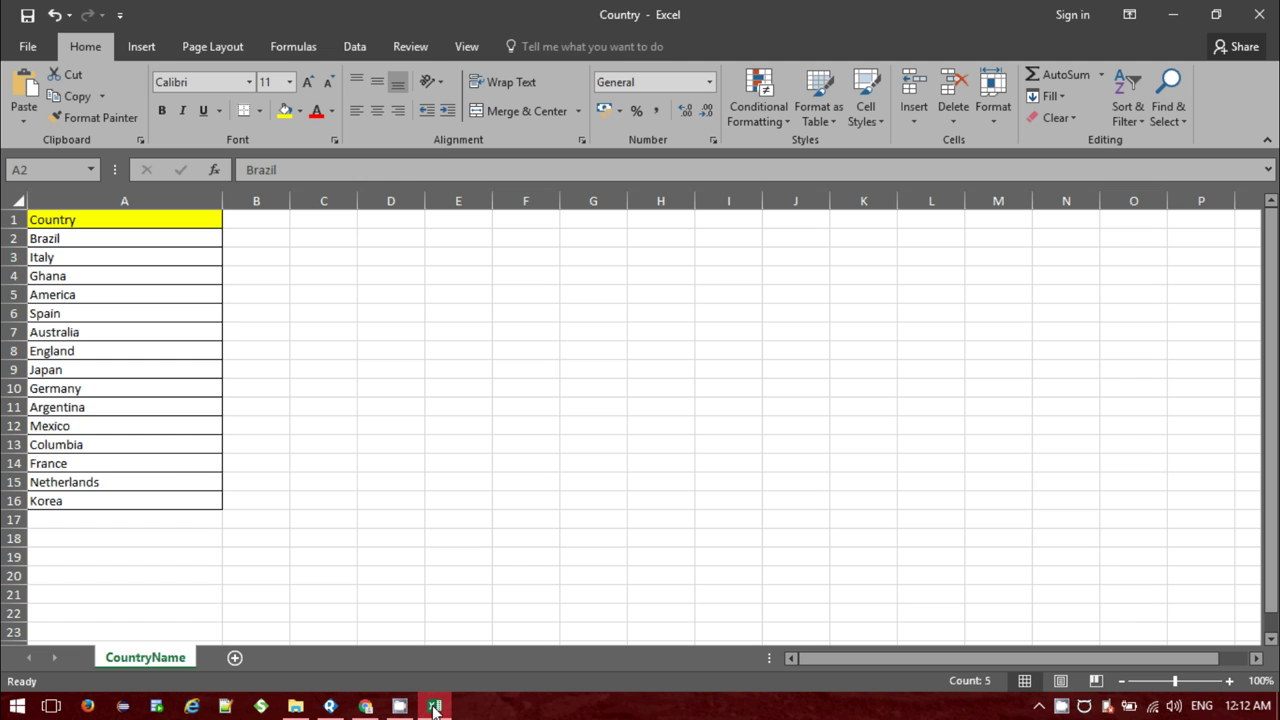
drag(166, 500, 163, 241)
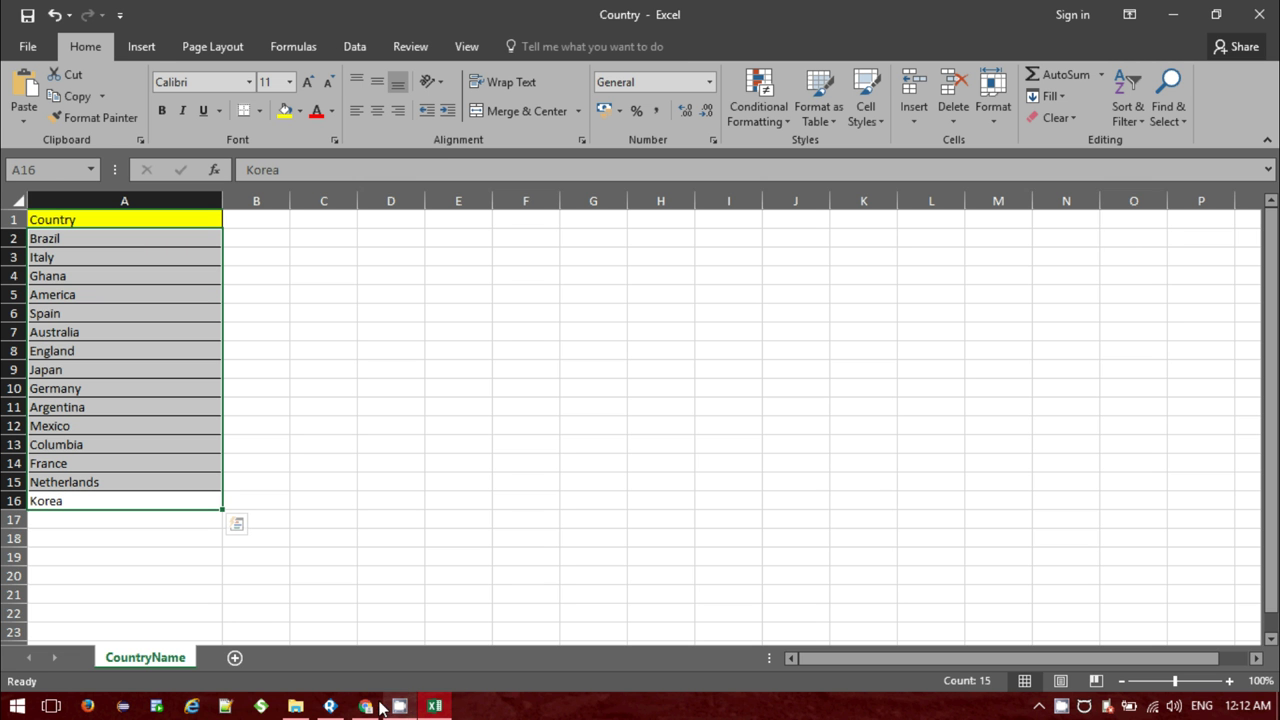
click(330, 706)
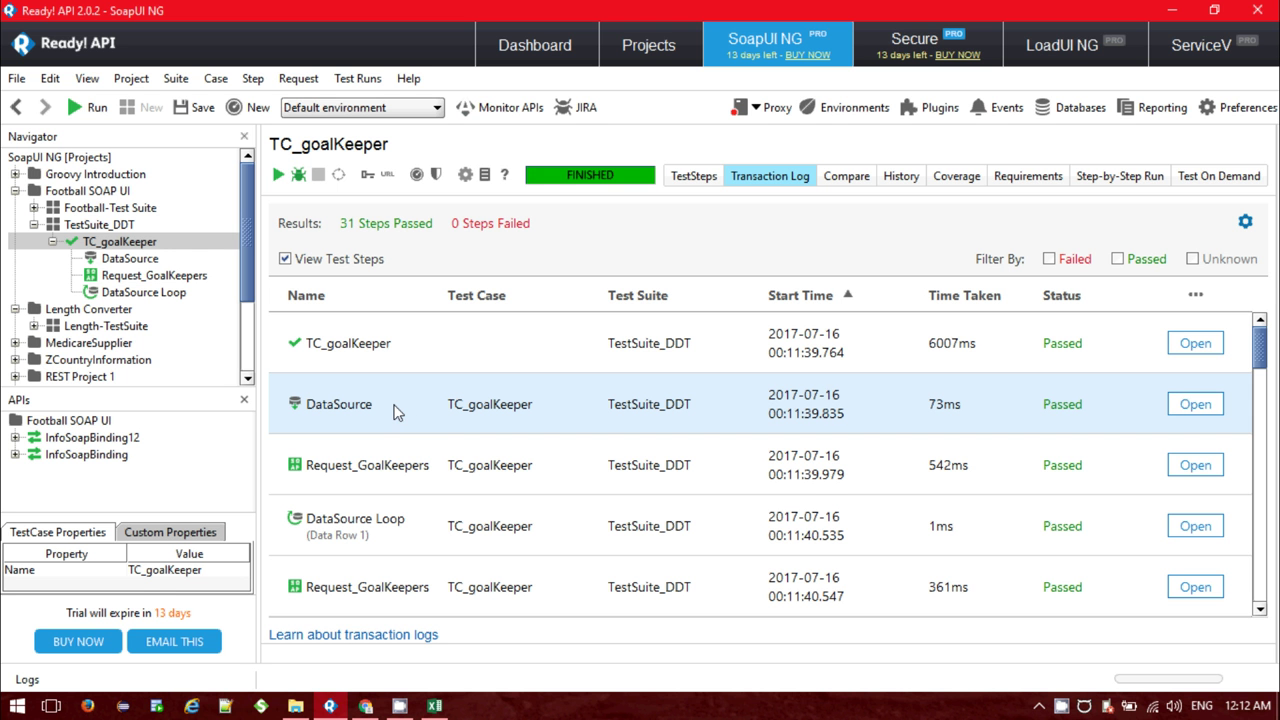
Review the Request_GoalKeepers and DataSource Loop entries for the first data rows in the transaction log.
click(368, 462)
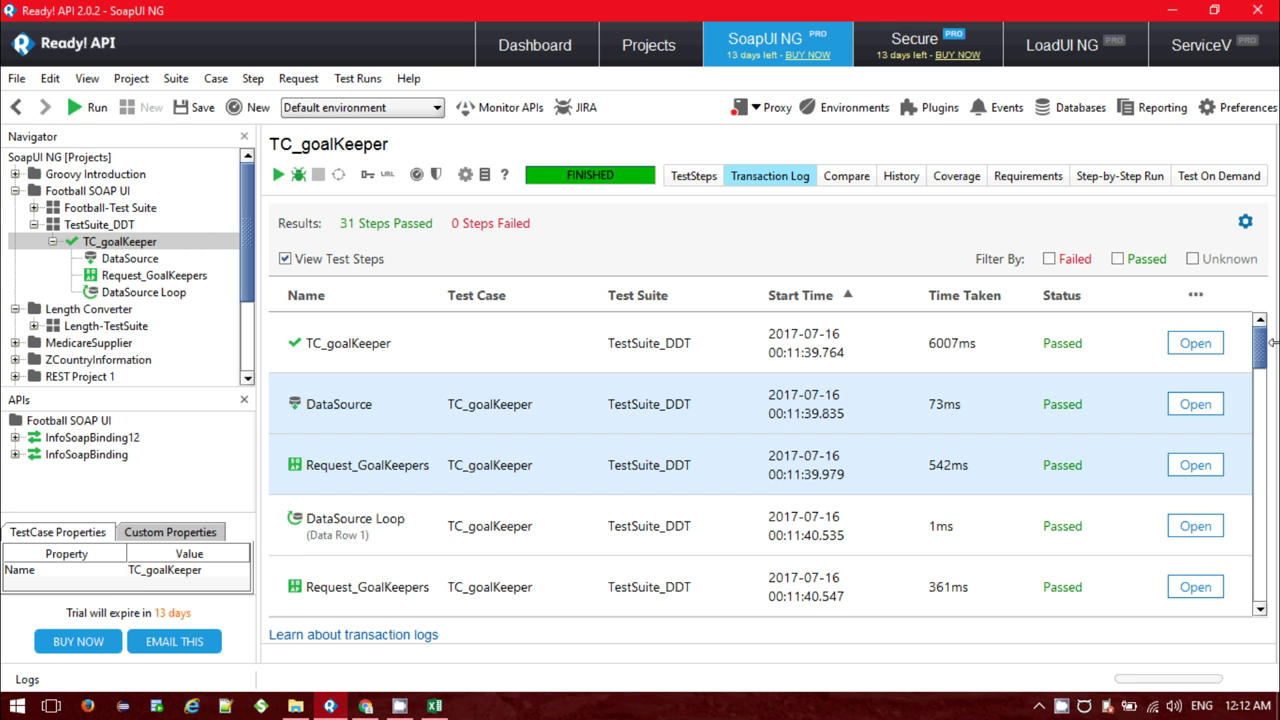
drag(1264, 354, 1262, 376)
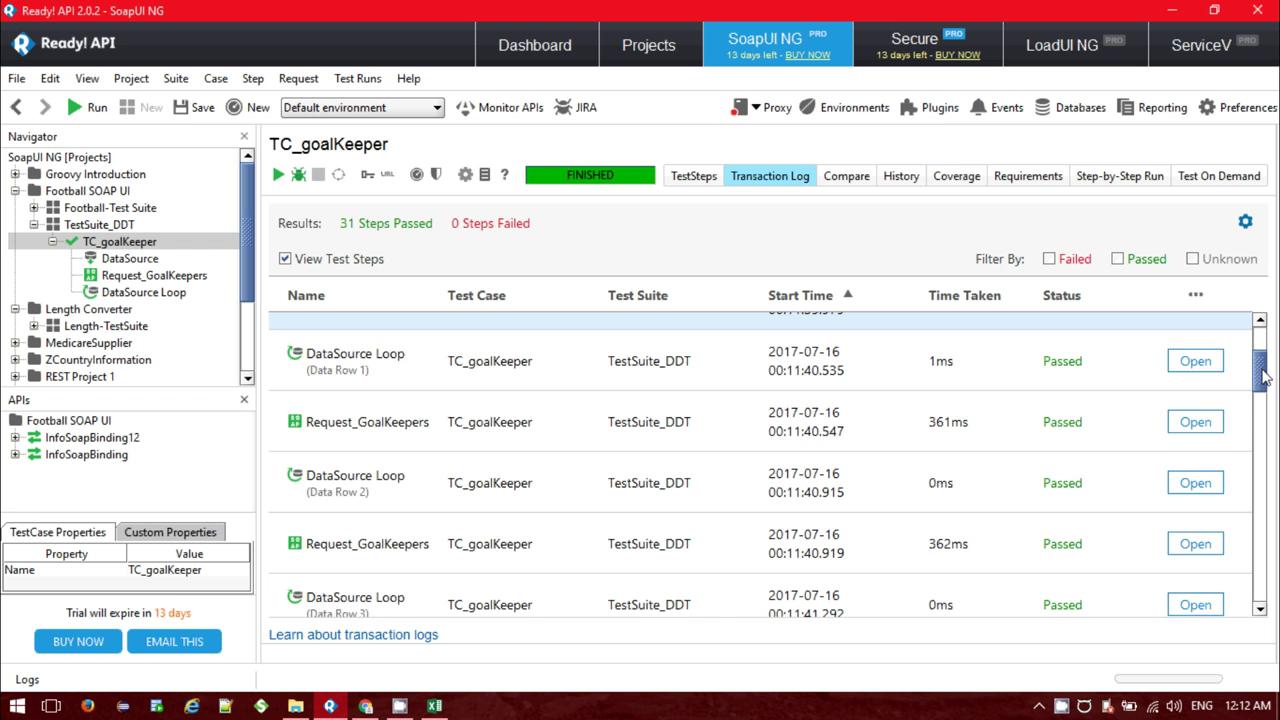
click(375, 427)
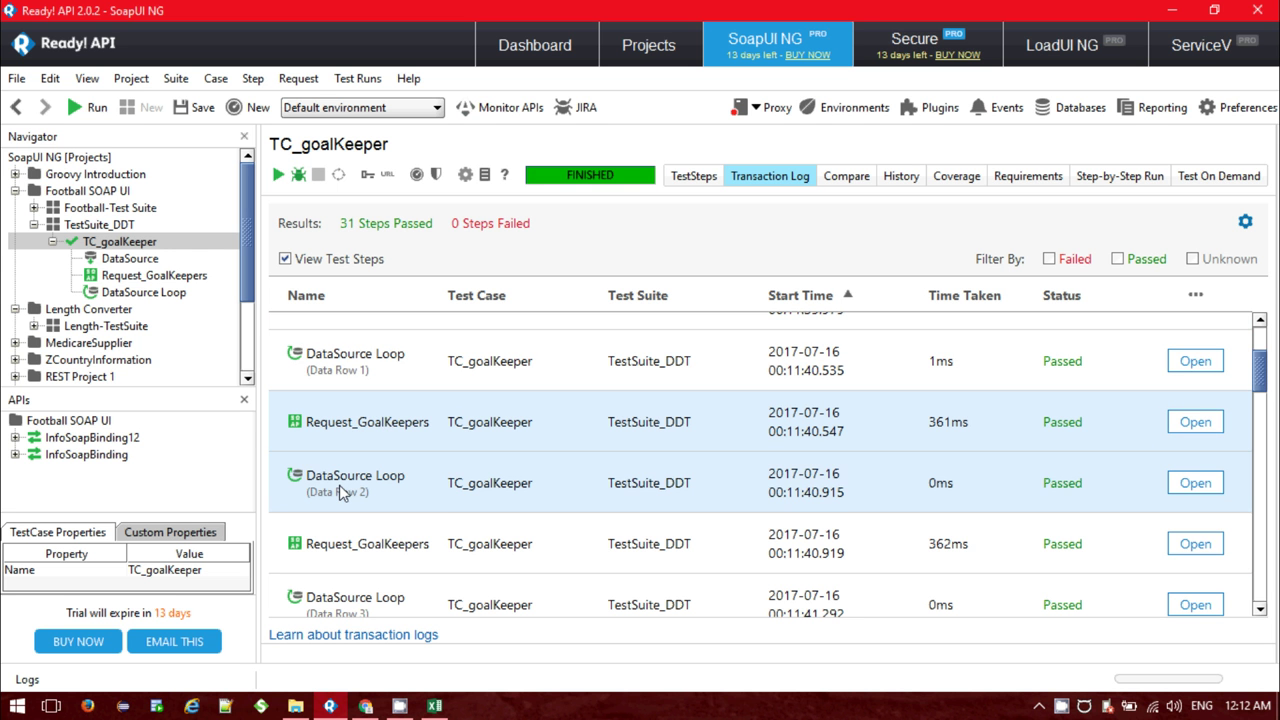
click(370, 482)
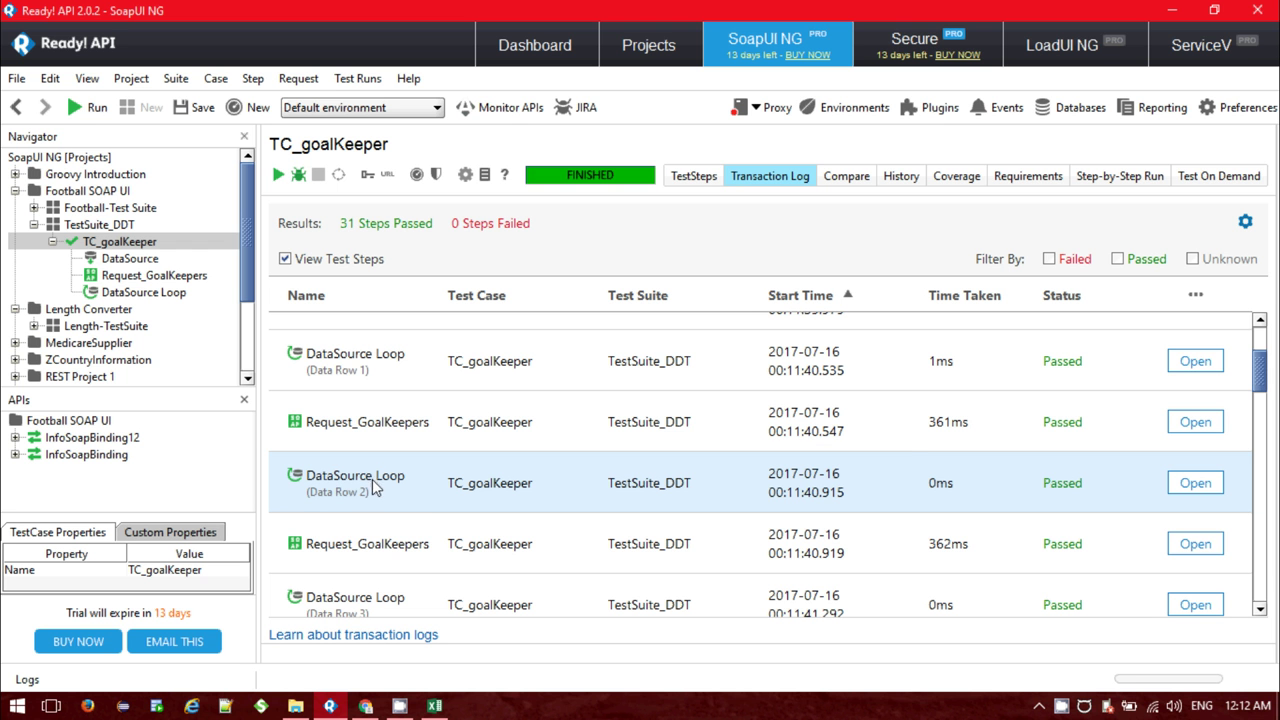
click(362, 548)
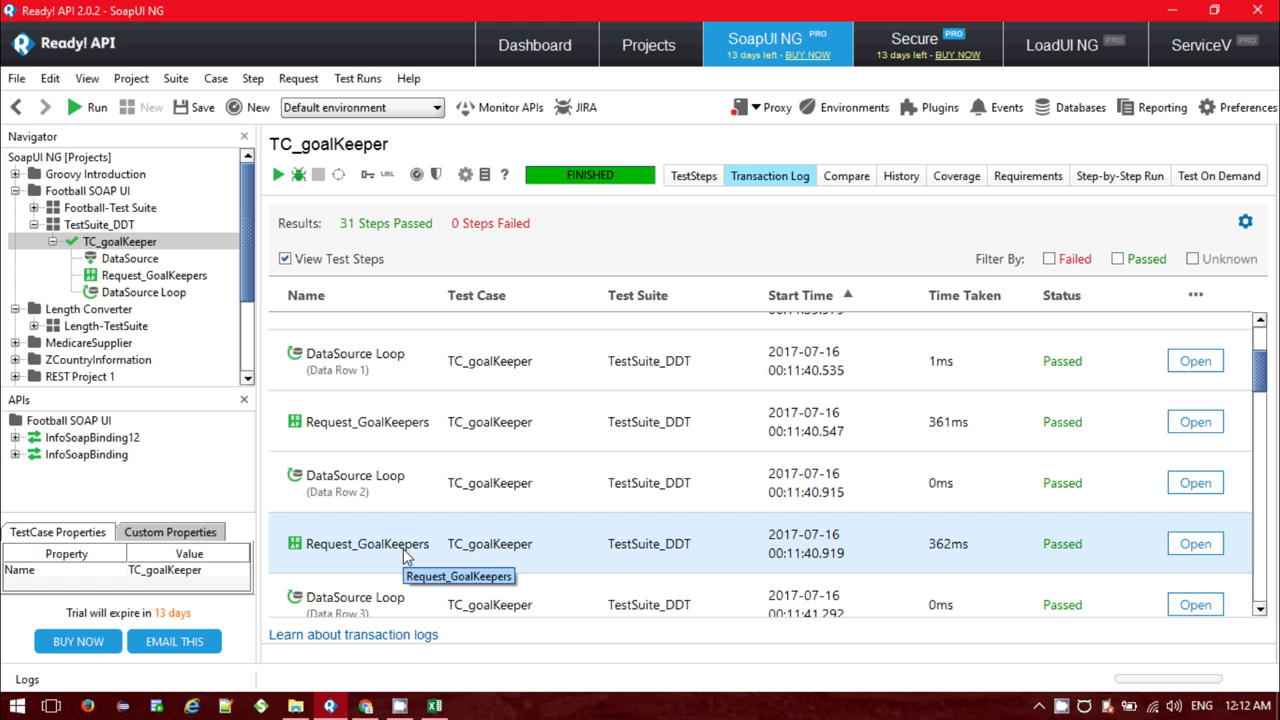
Review the Request_GoalKeepers and DataSource Loop entries in the transaction log from the first entry through Data Row 15.
click(362, 605)
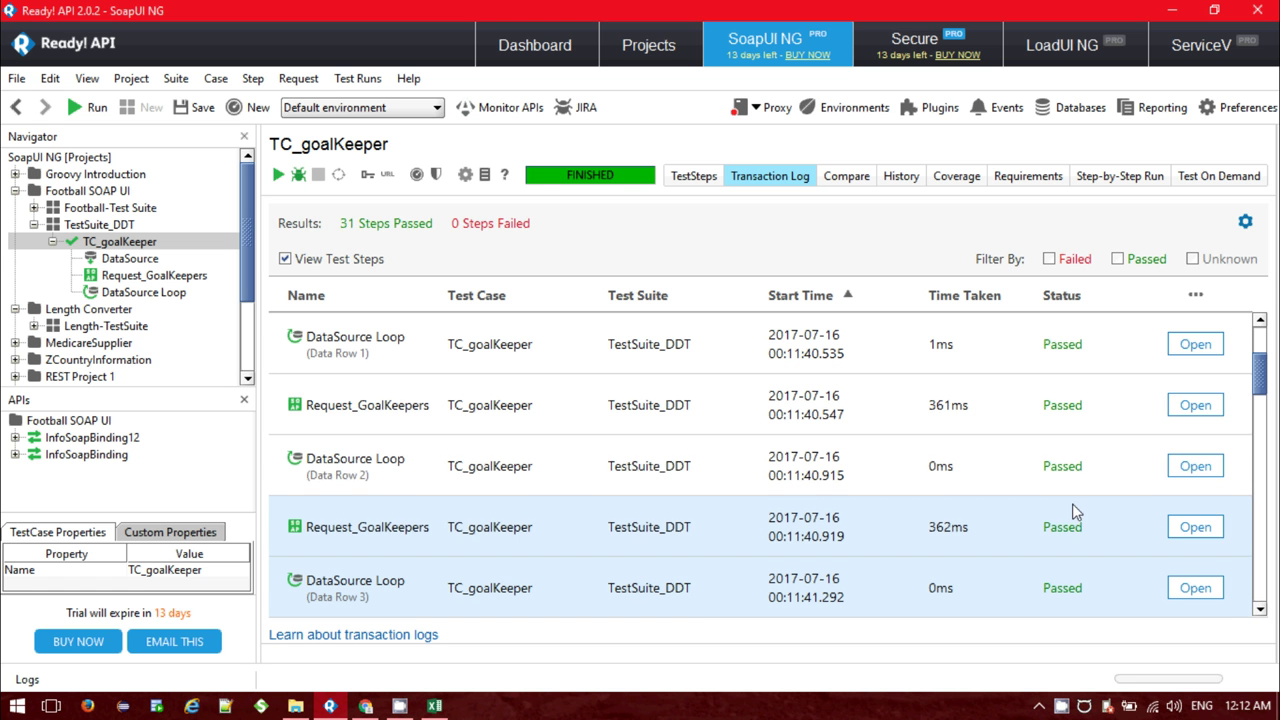
click(1260, 609)
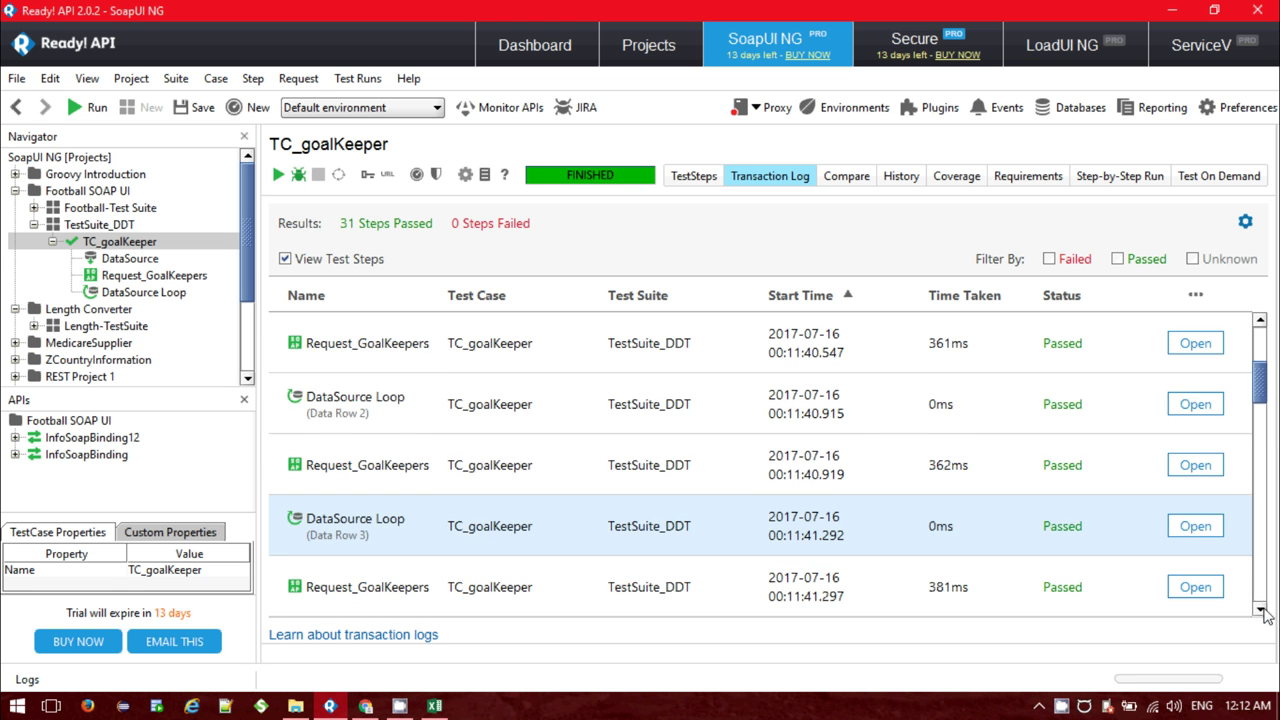
click(1260, 609)
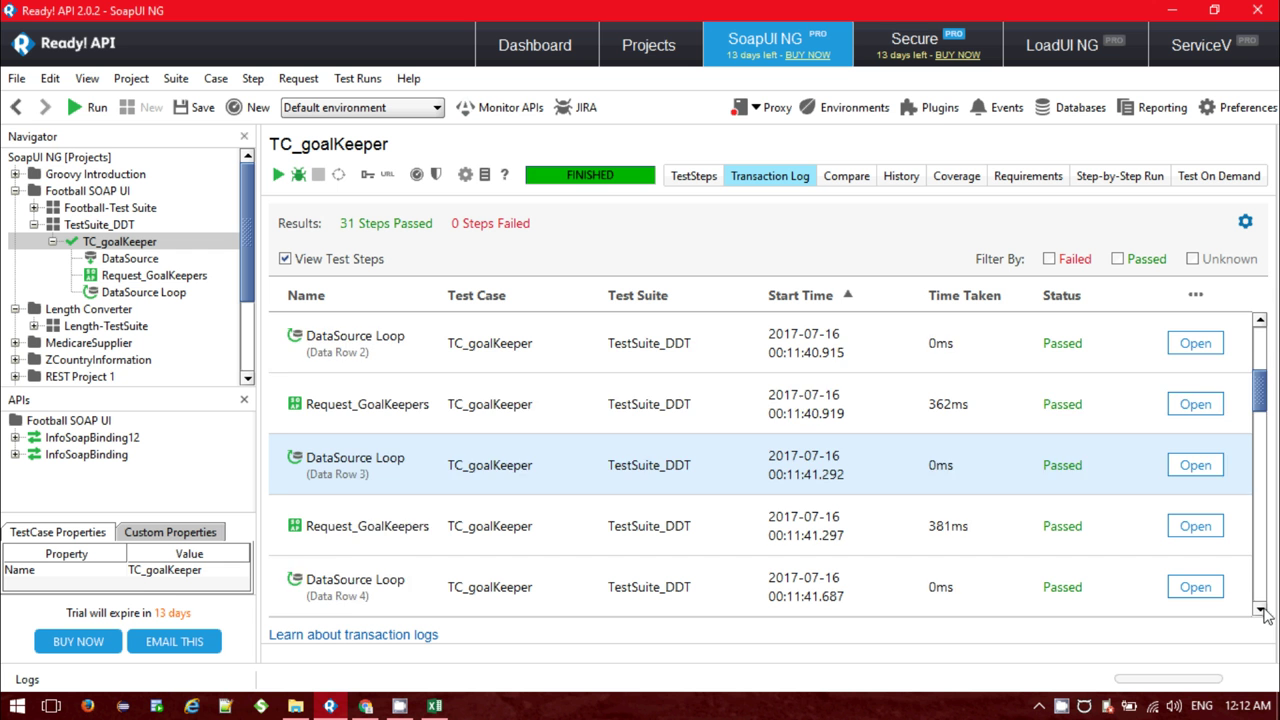
click(1260, 609)
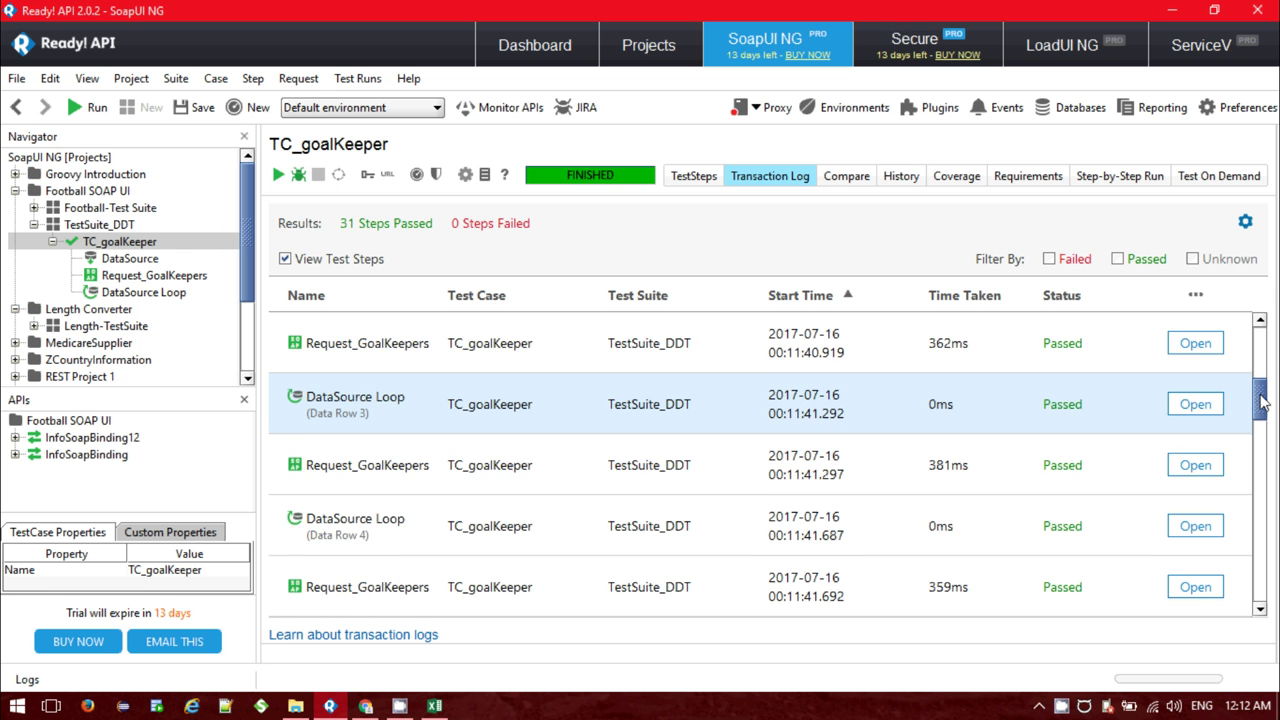
drag(1262, 402, 1262, 325)
click(447, 323)
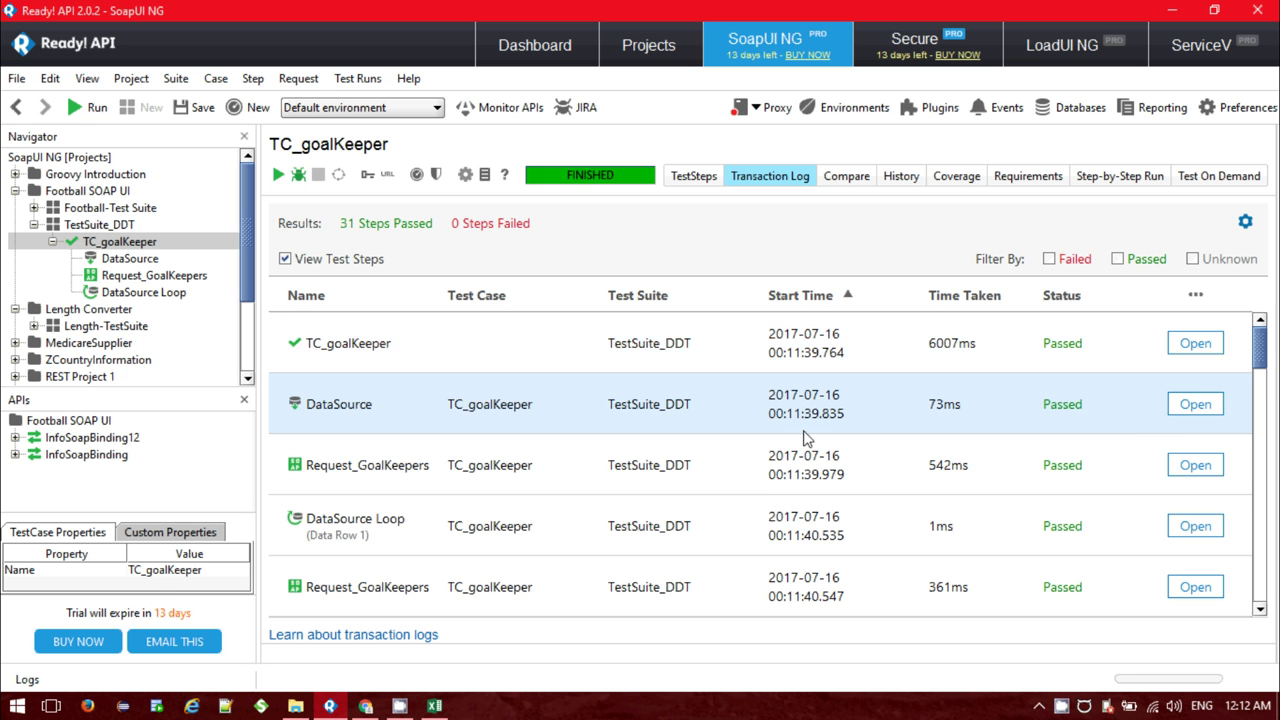
scroll(1265, 400, down, 3)
scroll(1268, 436, down, 10)
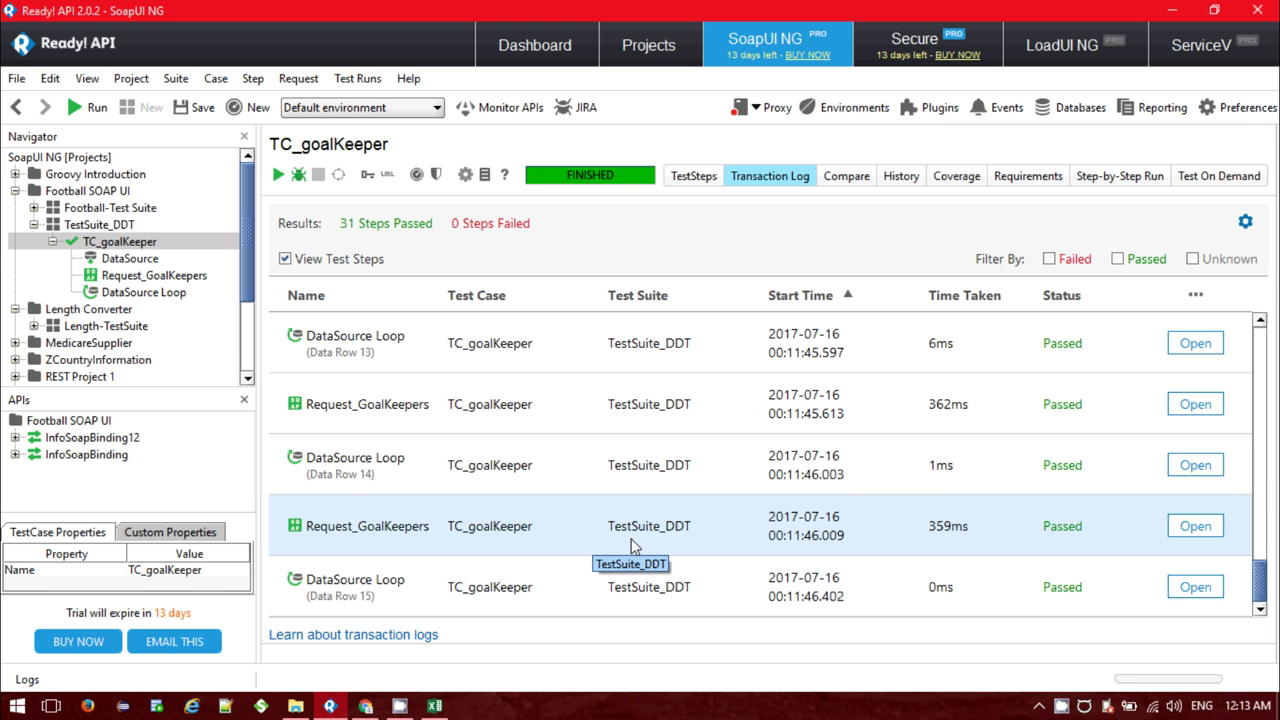
Open the last Request_GoalKeepers log entry and compare its country with the last row of the Country workbook in Excel.
click(1198, 528)
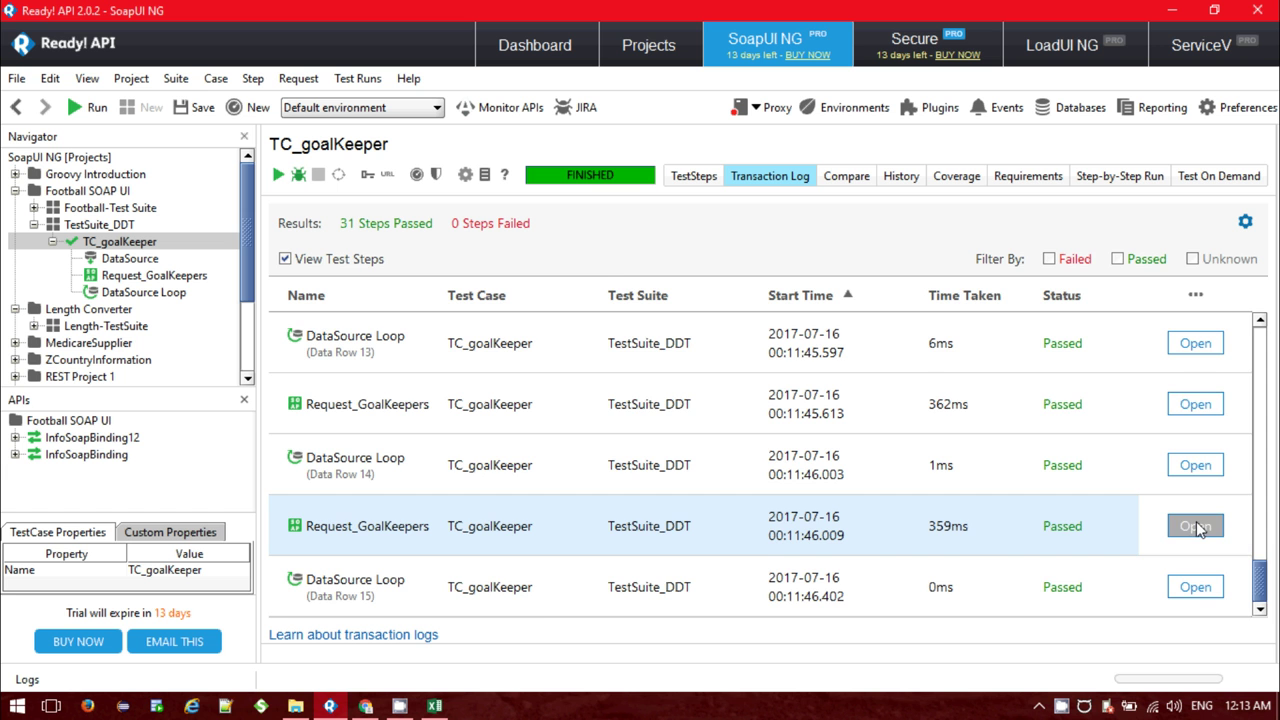
click(435, 707)
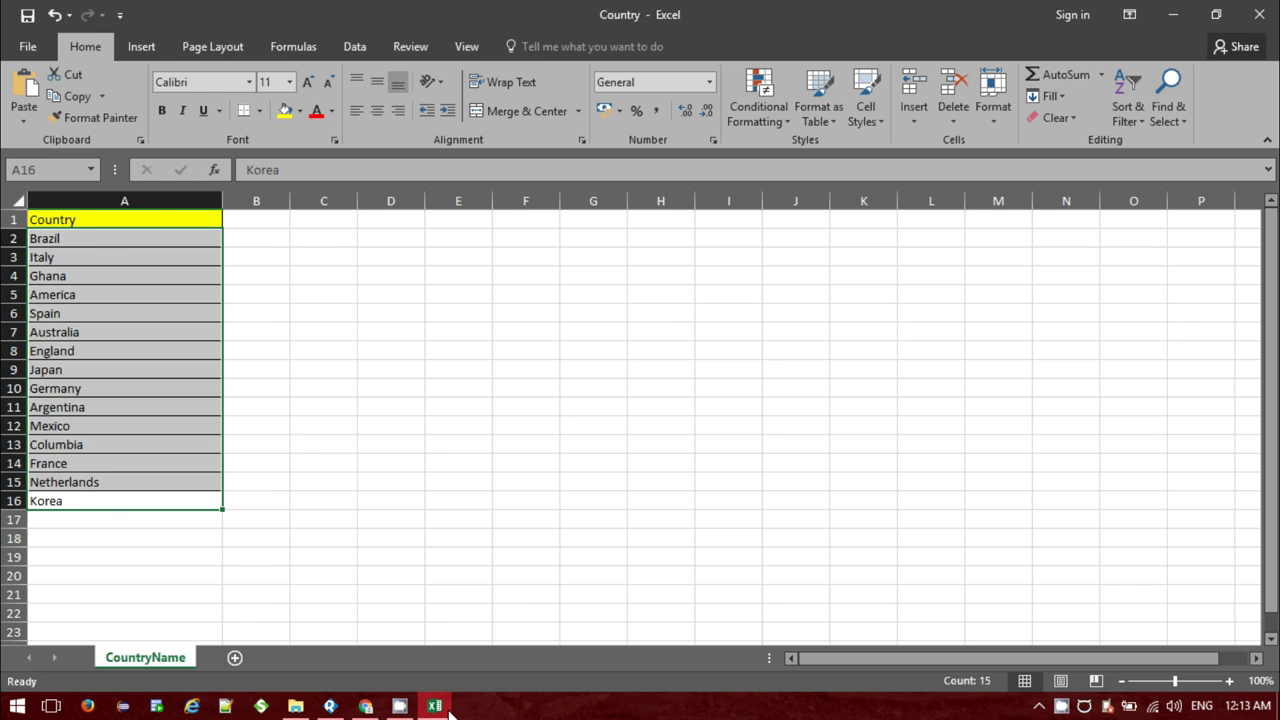
click(447, 709)
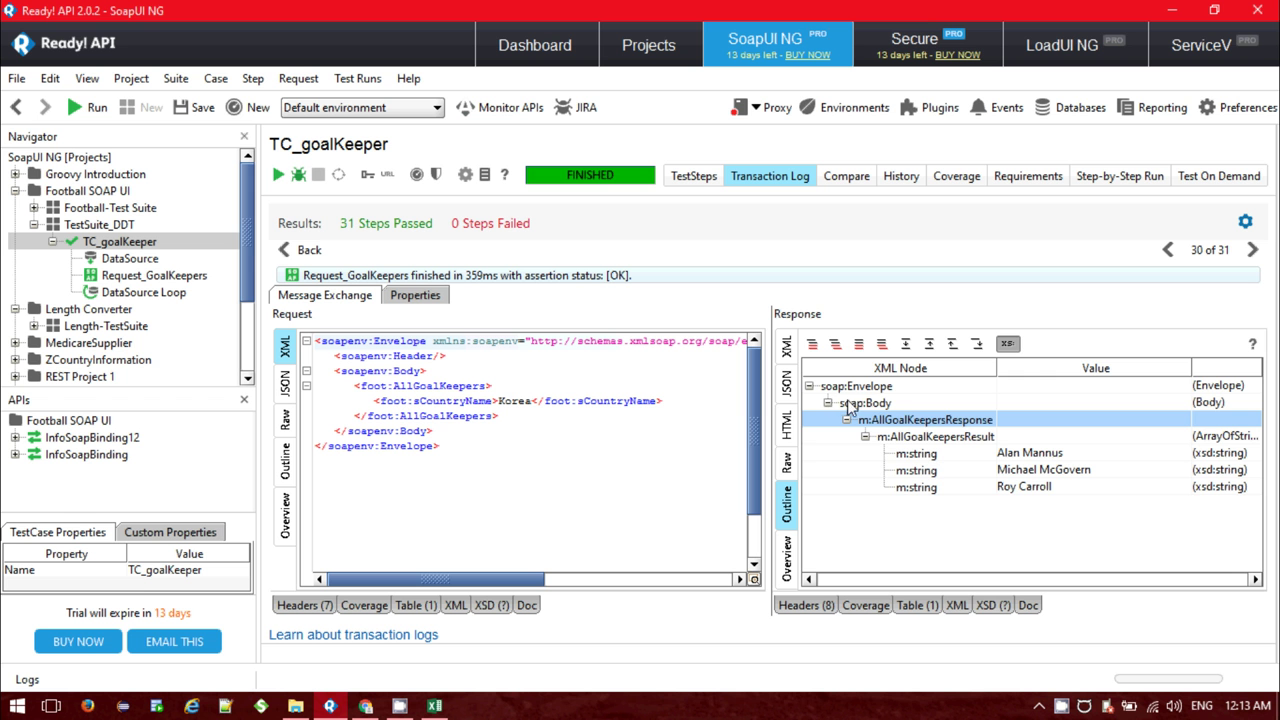
Examine the last request's response in the Raw, HTML, XML, Overview and Outline views.
click(789, 461)
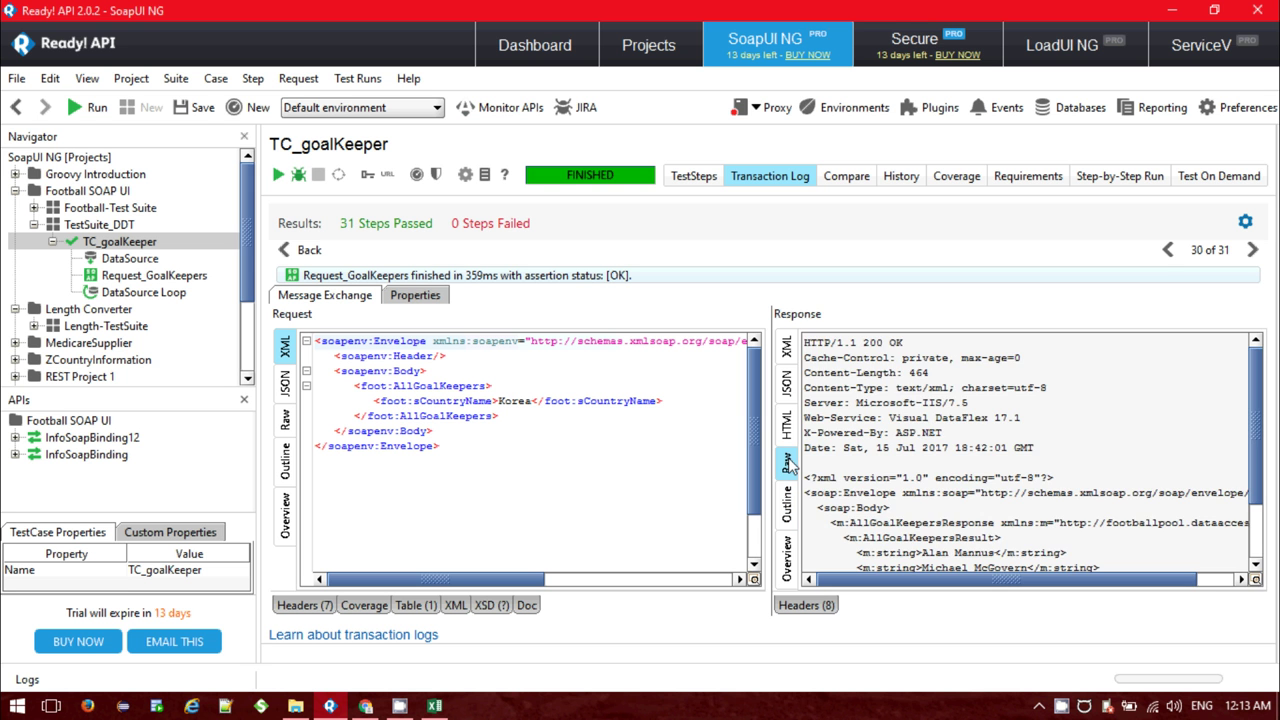
click(789, 440)
click(787, 346)
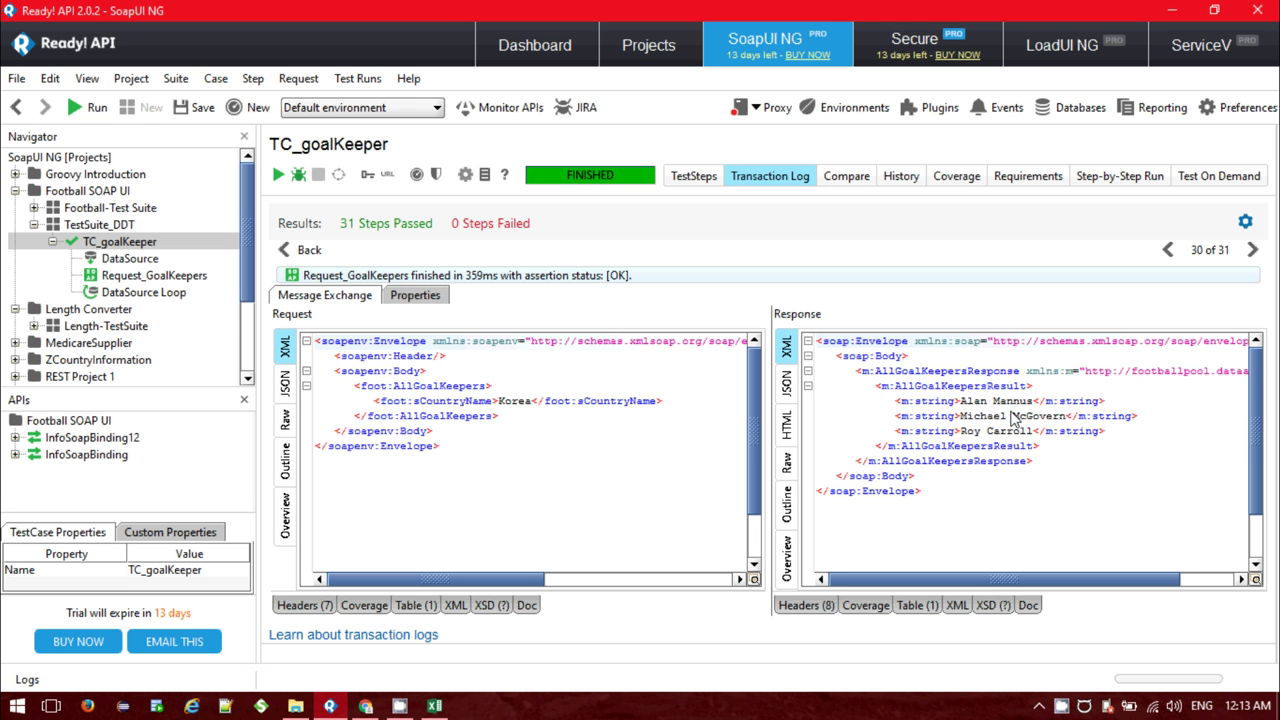
click(786, 558)
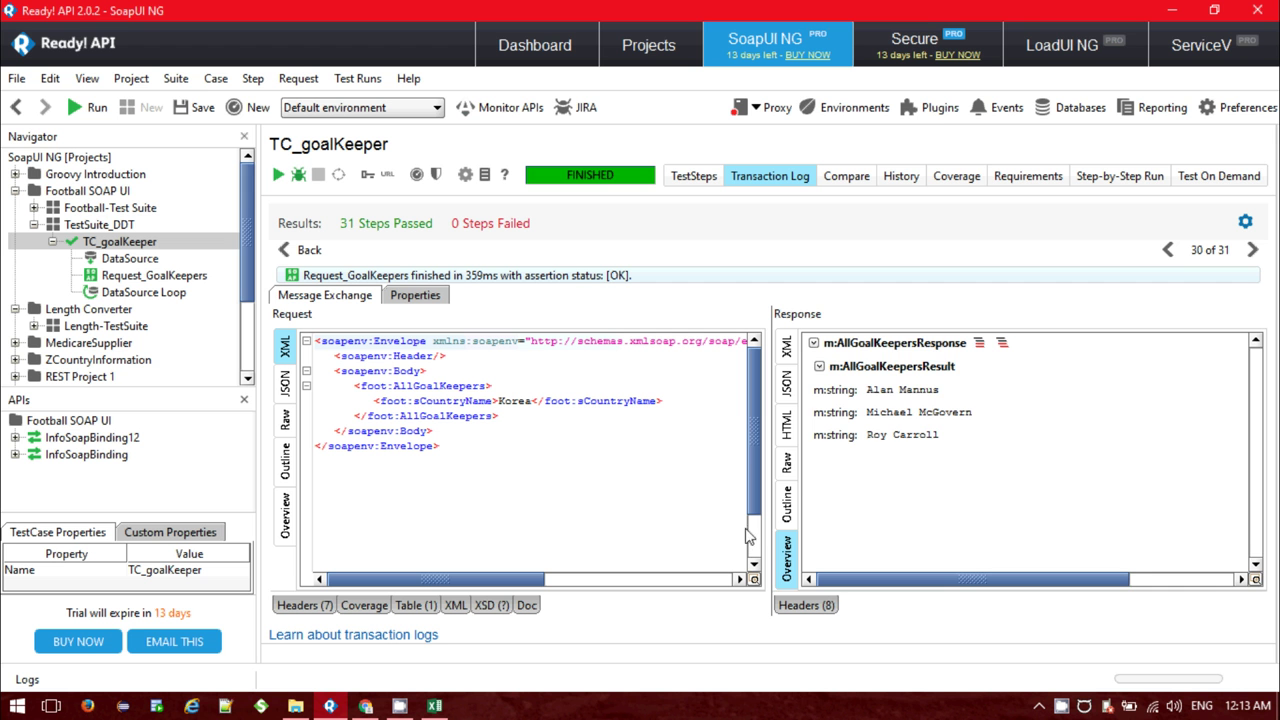
click(786, 508)
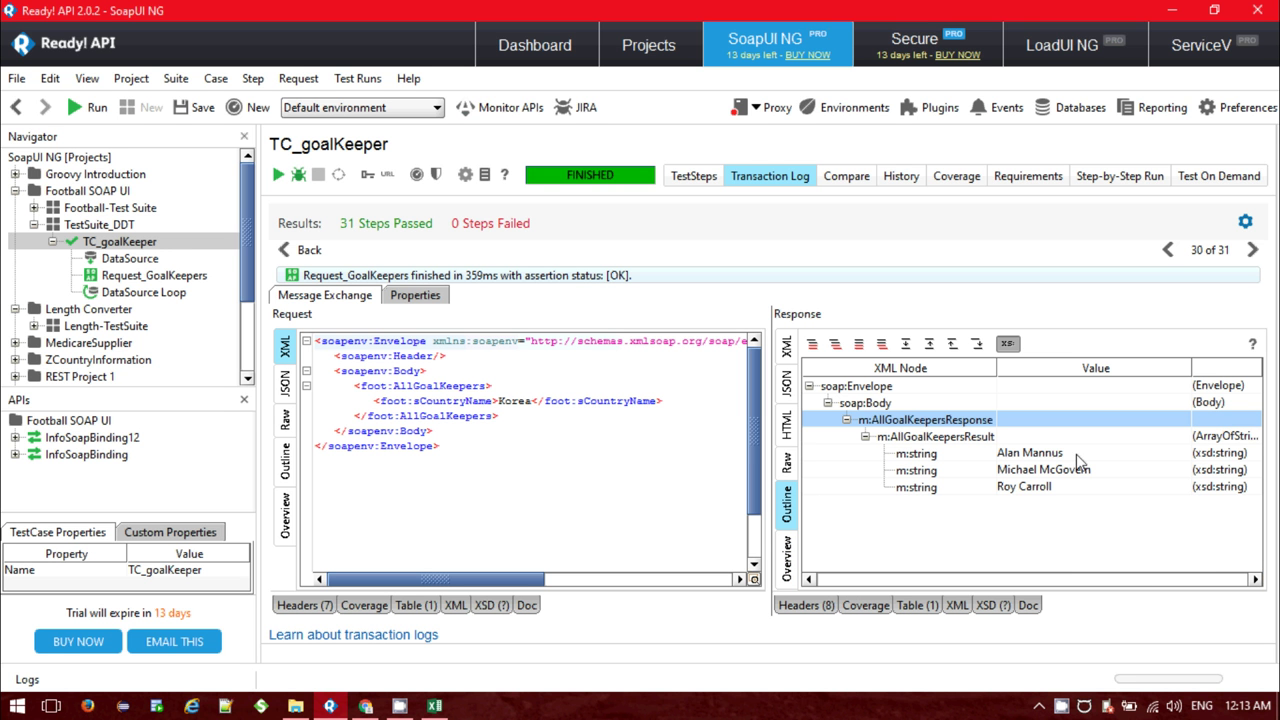
Check the country sent by the Request_GoalKeepers entry just before Data Row 14 against the Country workbook, and return to the log list.
click(305, 252)
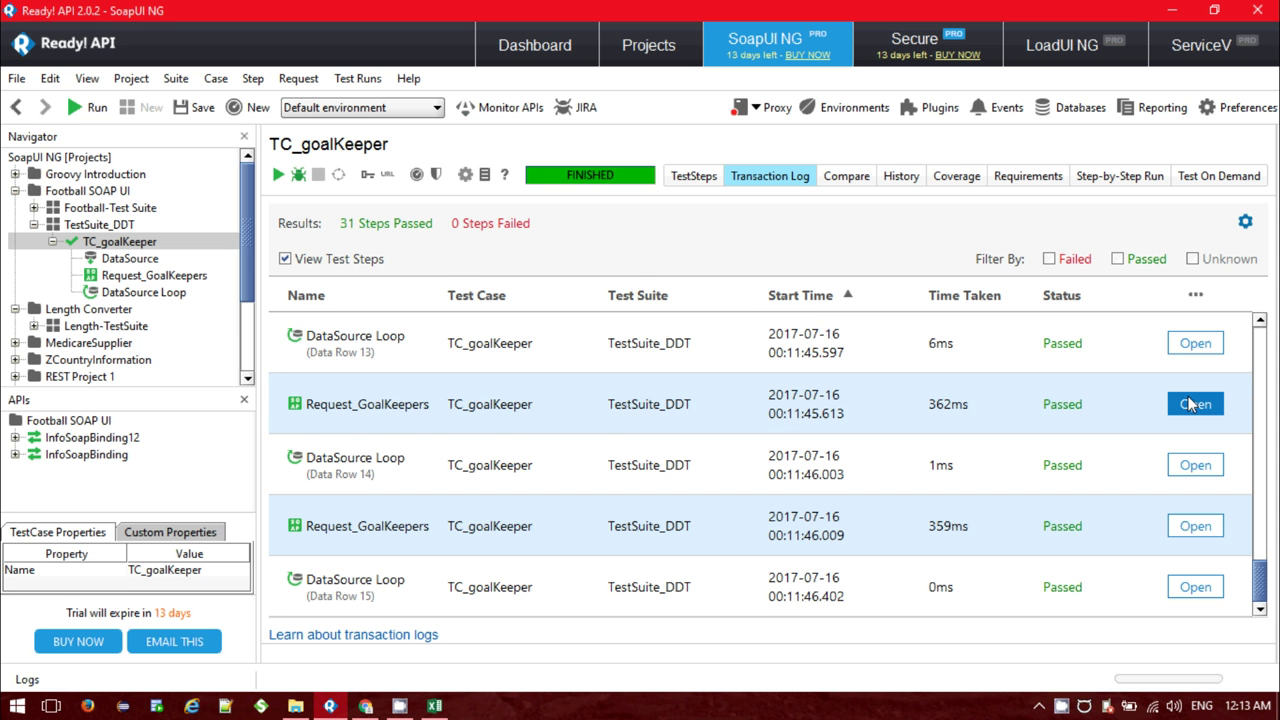
click(1193, 404)
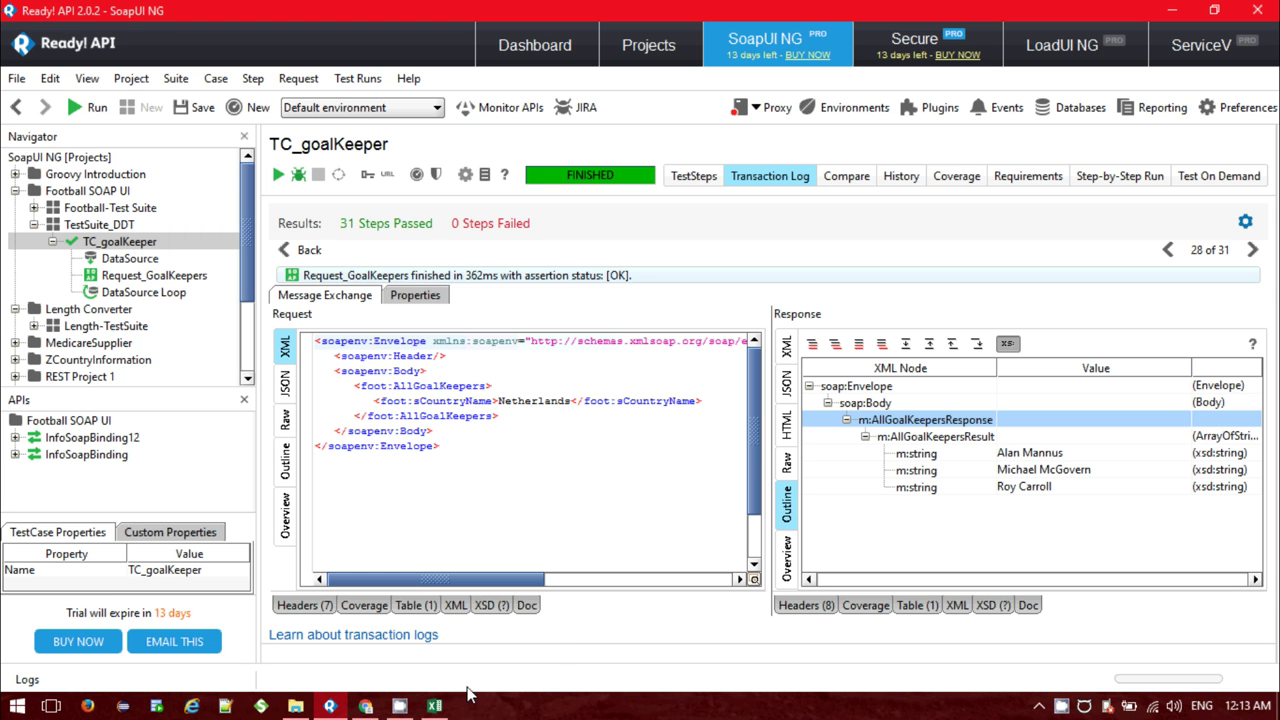
click(434, 706)
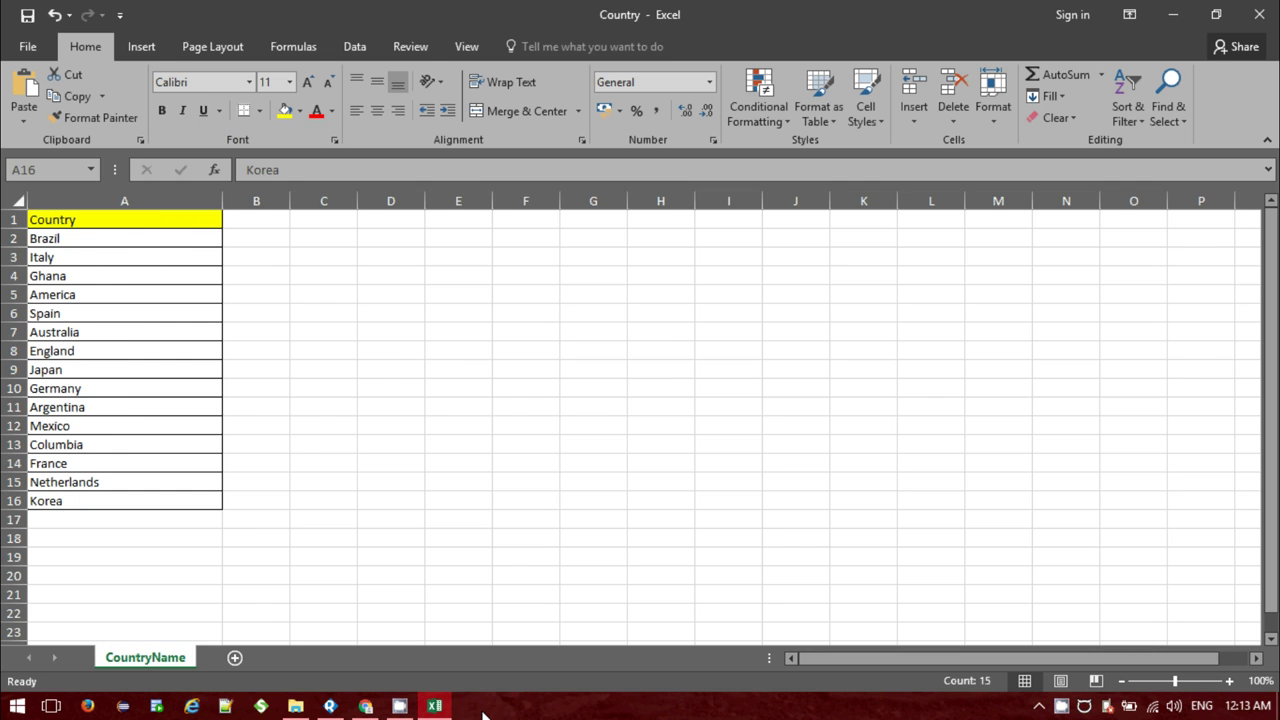
click(436, 706)
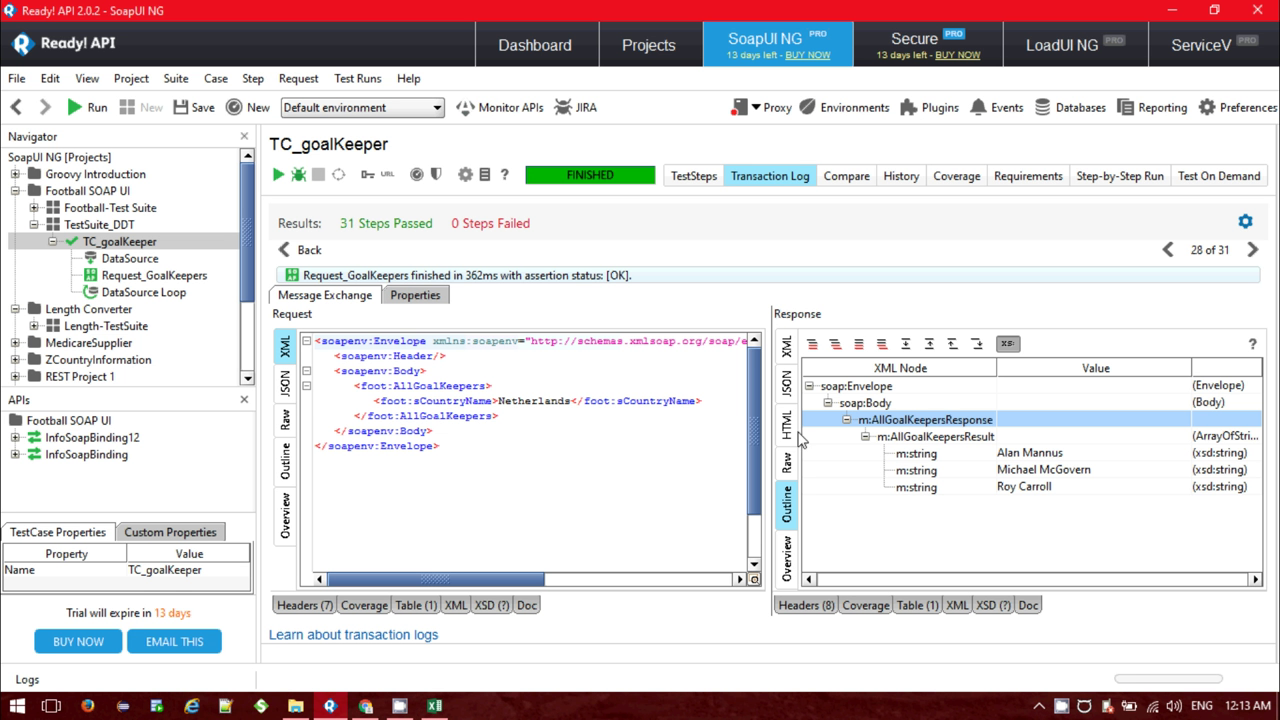
click(316, 253)
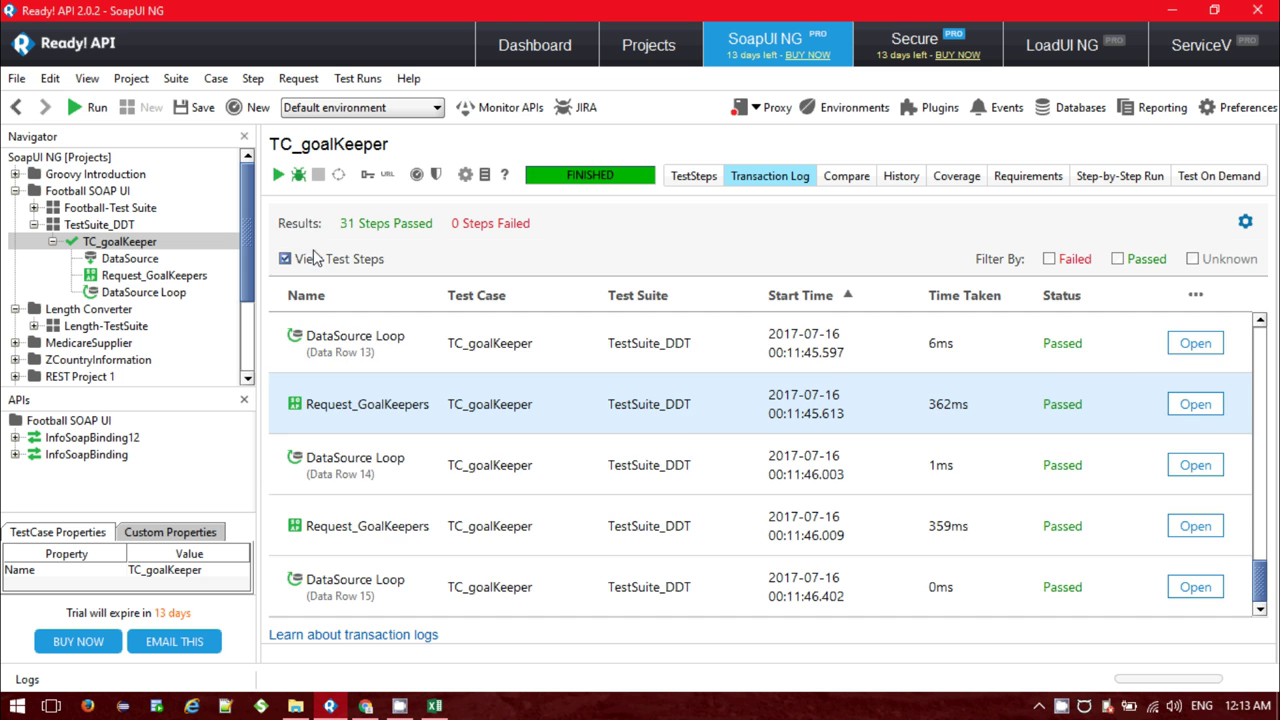
Inspect the Request_GoalKeepers entries just before Data Row 13 and Data Row 1, consulting the country list in Excel.
click(1260, 323)
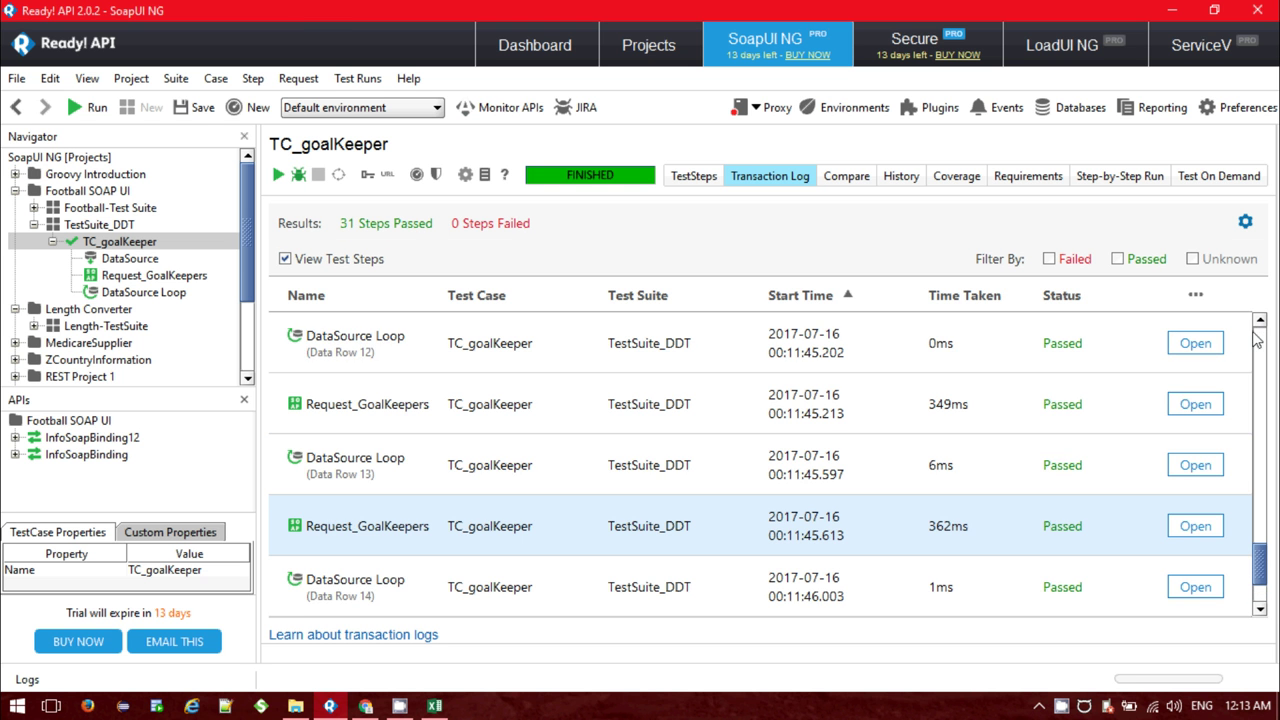
click(1202, 408)
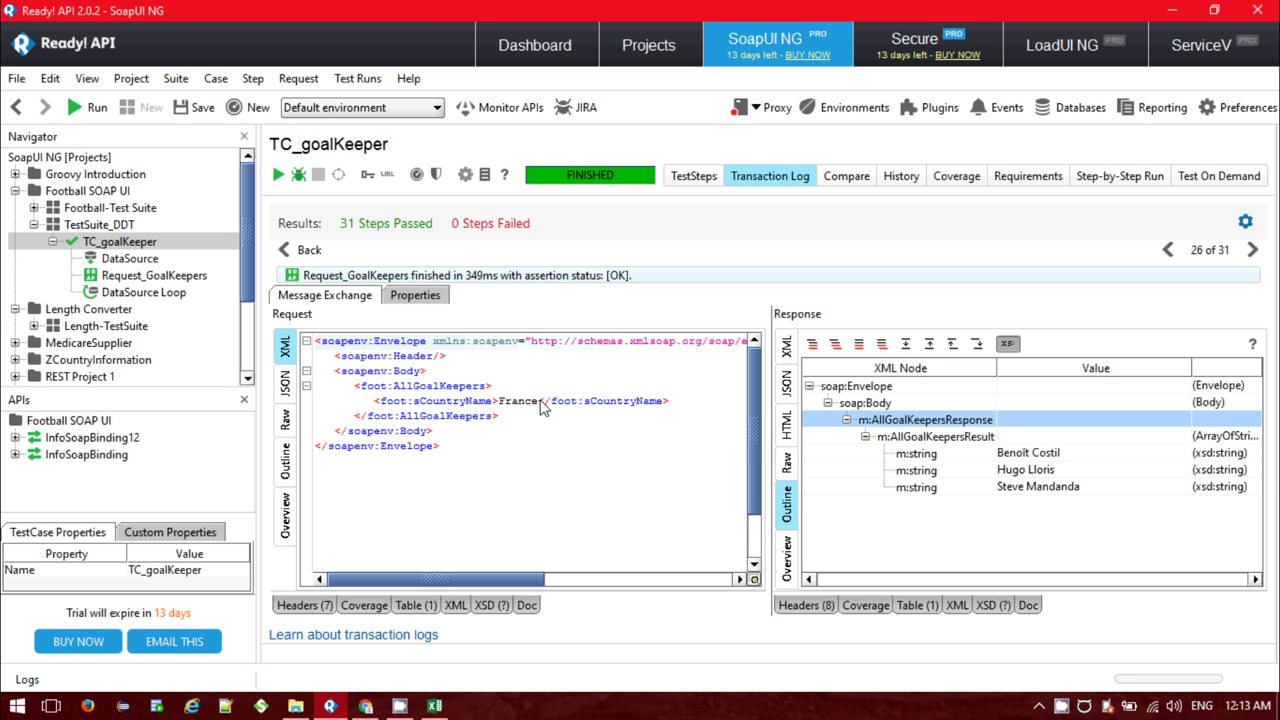
click(302, 250)
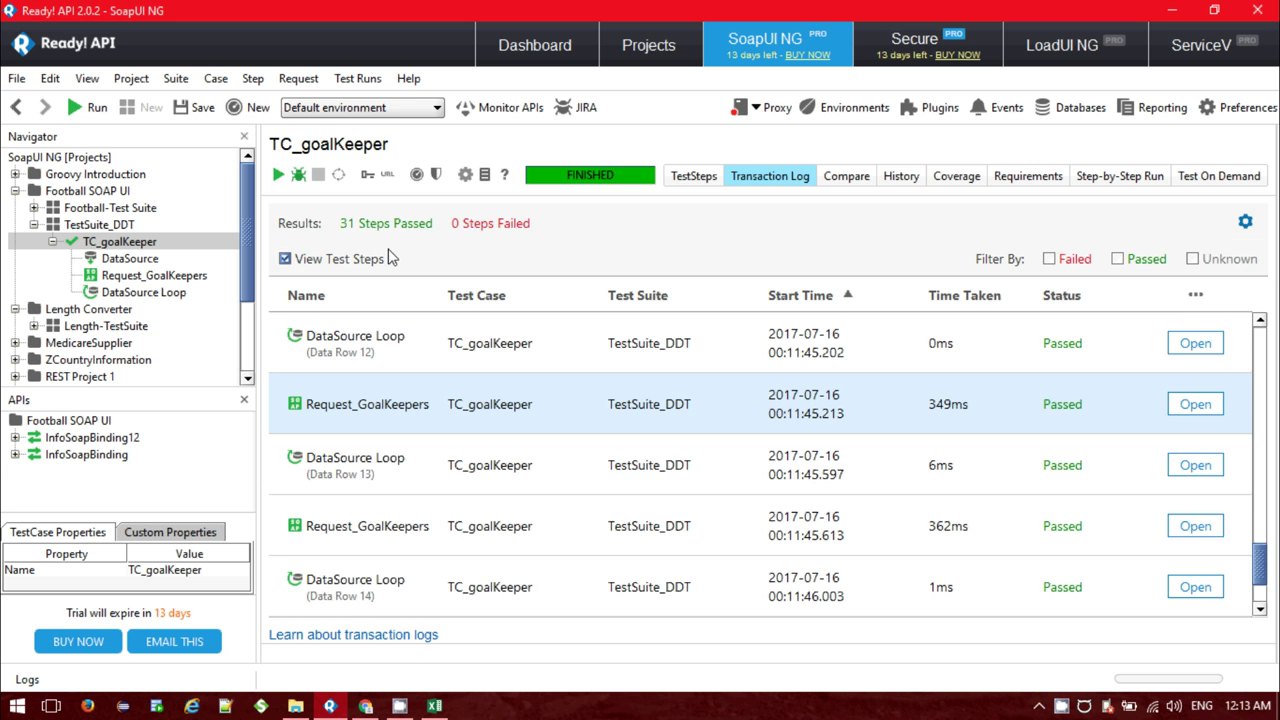
click(434, 706)
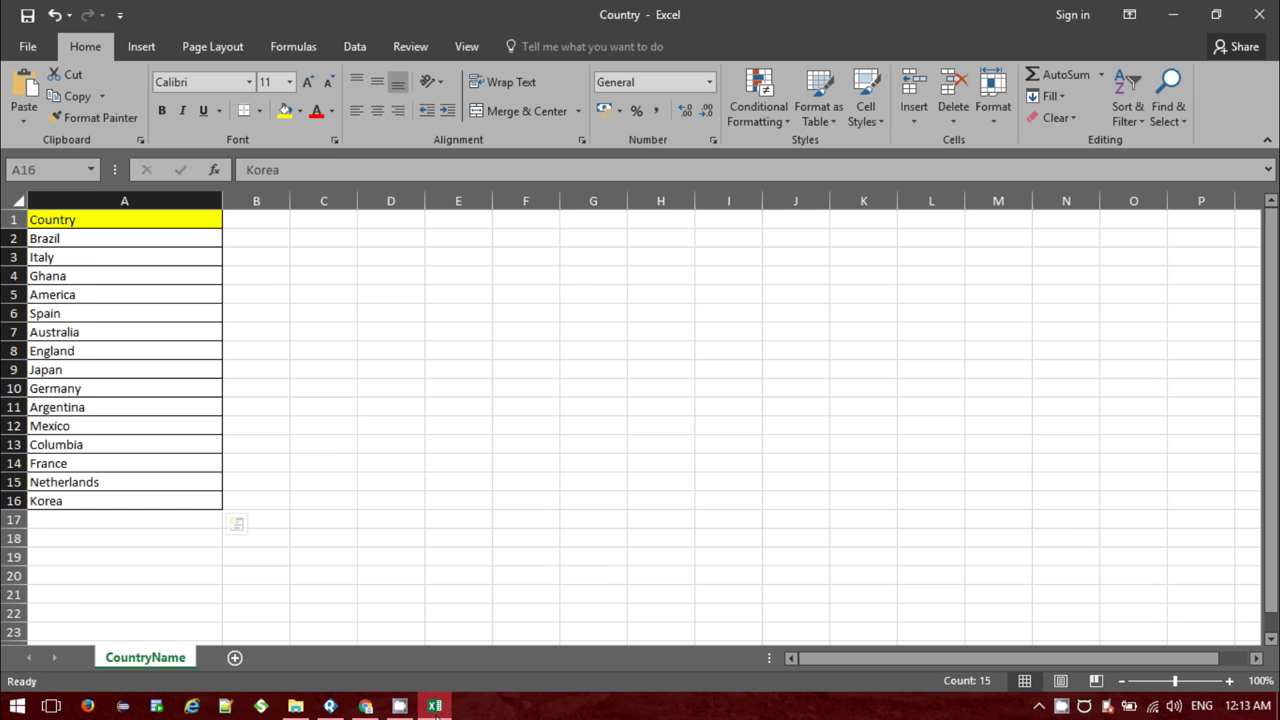
click(434, 706)
drag(1260, 565, 1248, 320)
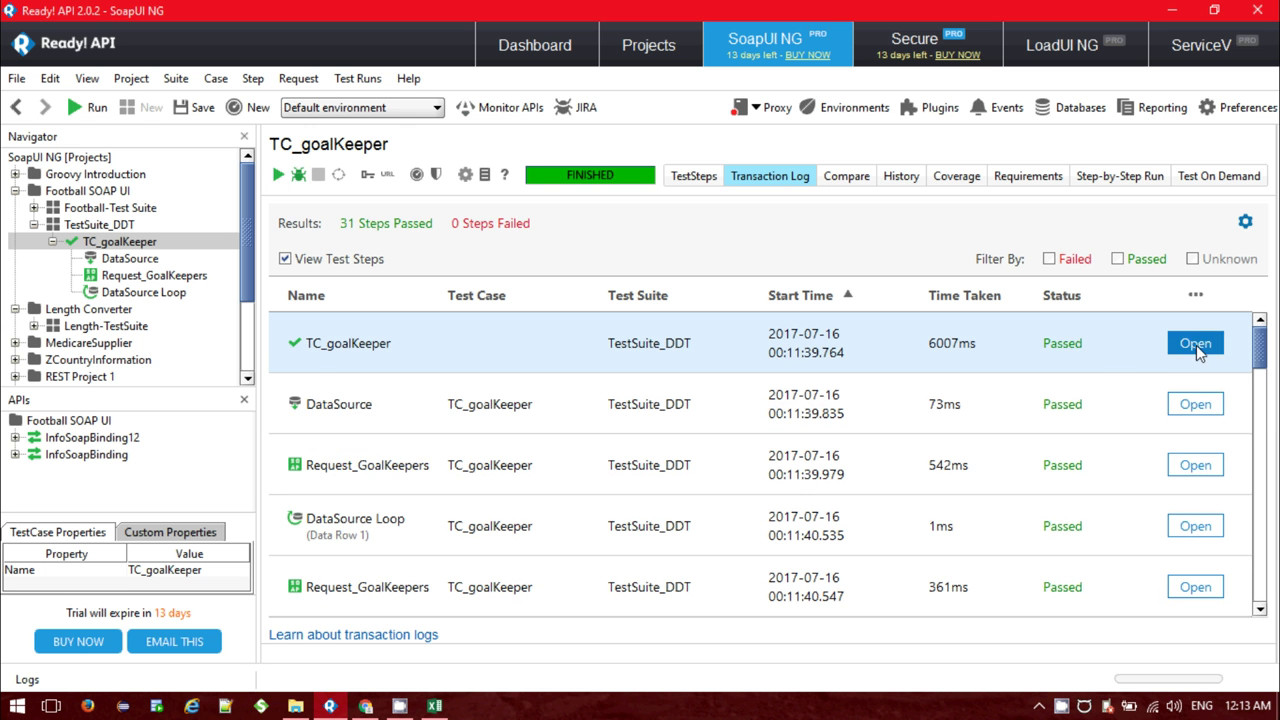
click(1194, 468)
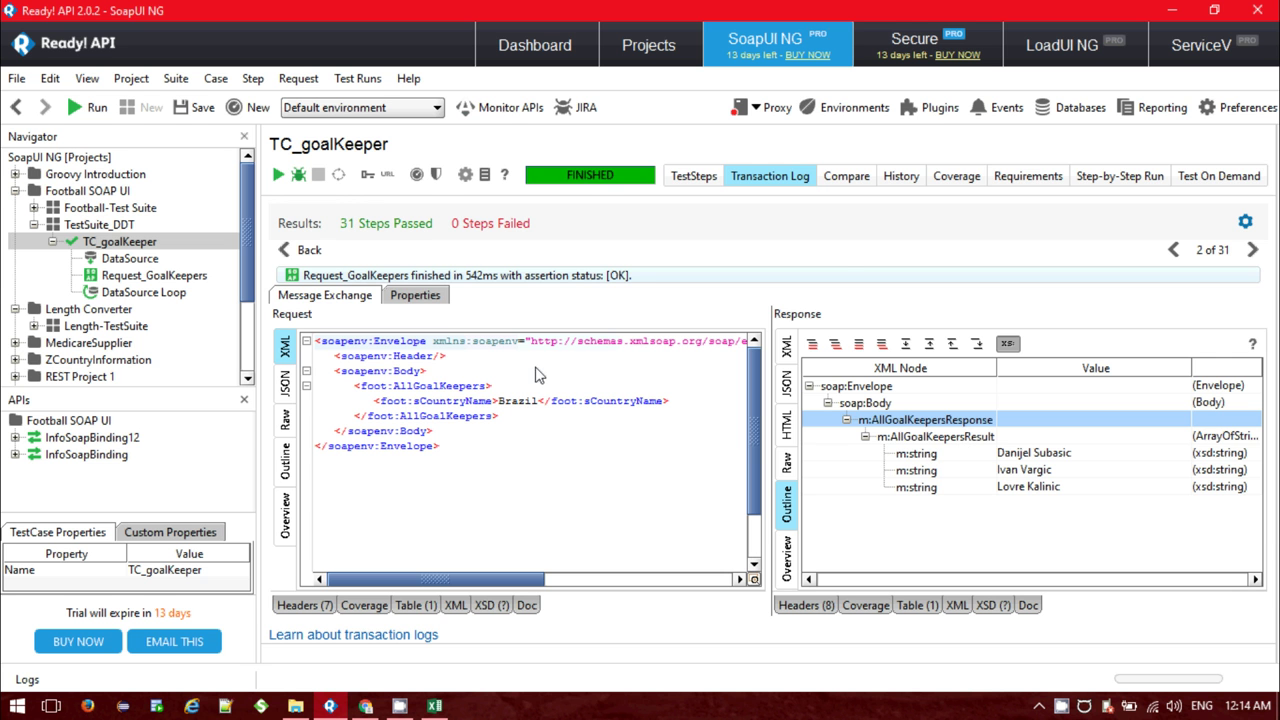
Change the source type of TC_goalKeeper's DataSource test step to File.
click(120, 258)
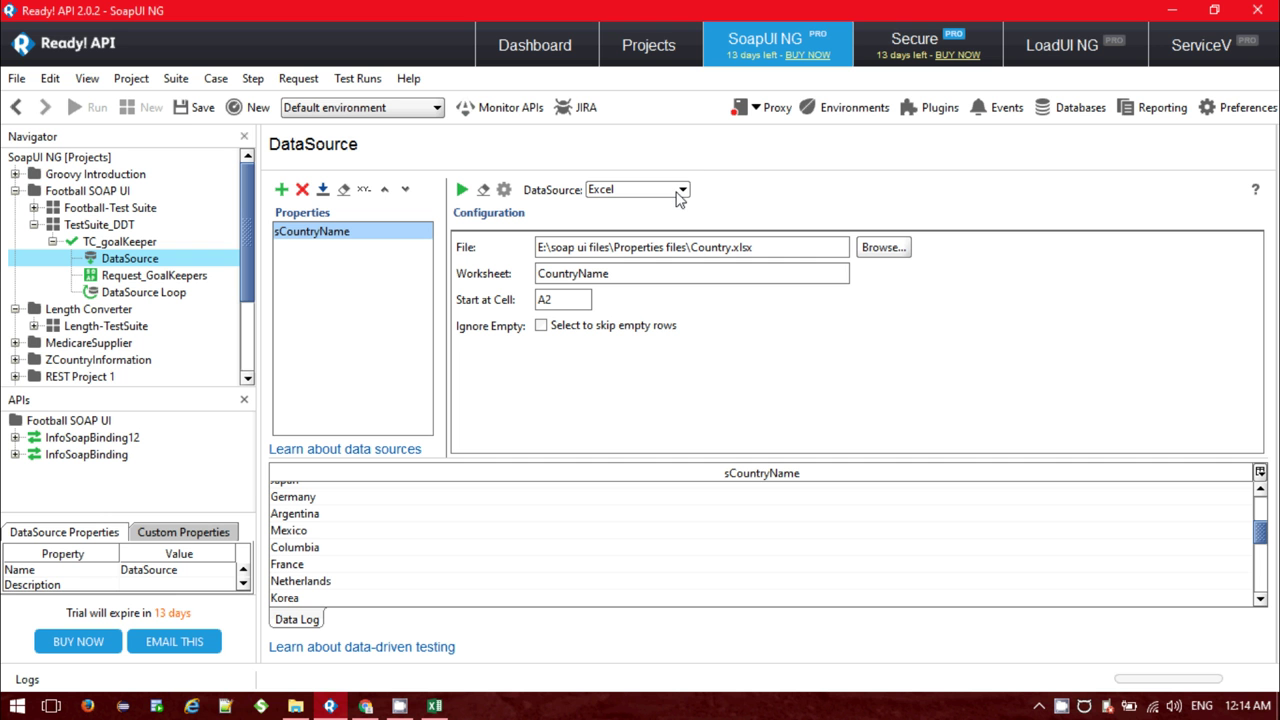
click(681, 190)
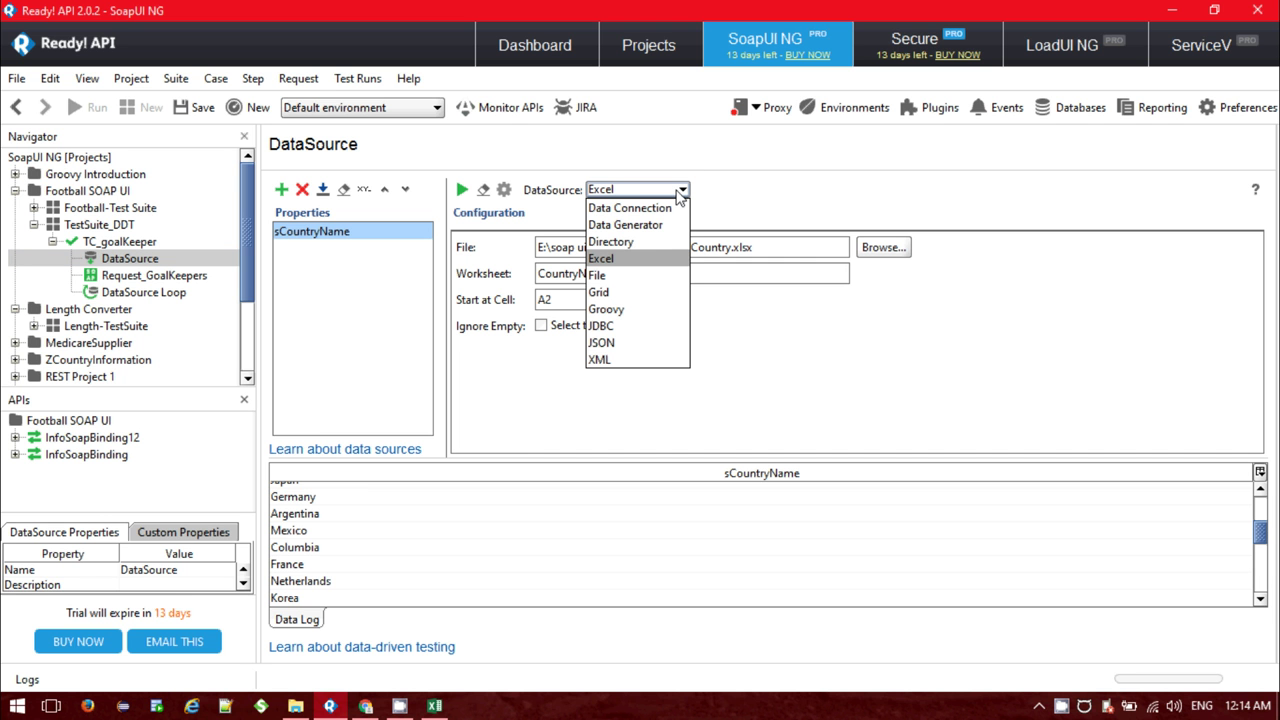
click(613, 276)
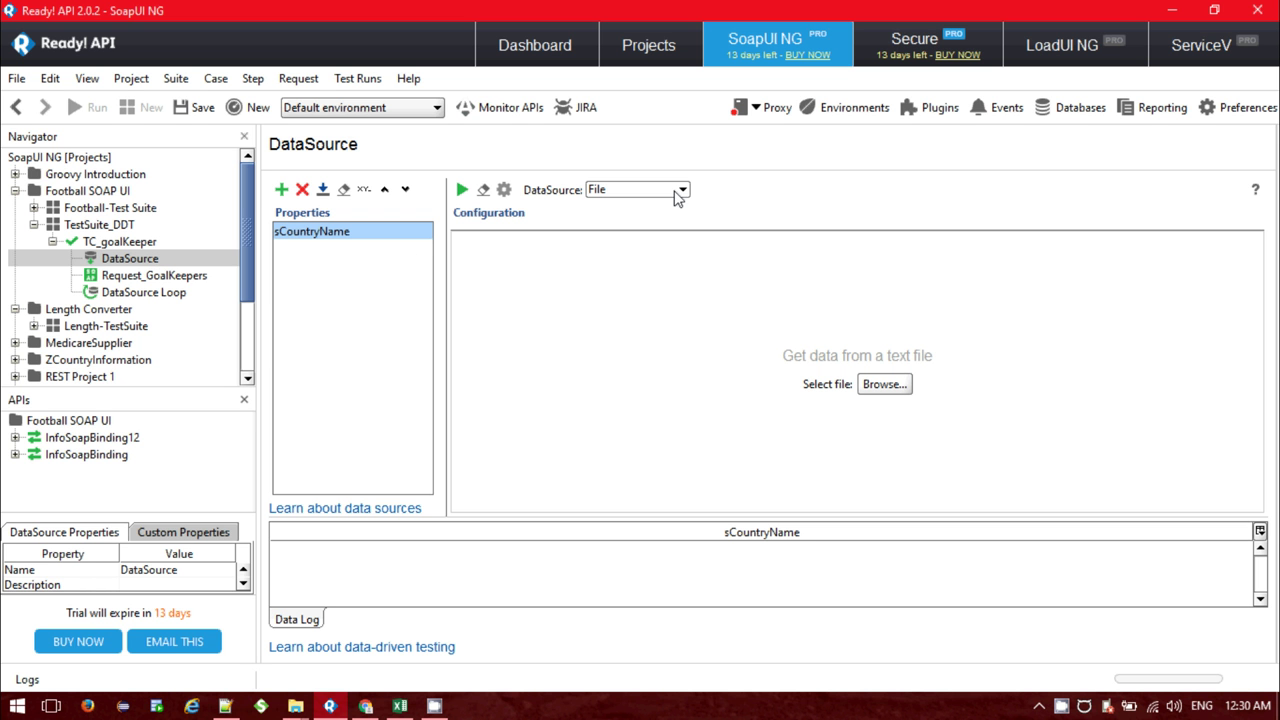
click(682, 190)
click(614, 276)
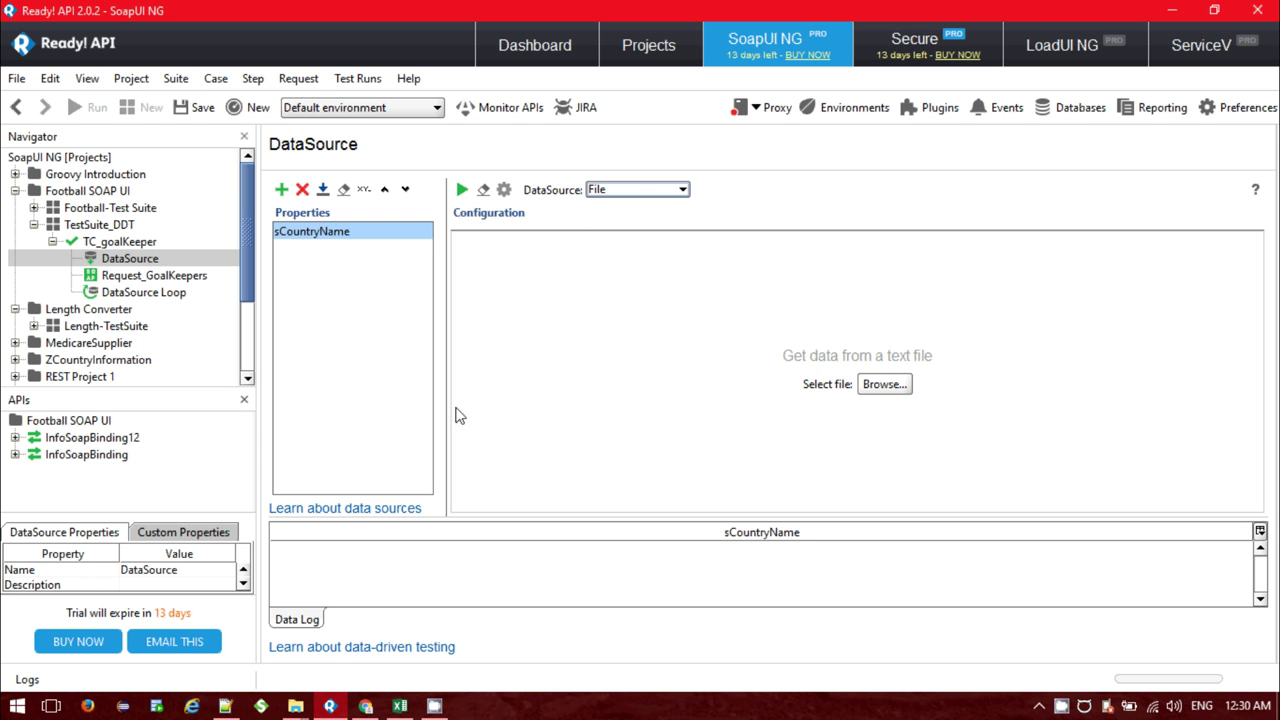
Switch to File Explorer, create a text document named country in the Properties files folder, and open it in Notepad++.
click(295, 706)
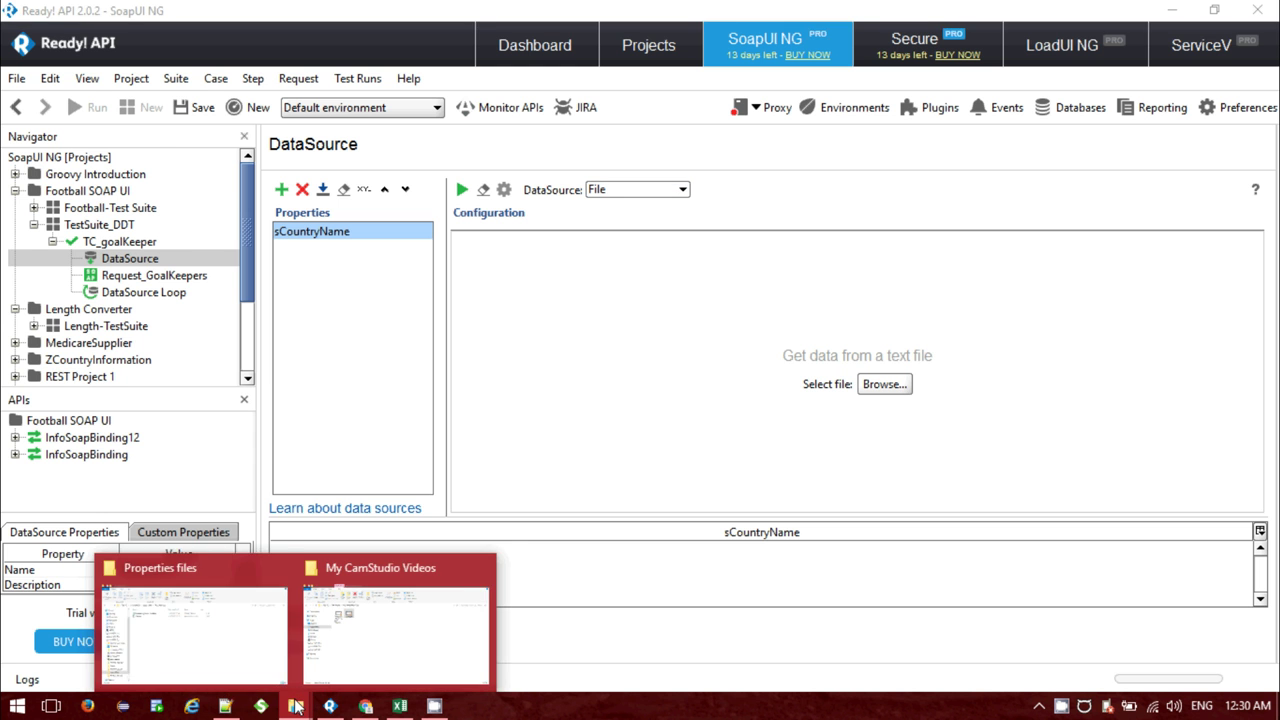
click(199, 637)
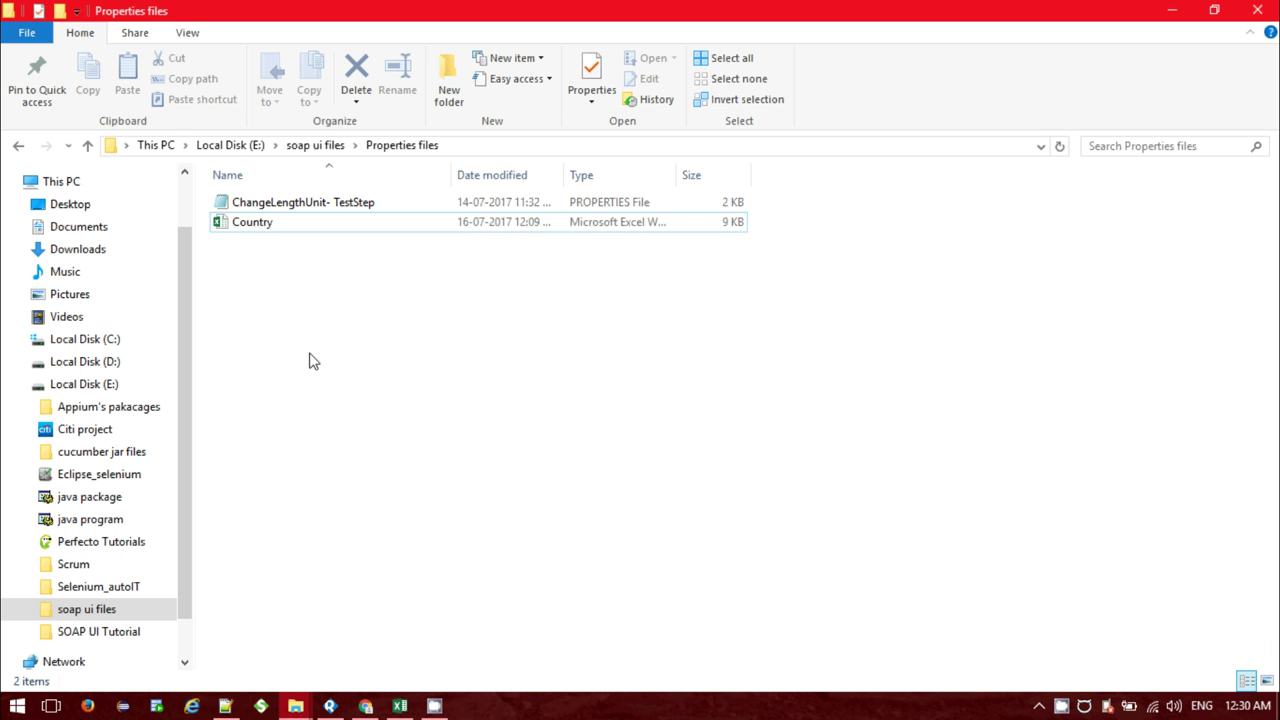
right_click(311, 360)
mouse_move(448, 579)
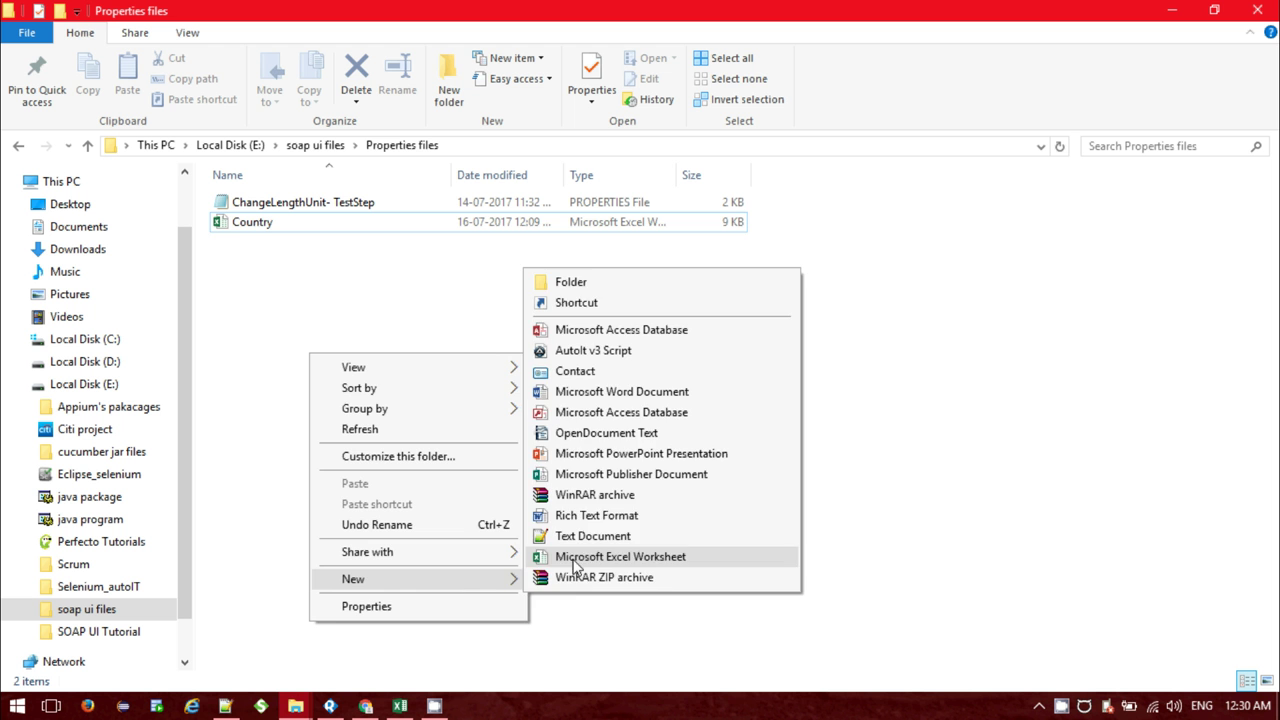
click(580, 537)
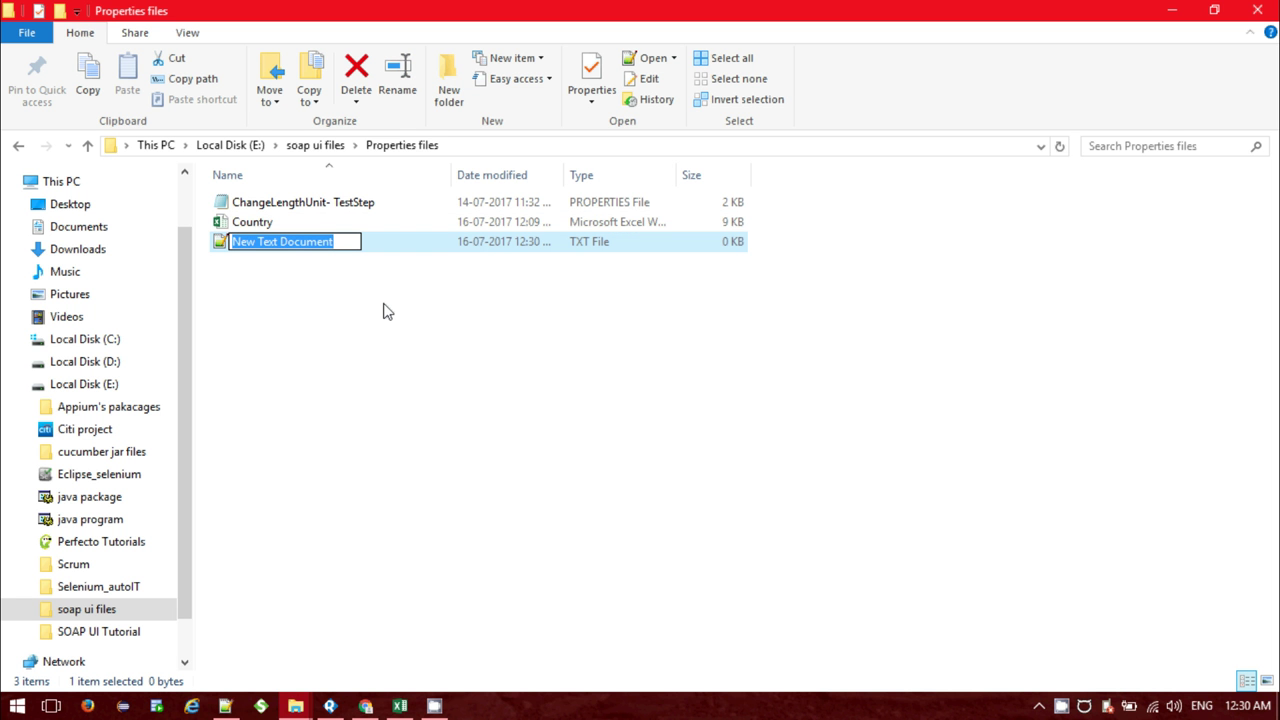
text(countryna)
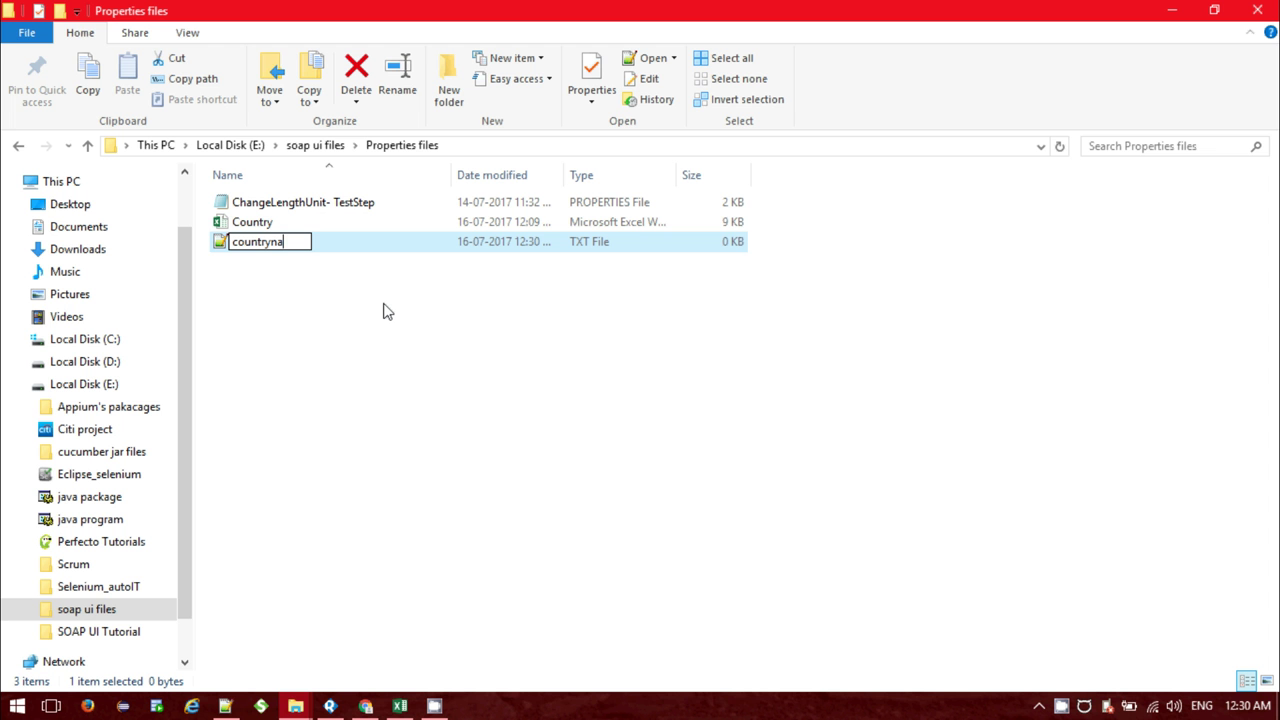
key(BackSpace)
key(BackSpace)
key(Return)
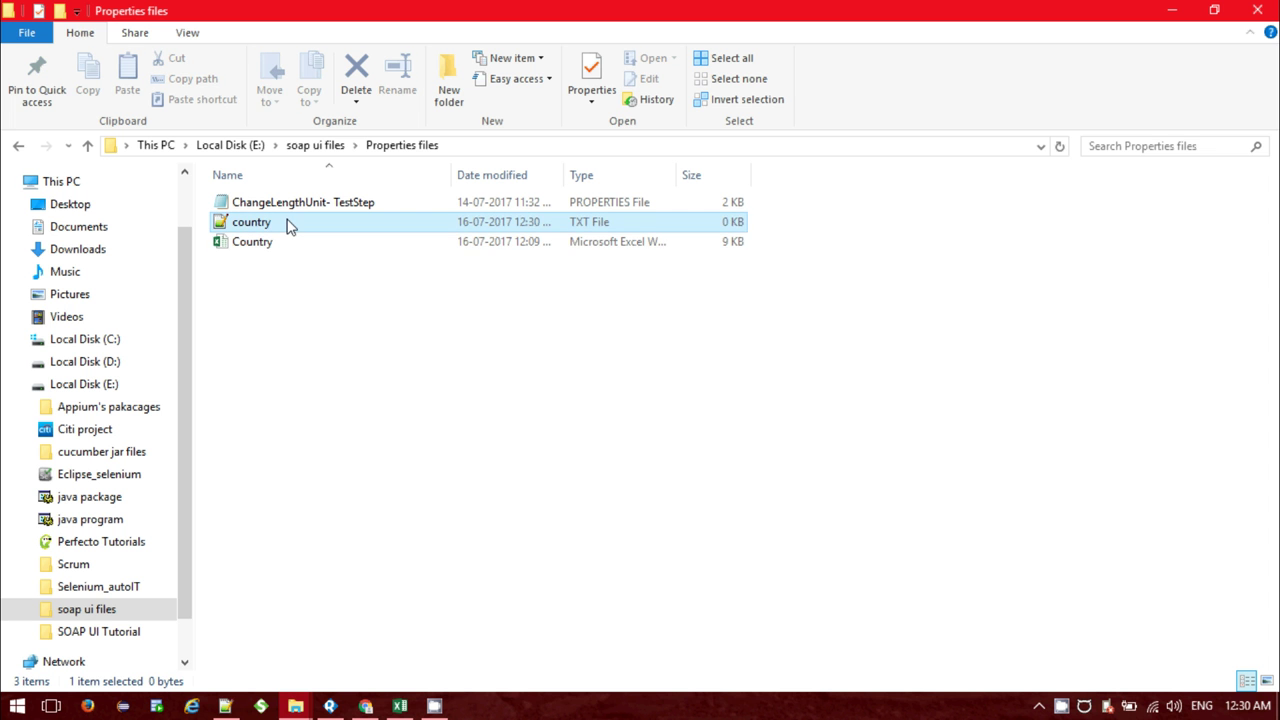
double_click(287, 226)
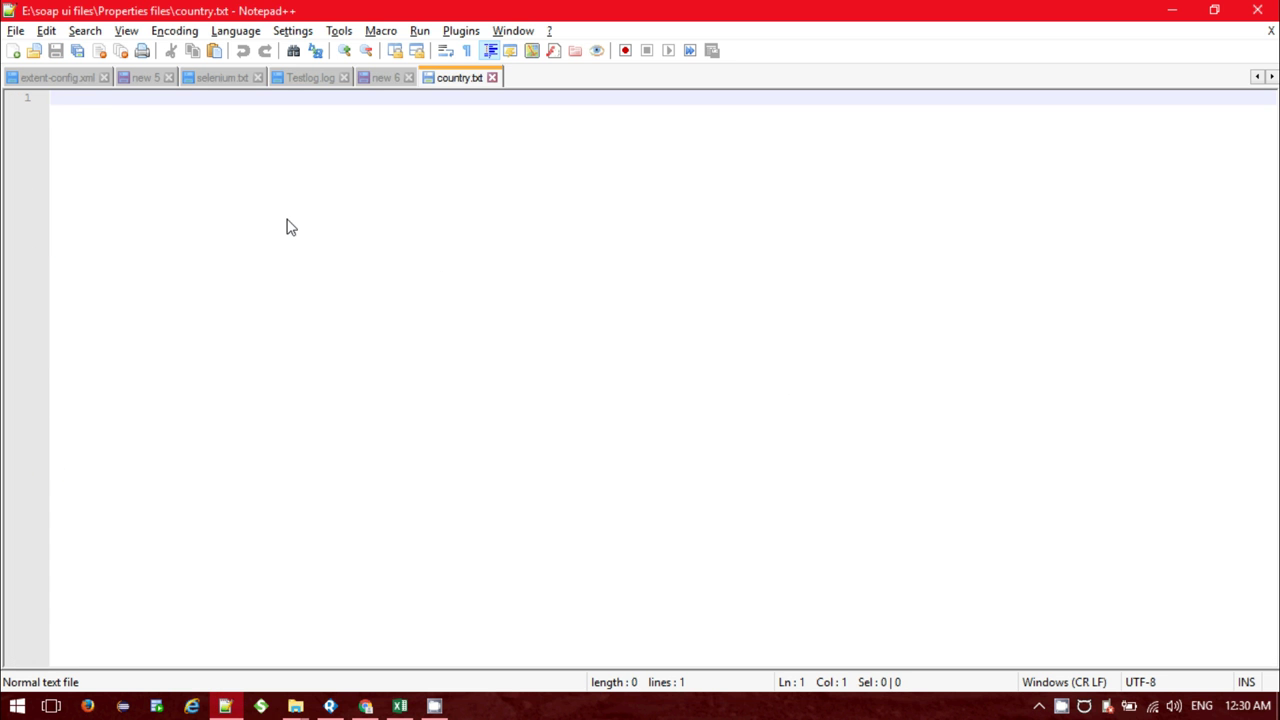
Fill country.txt with England, Spain, Argentina, Brazil and Netherlands, one comma-separated entry per line, and save the file.
text(Brazil)
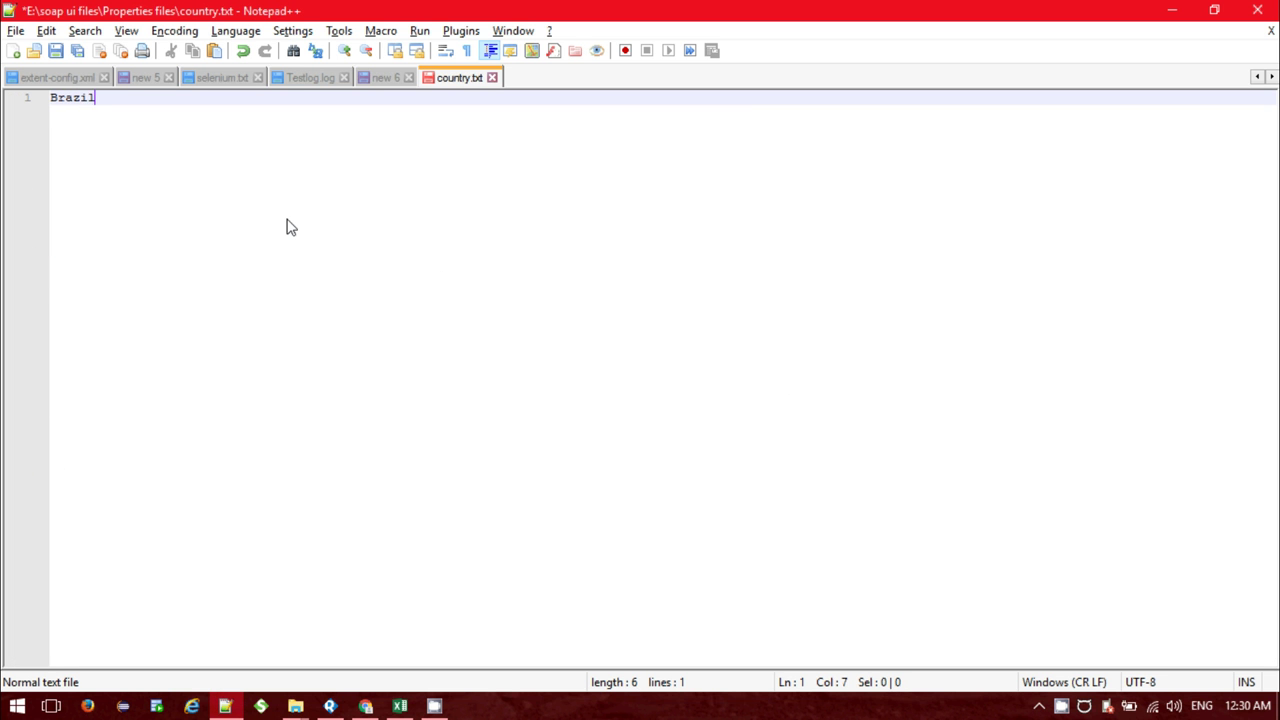
key(BackSpace)
key(BackSpace)
key(BackSpace)
key(BackSpace)
key(BackSpace)
text(England,)
key(Return)
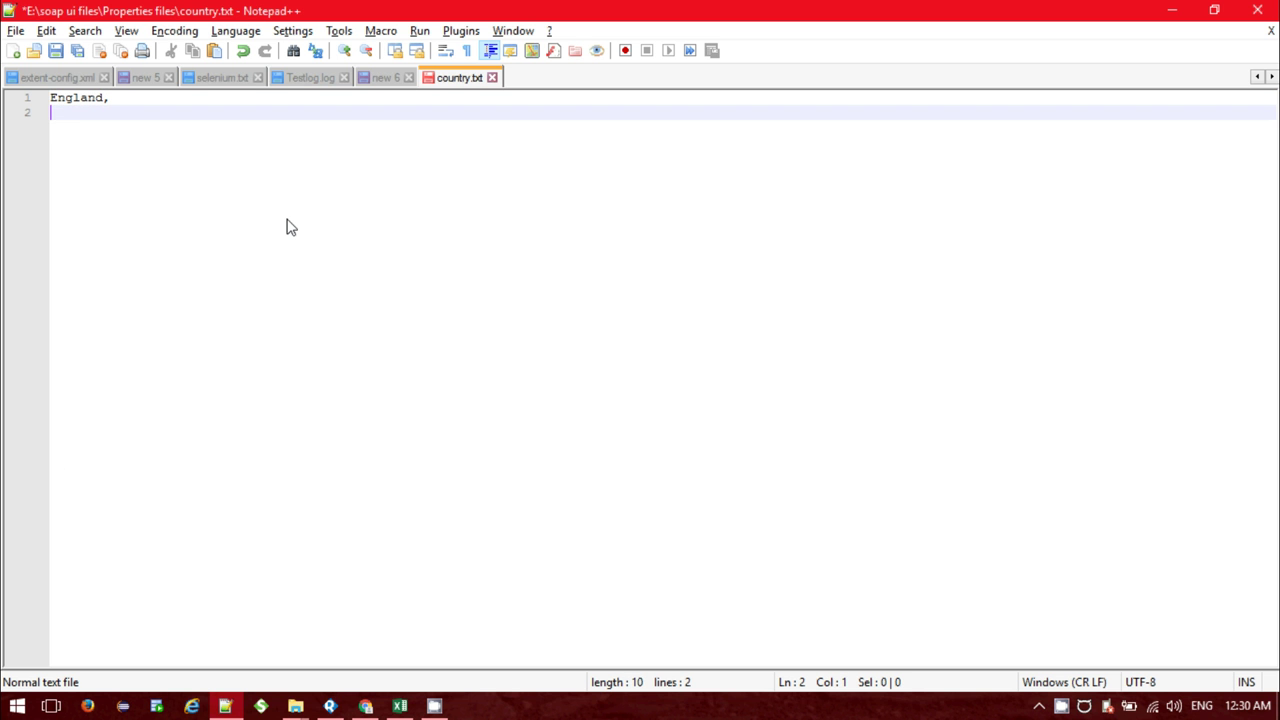
text(Spain,)
key(Return)
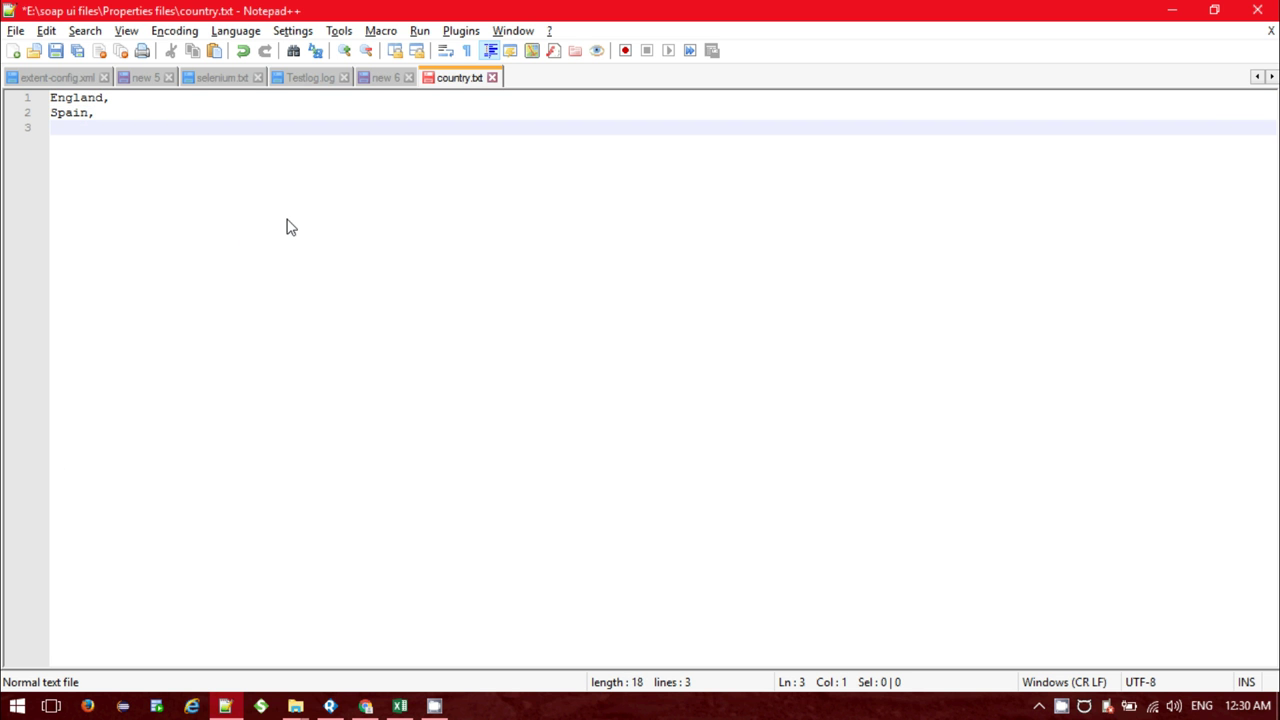
text(Argentina)
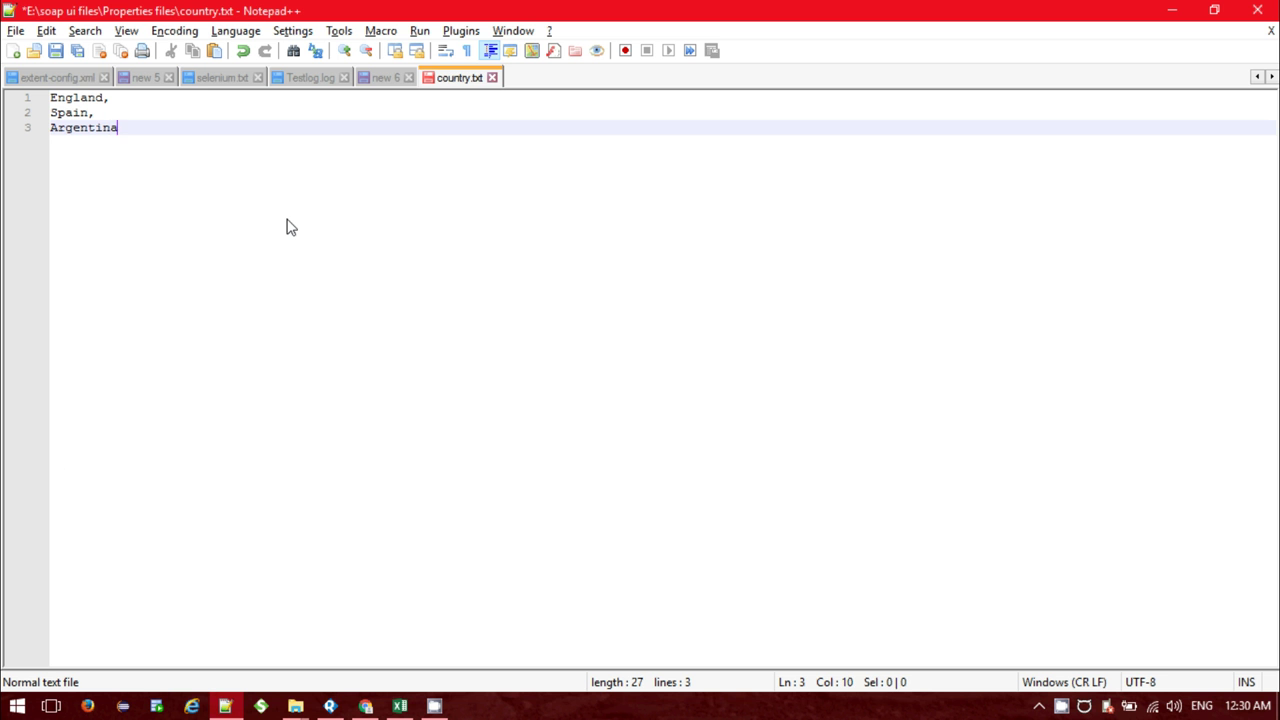
text(,)
key(Return)
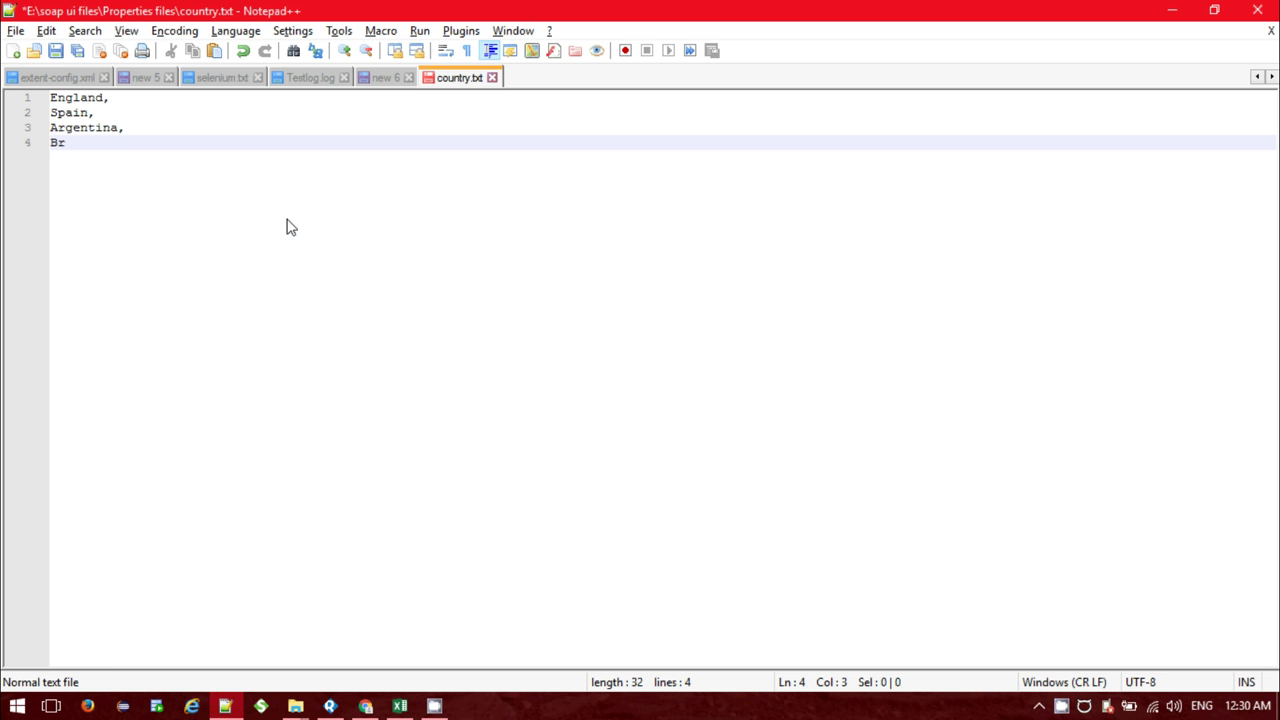
text(Brazil,)
key(Return)
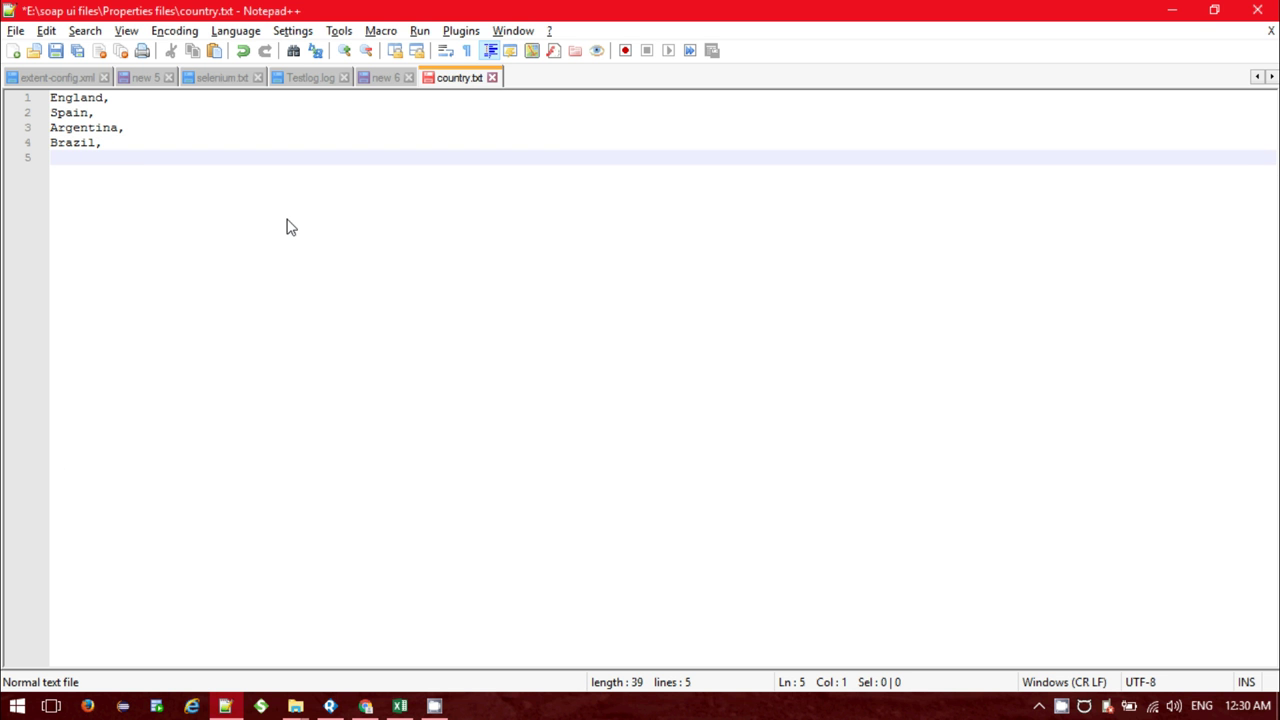
text(Netherlands)
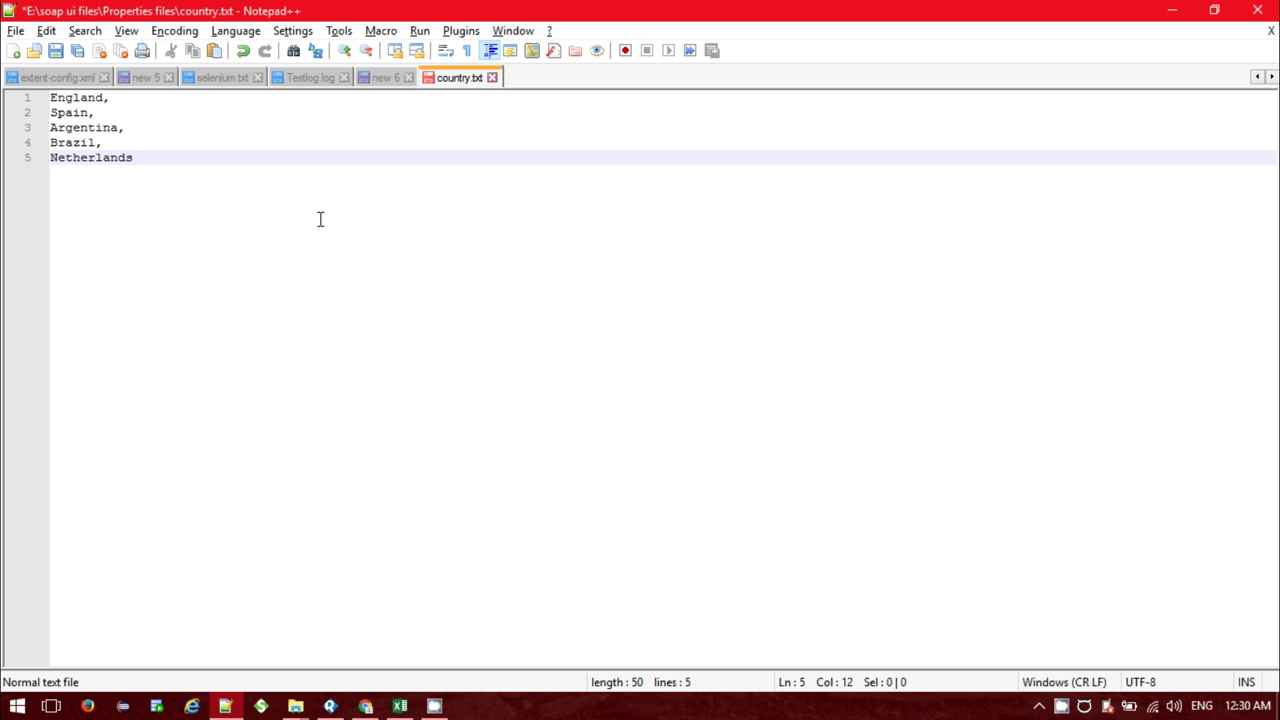
key(ctrl+s)
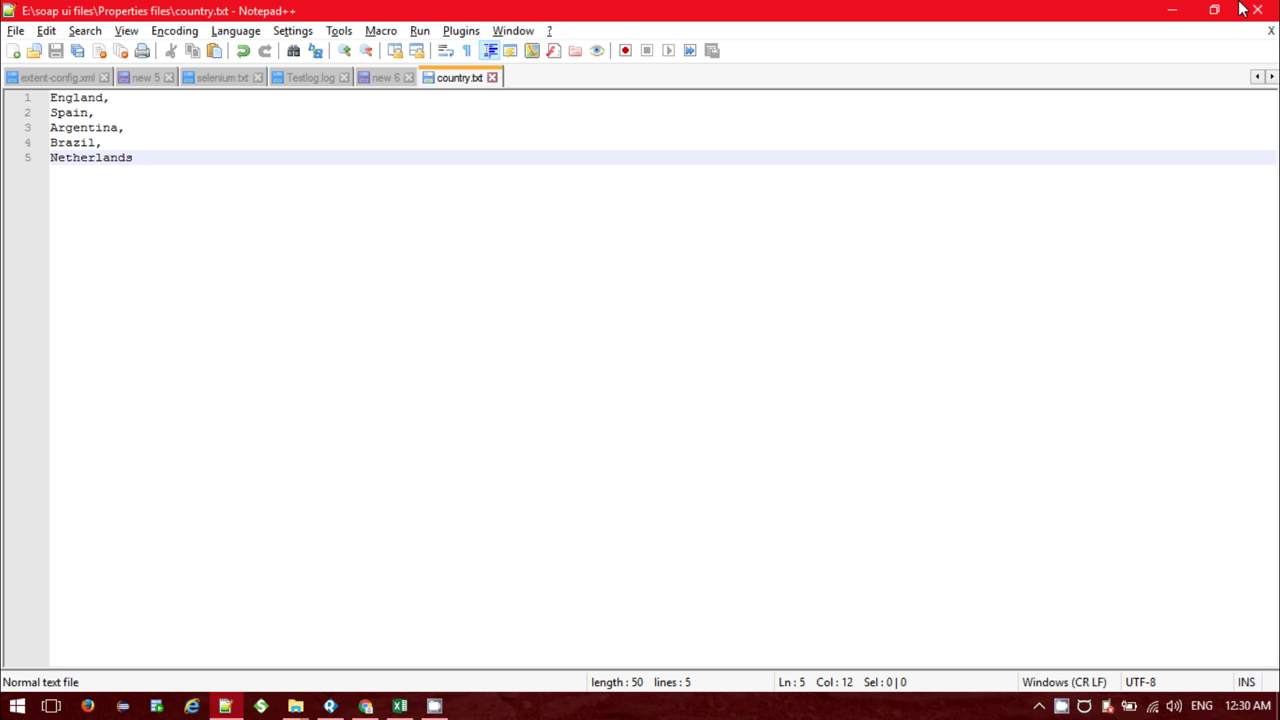
Switch back to Ready! API, select country.txt as the DataSource's file, and decline importing its properties.
click(1171, 12)
click(591, 243)
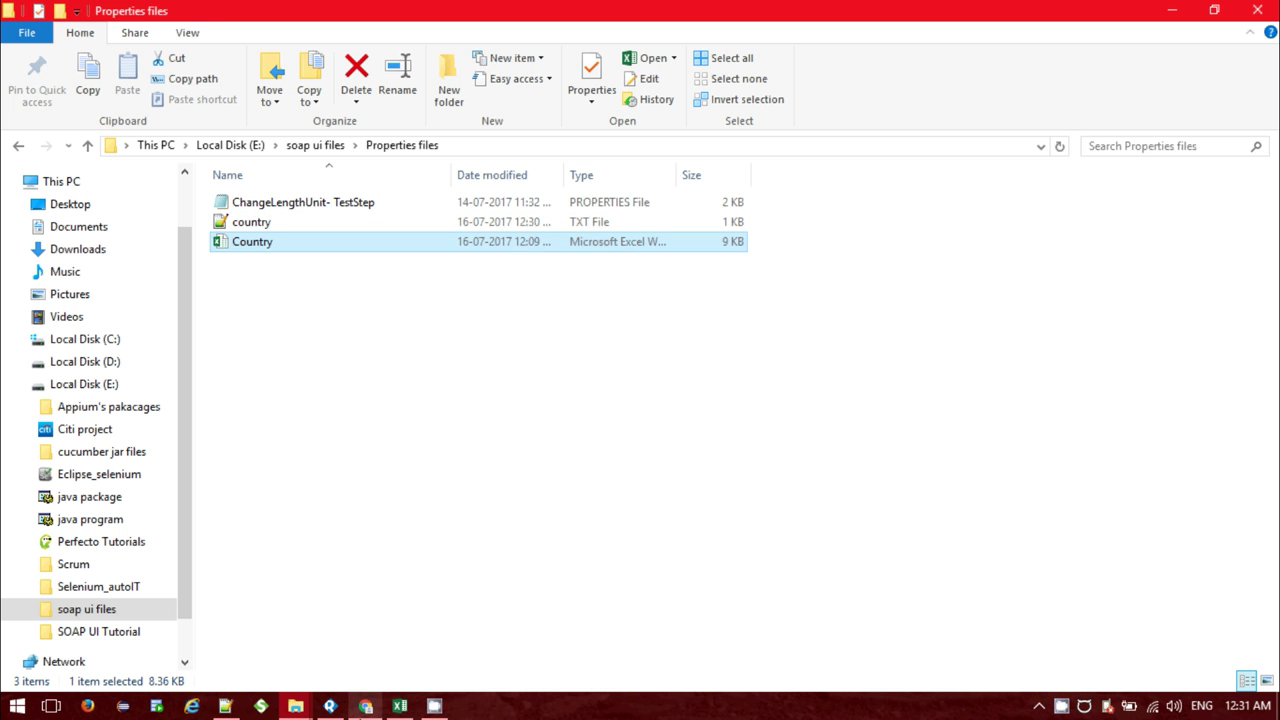
click(331, 705)
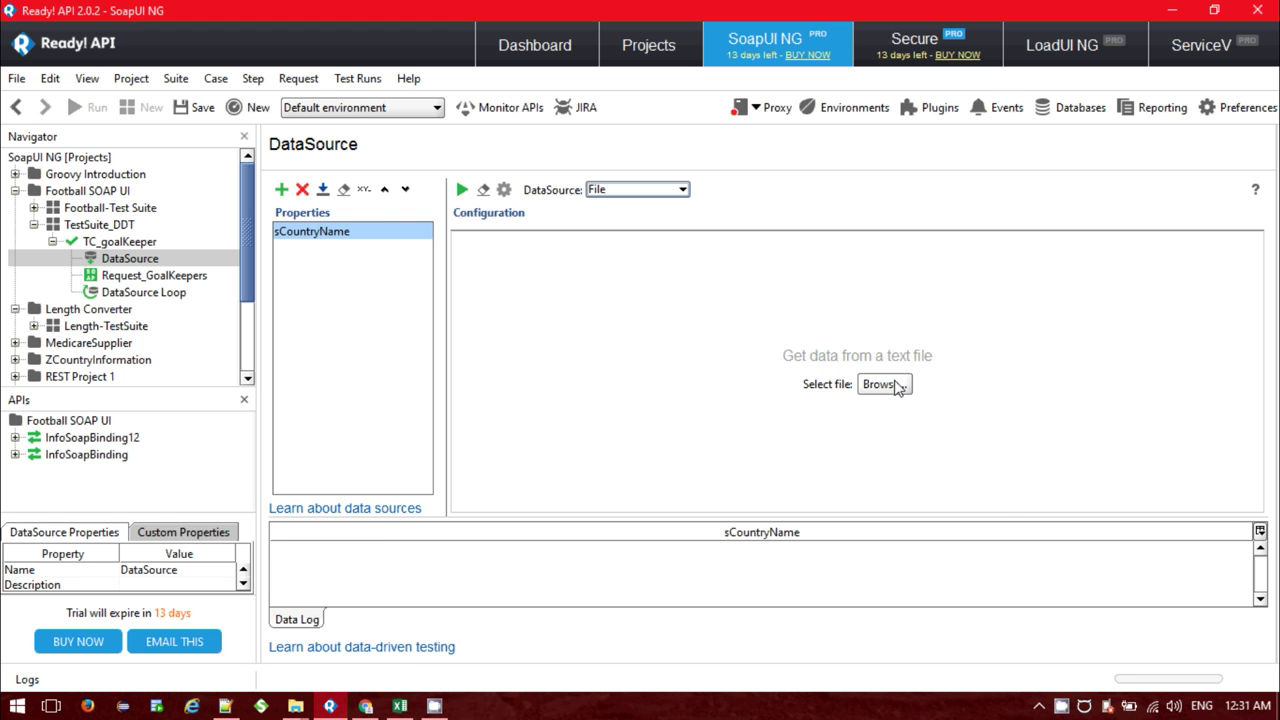
click(895, 385)
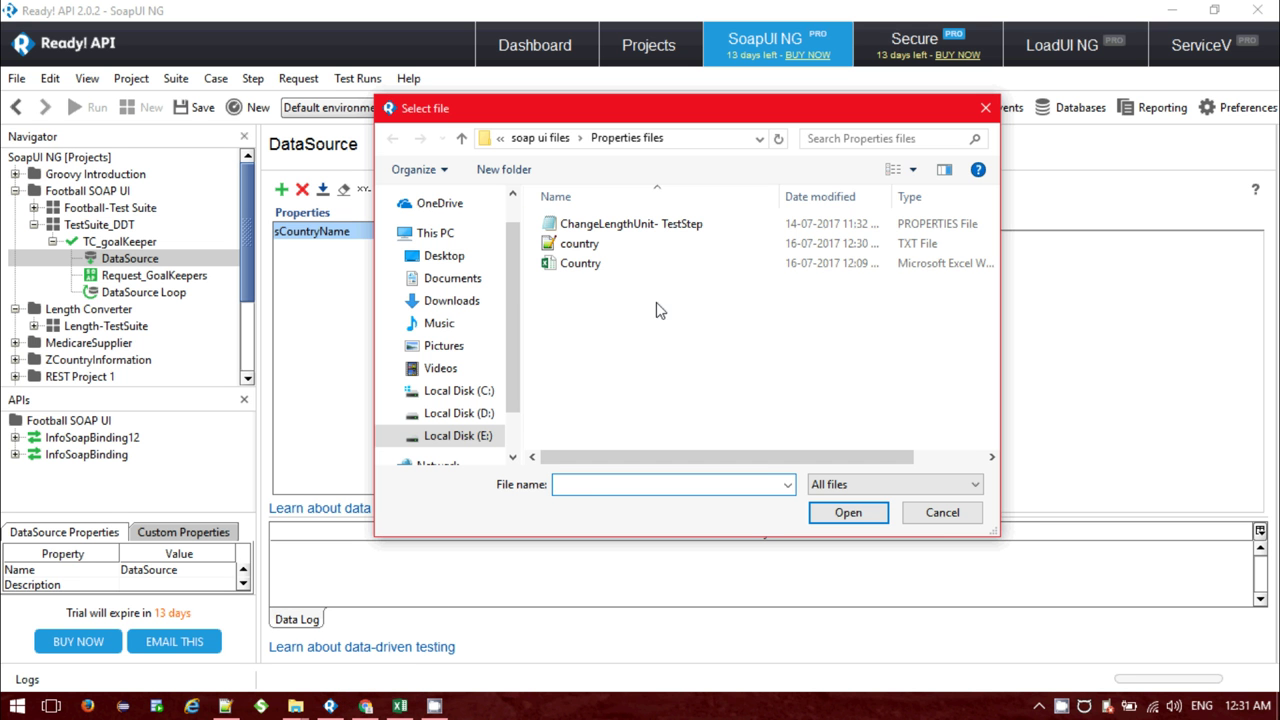
double_click(598, 244)
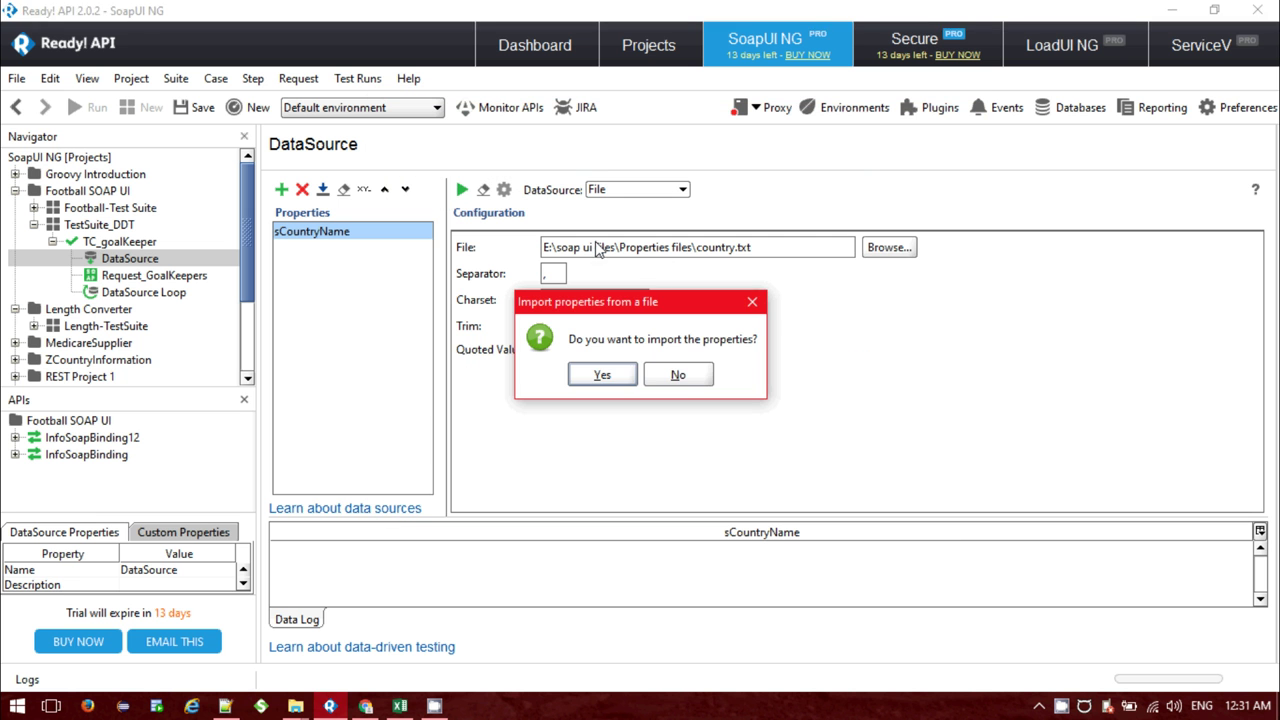
click(689, 375)
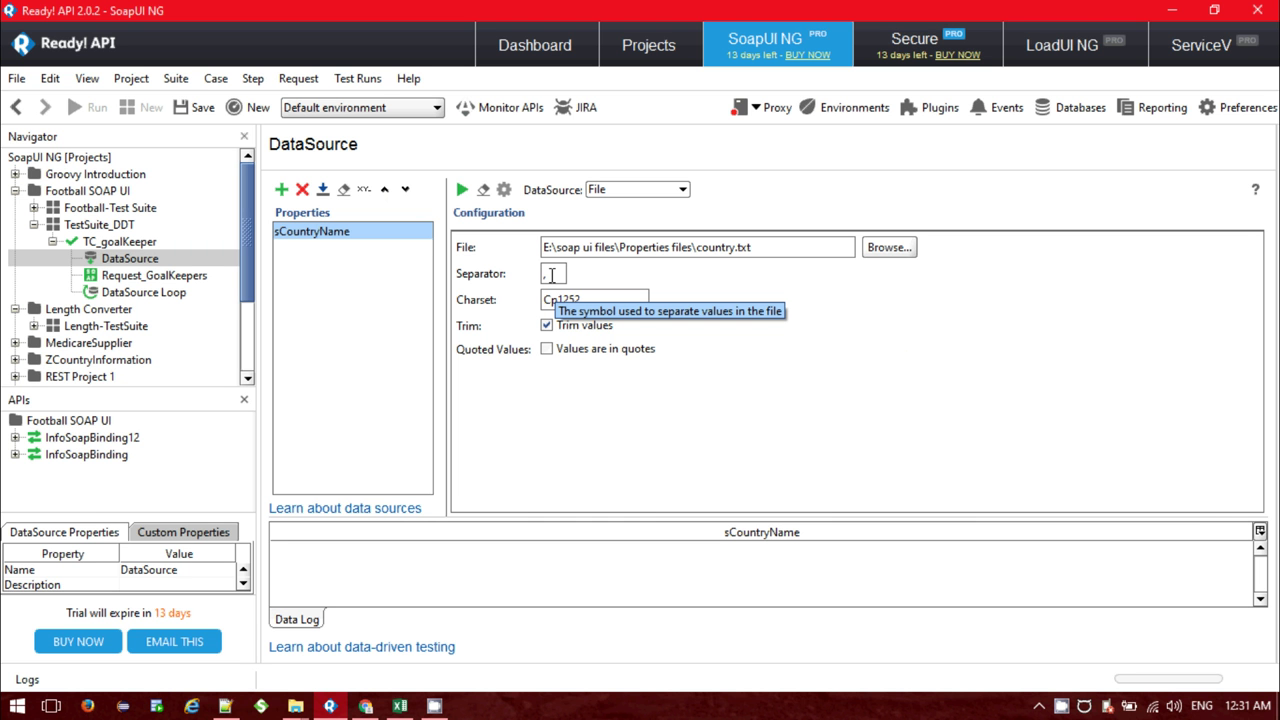
Set the DataSource file's value separator to a comma.
click(549, 274)
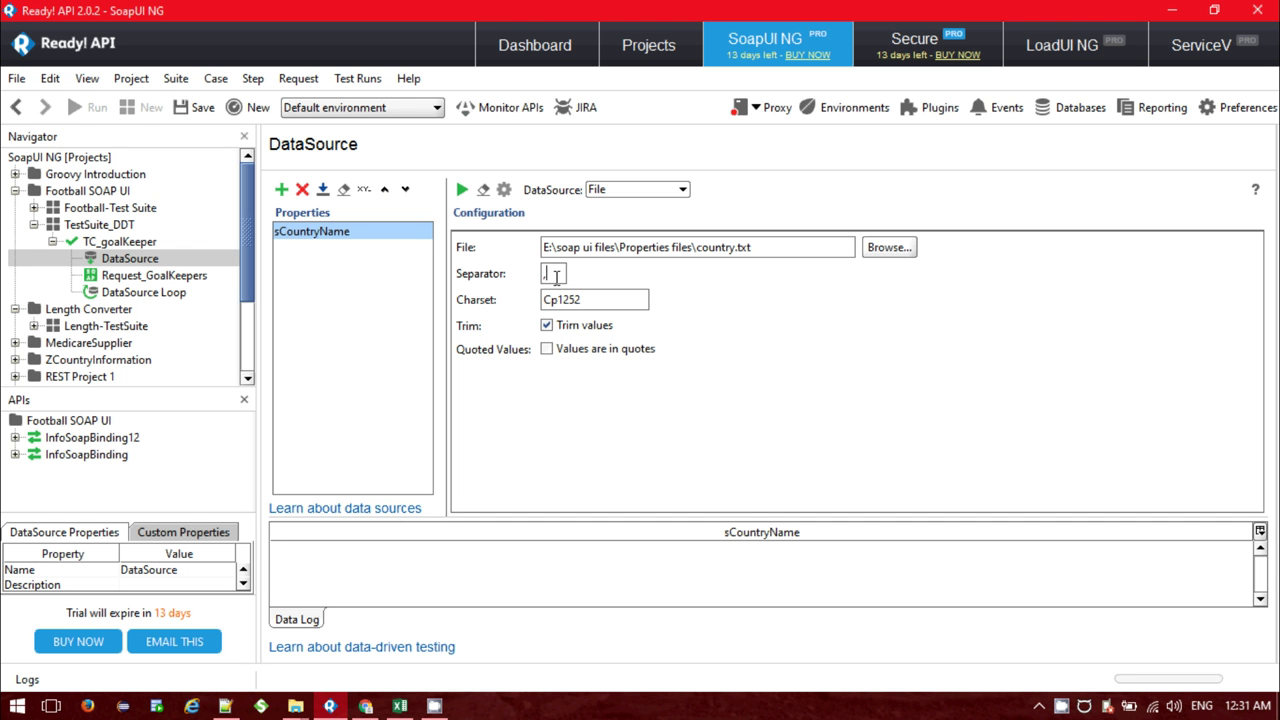
drag(543, 276, 559, 274)
key(BackSpace)
text(,)
drag(556, 276, 541, 275)
Test the data source with a maximum of 10 rows and compare the retrieved countries with country.txt in Notepad++.
click(462, 190)
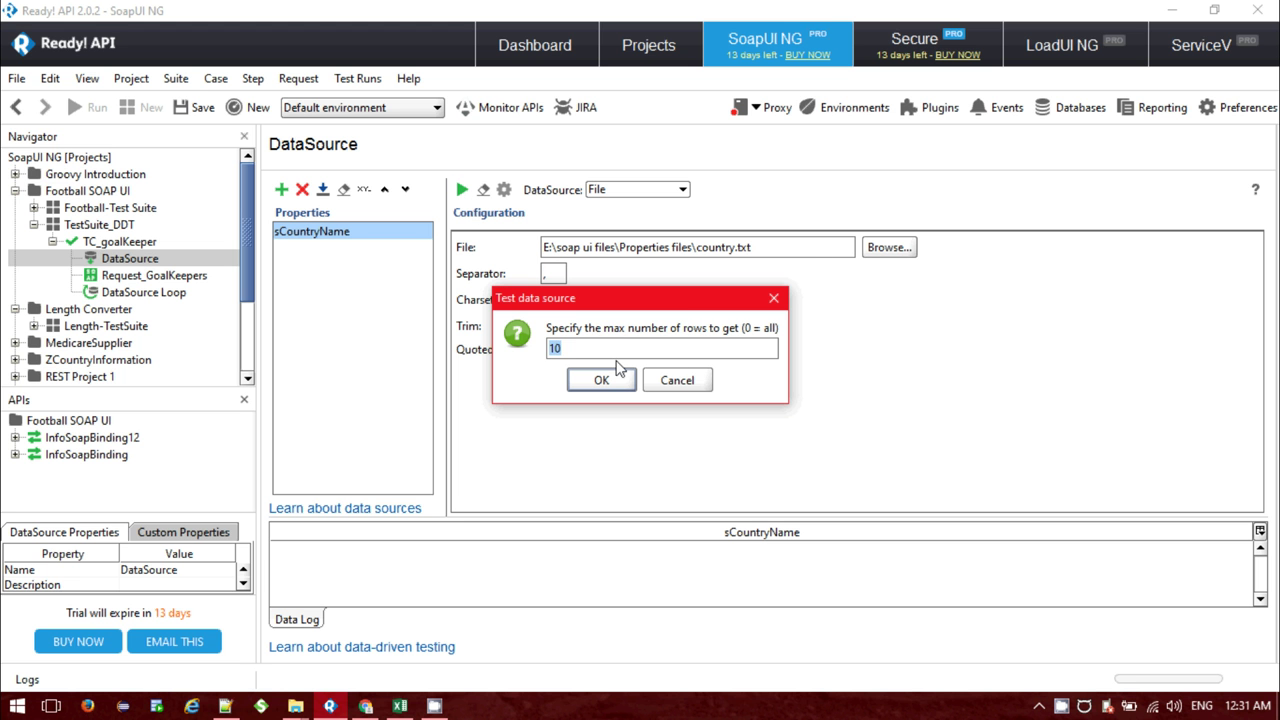
click(615, 378)
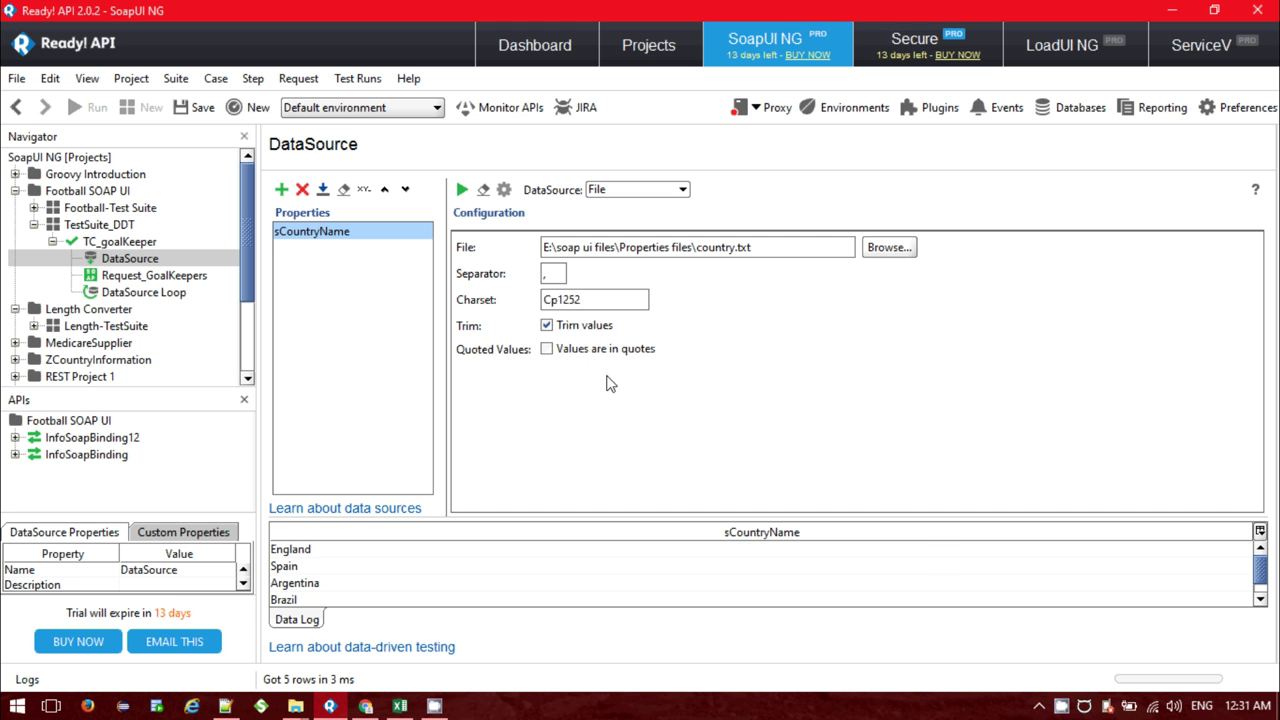
drag(883, 517, 862, 420)
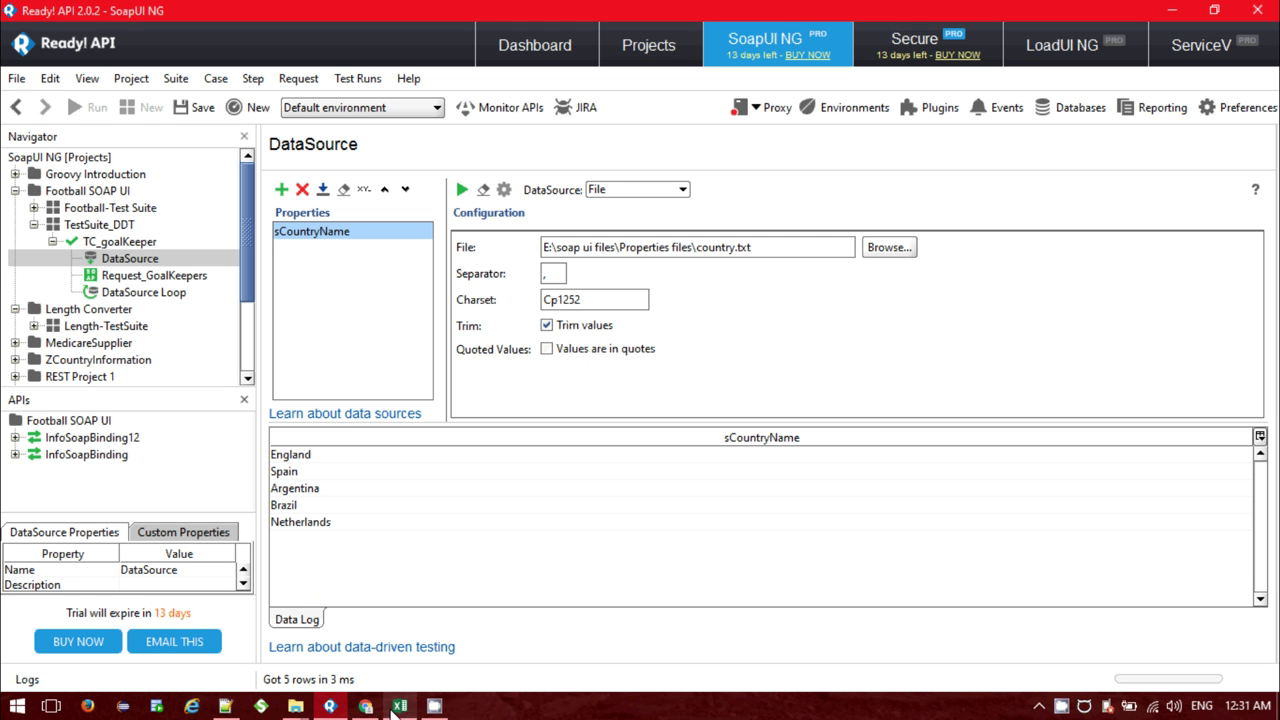
click(225, 706)
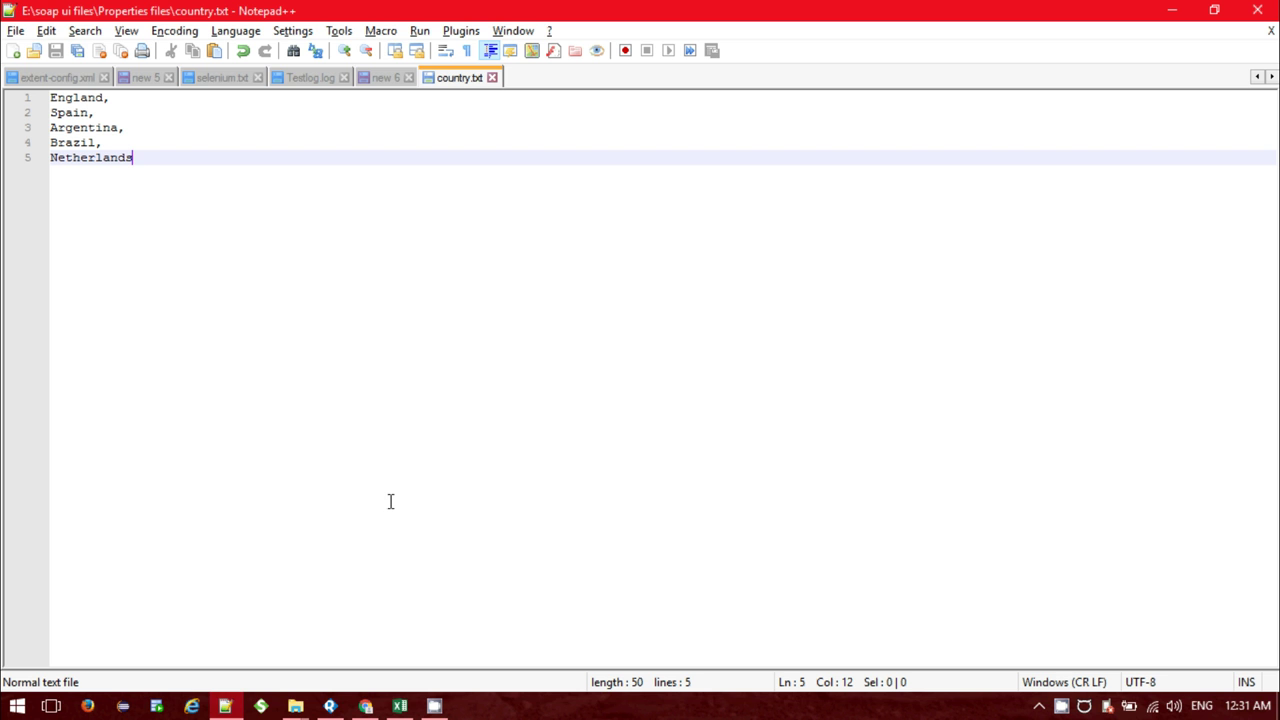
click(331, 706)
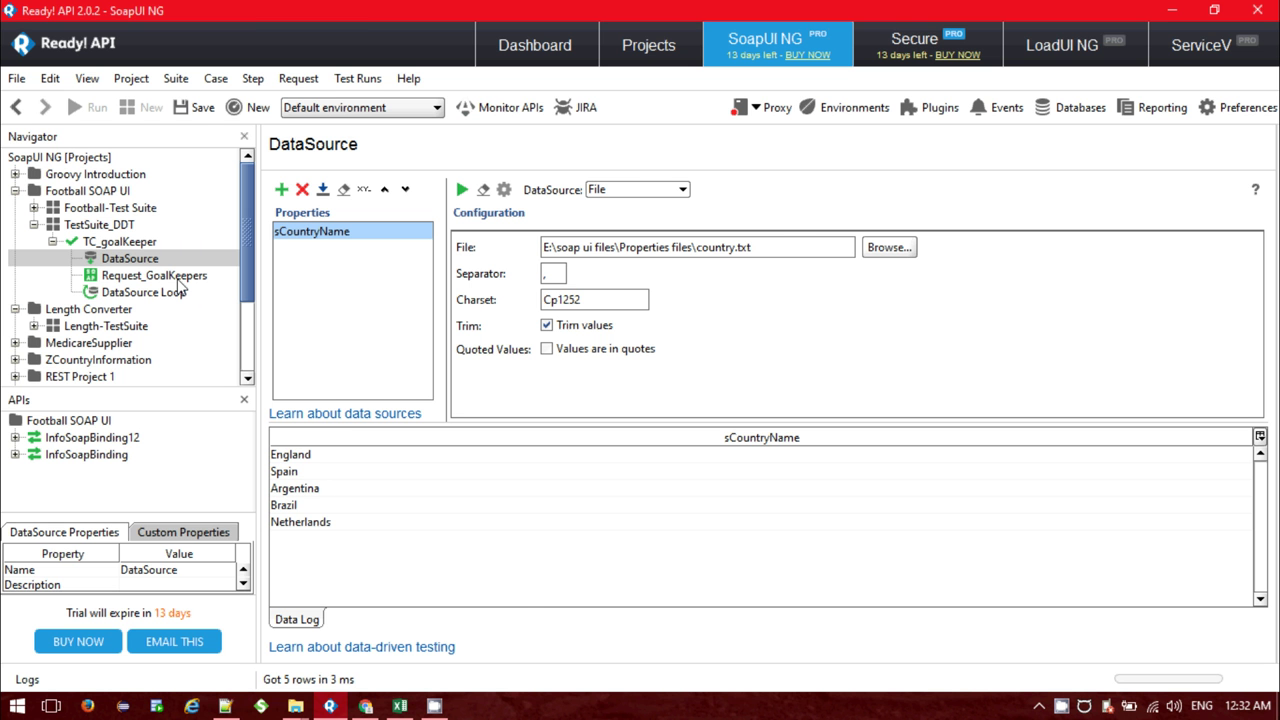
Check that the sCountryName element in Request_GoalKeepers references the DataSource's sCountryName property.
click(178, 280)
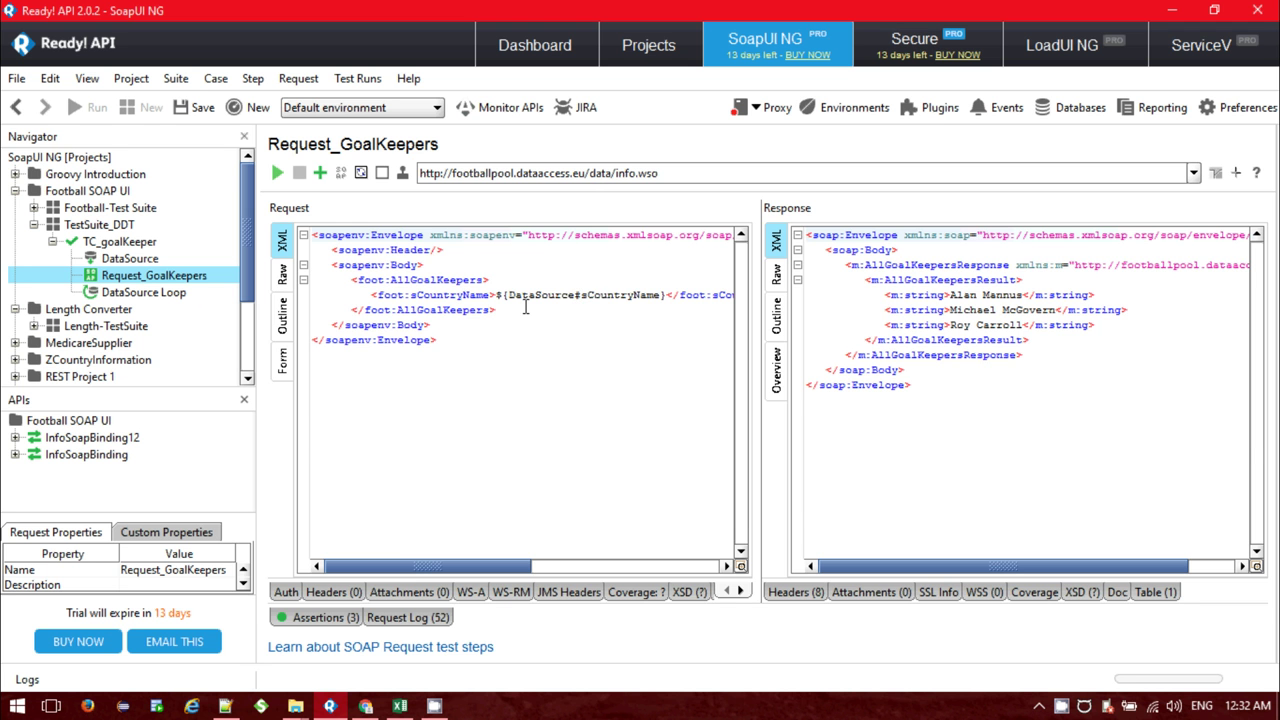
click(130, 259)
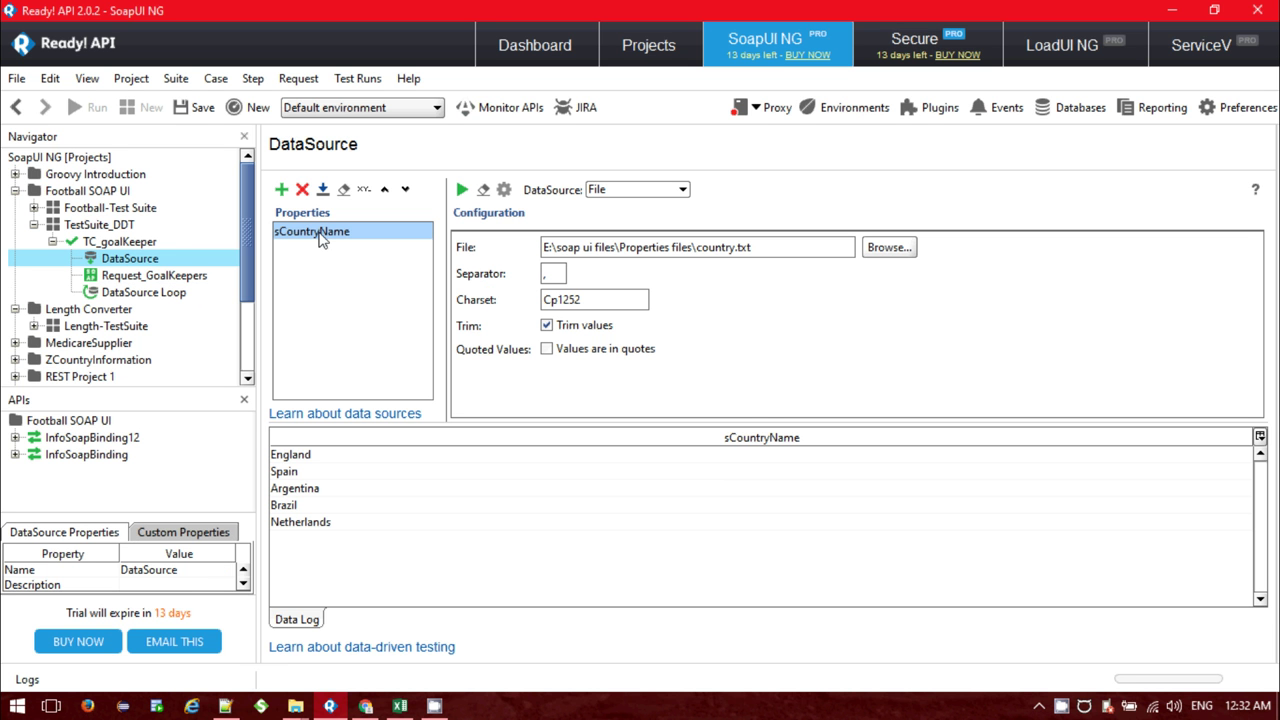
click(153, 277)
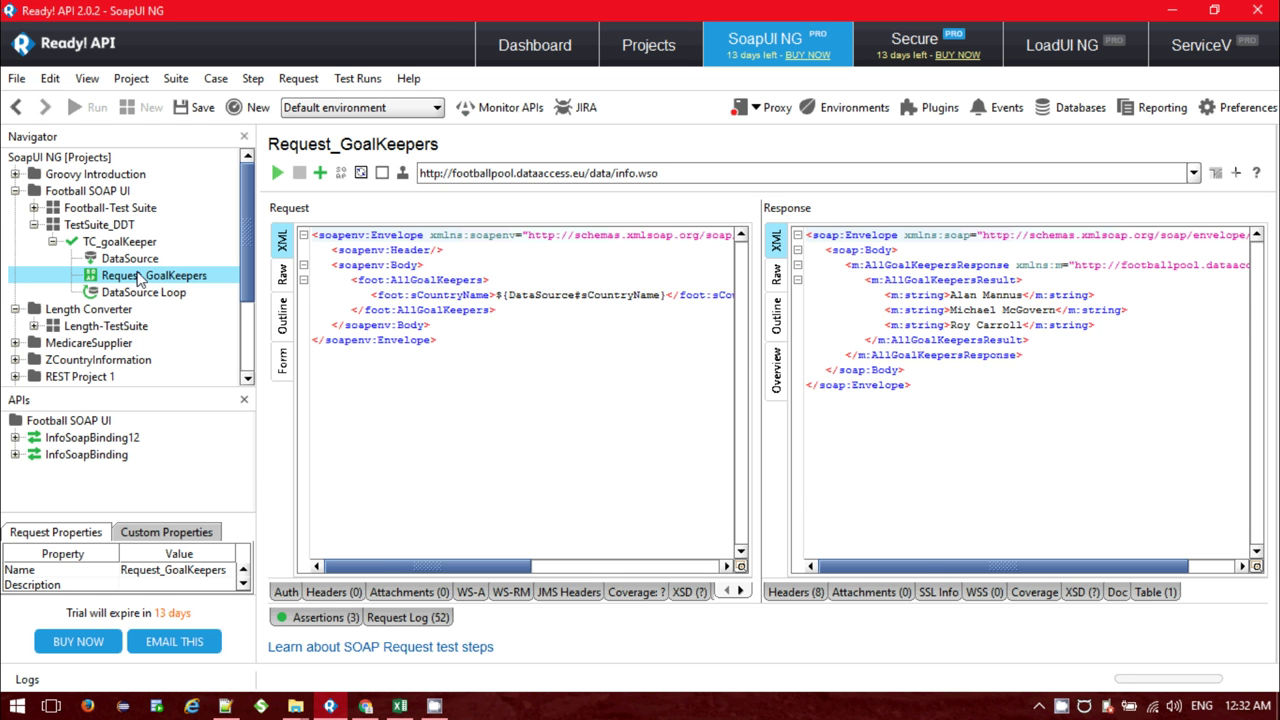
Run the TC_goalKeeper test case, consulting country.txt in Notepad++ while it executes.
click(117, 245)
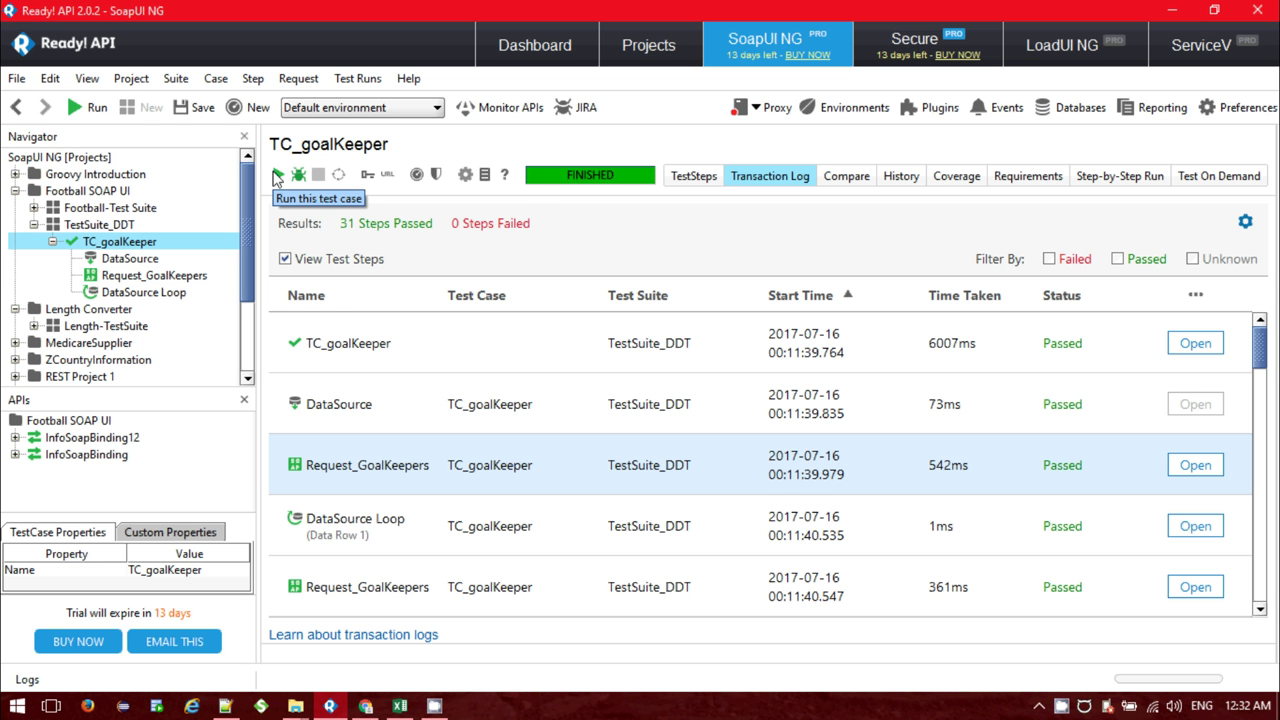
click(277, 176)
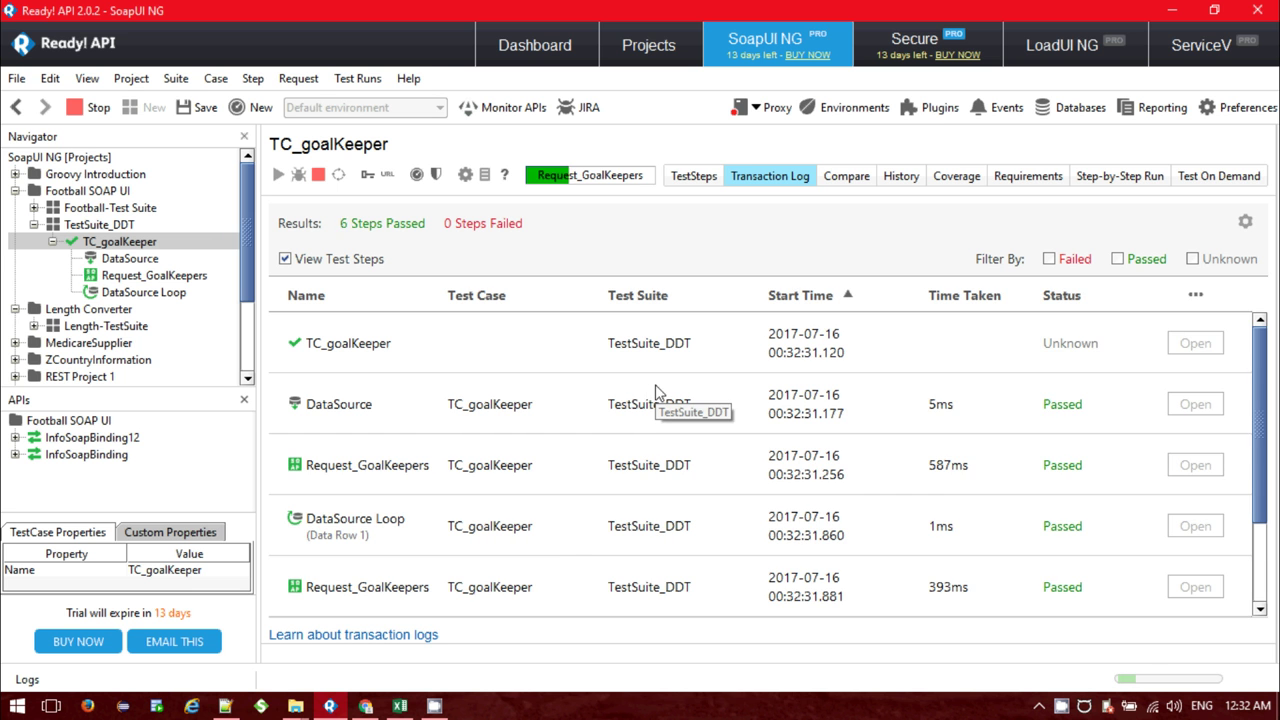
click(225, 706)
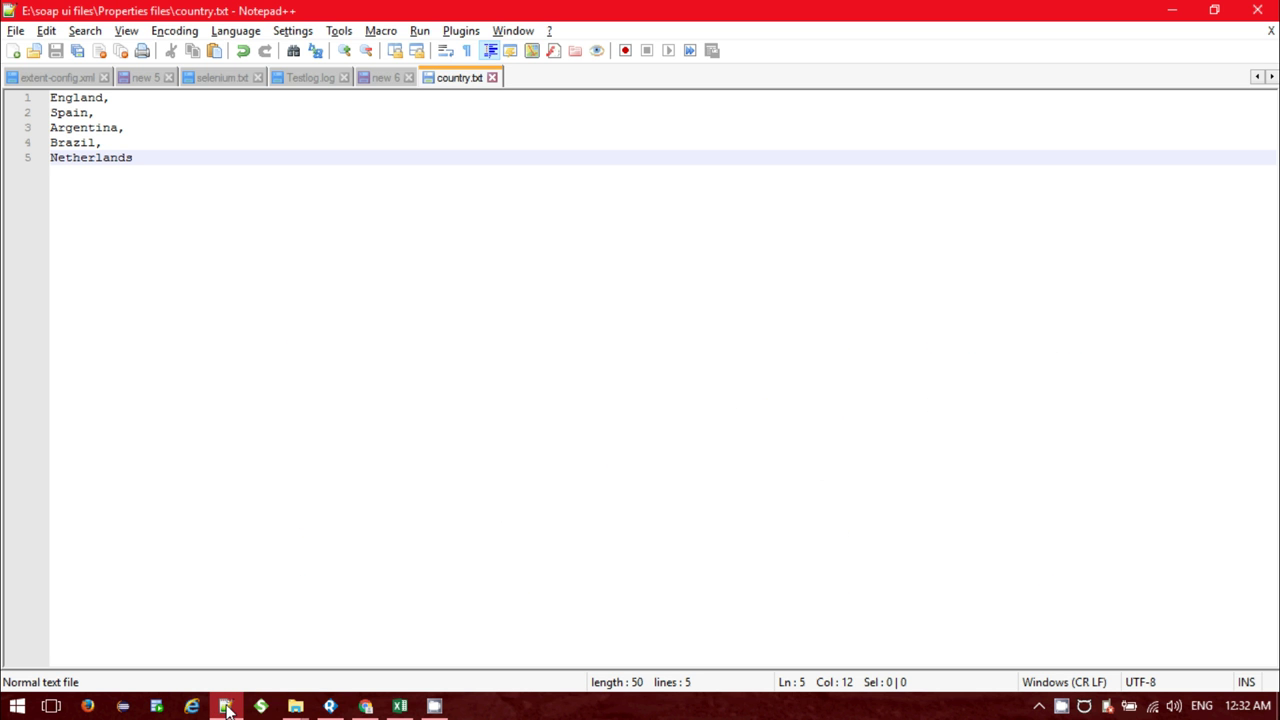
click(227, 707)
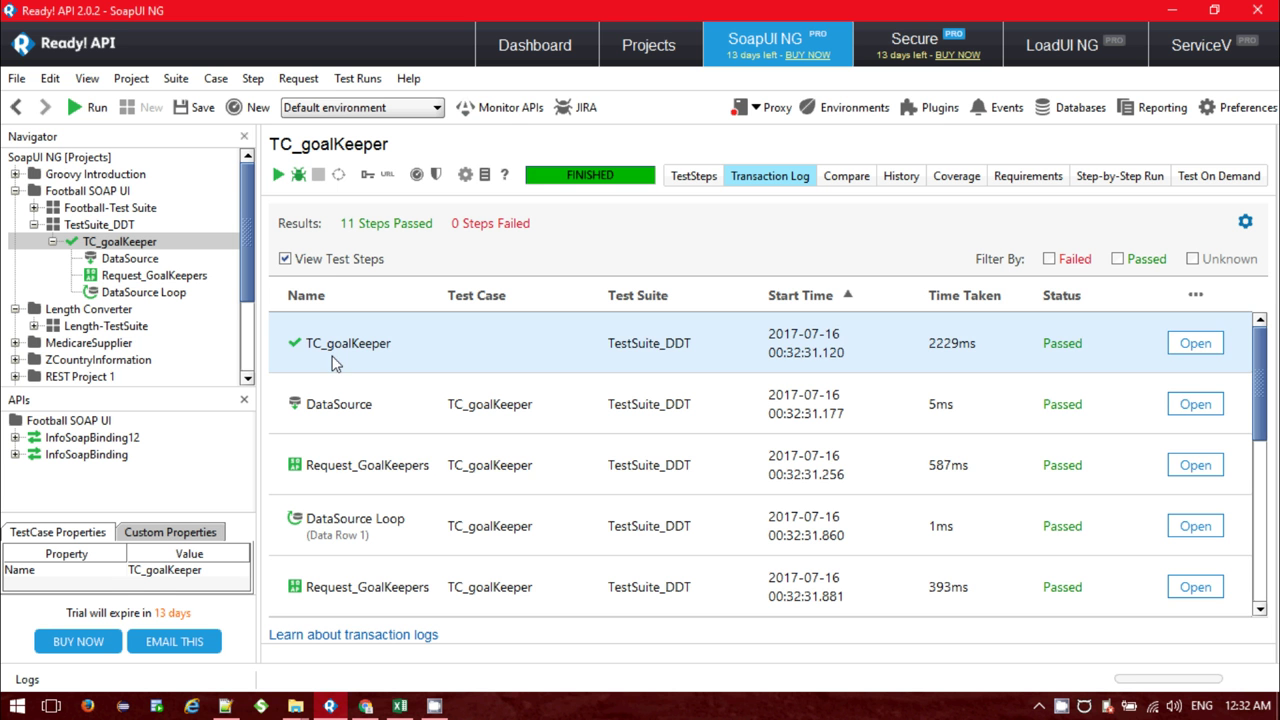
Examine the run's transaction log with test steps hidden, and again with them shown, down through the data rows.
click(285, 259)
click(329, 343)
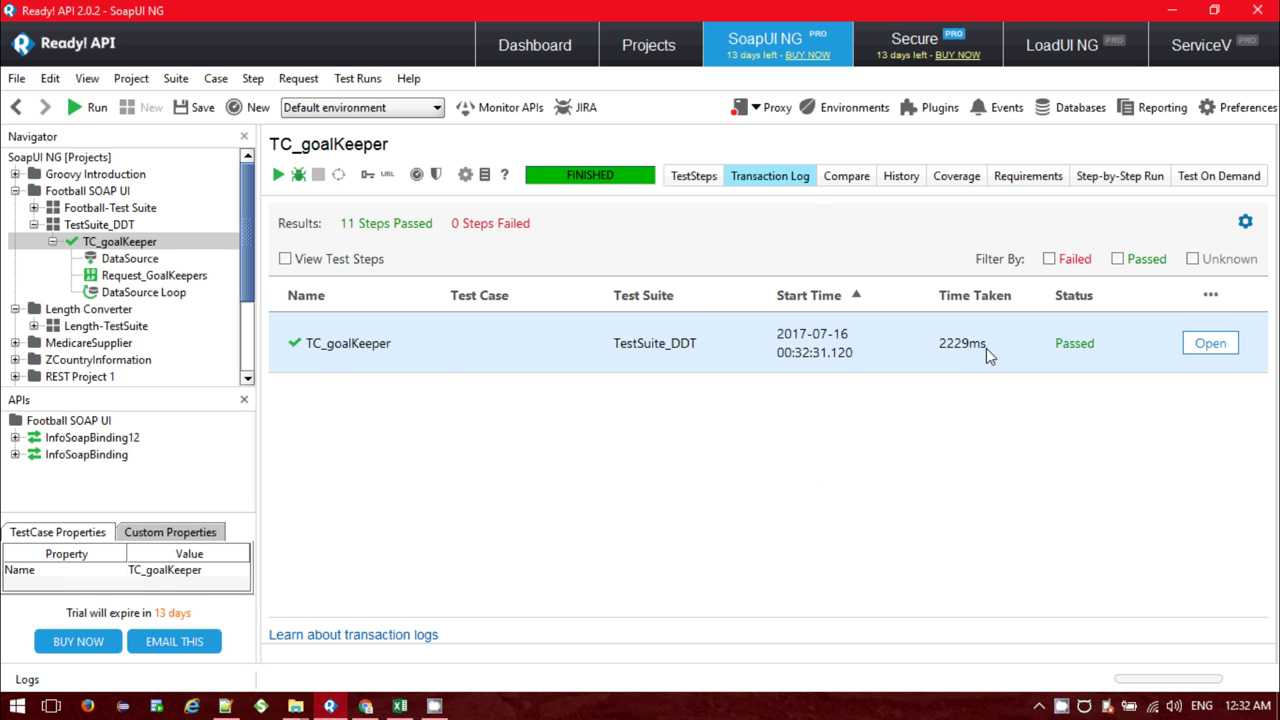
click(287, 259)
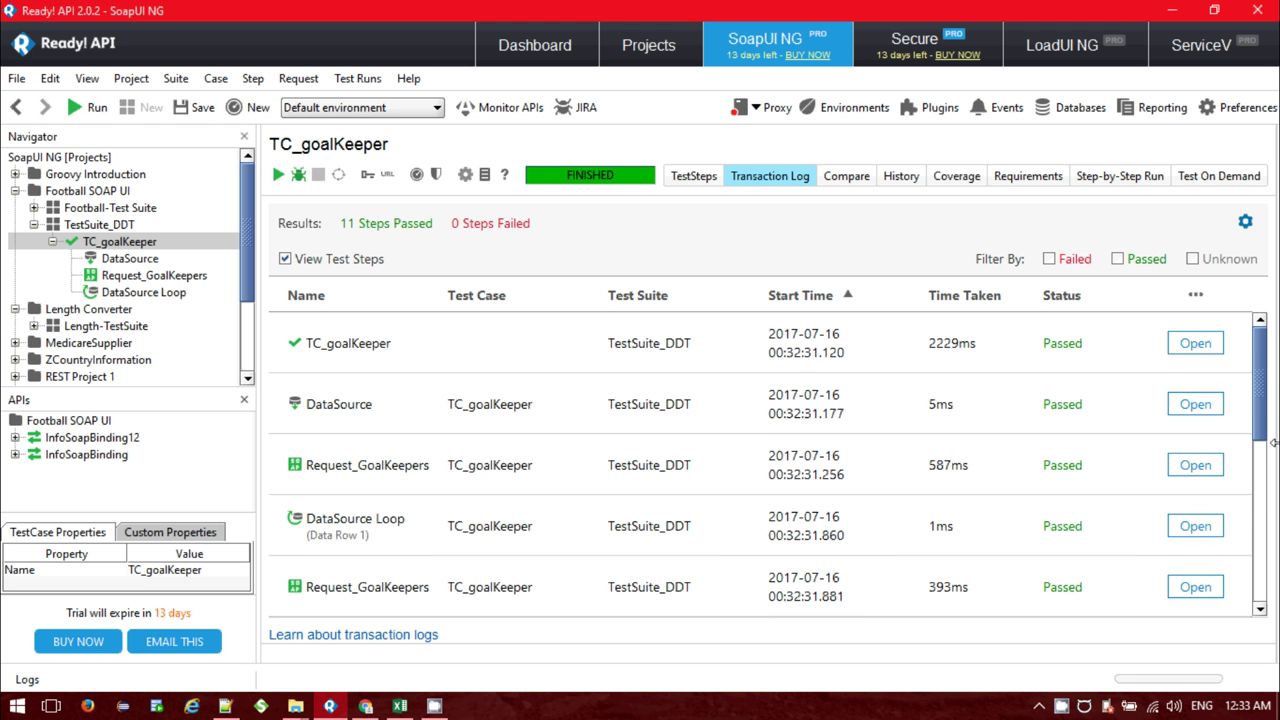
drag(1272, 443, 1270, 535)
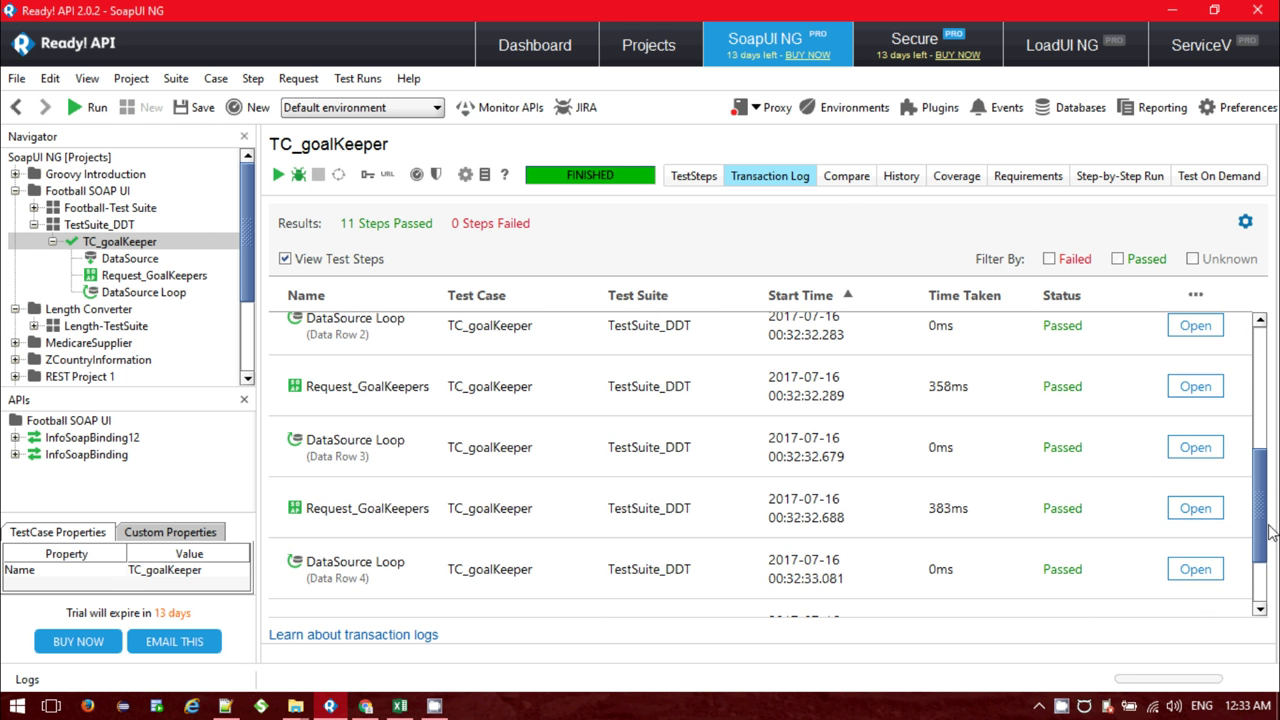
In the Compare log, check the Request_GoalKeepers entry just before Data Row 5 against country.txt, view its XML response, and return to the list.
click(845, 177)
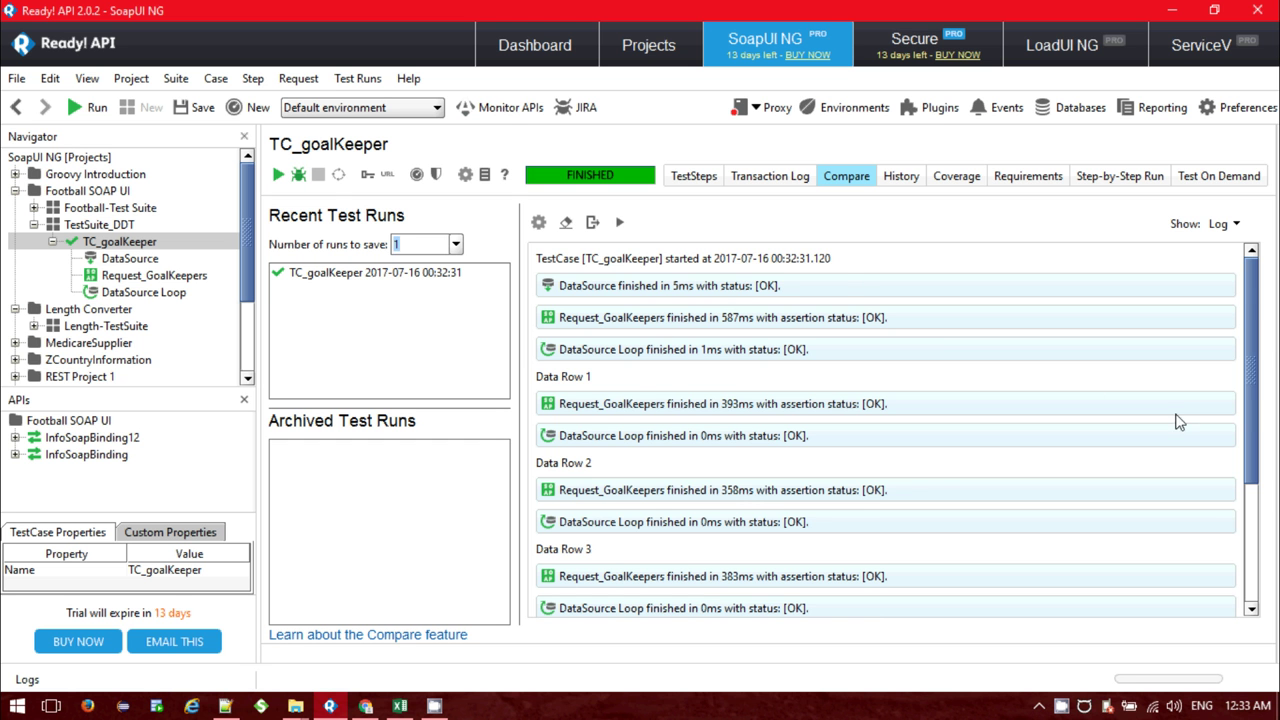
drag(1258, 356, 1273, 482)
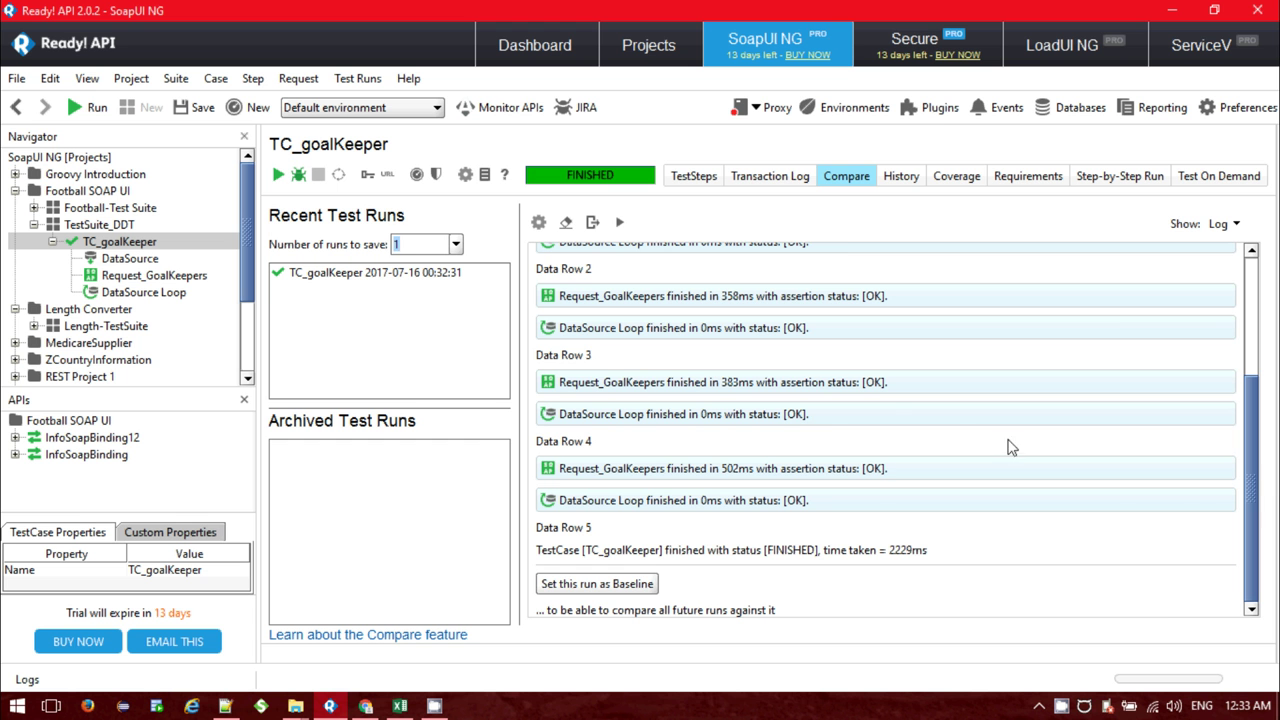
click(614, 469)
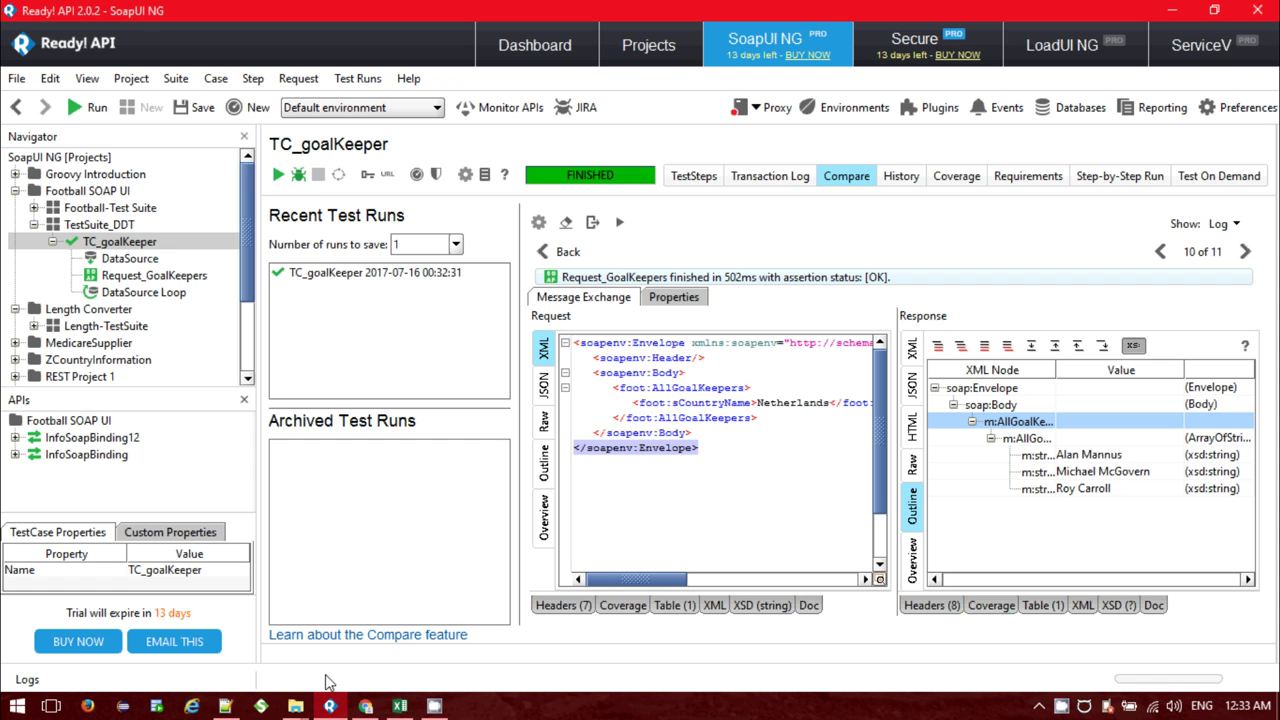
click(226, 706)
click(226, 706)
click(912, 350)
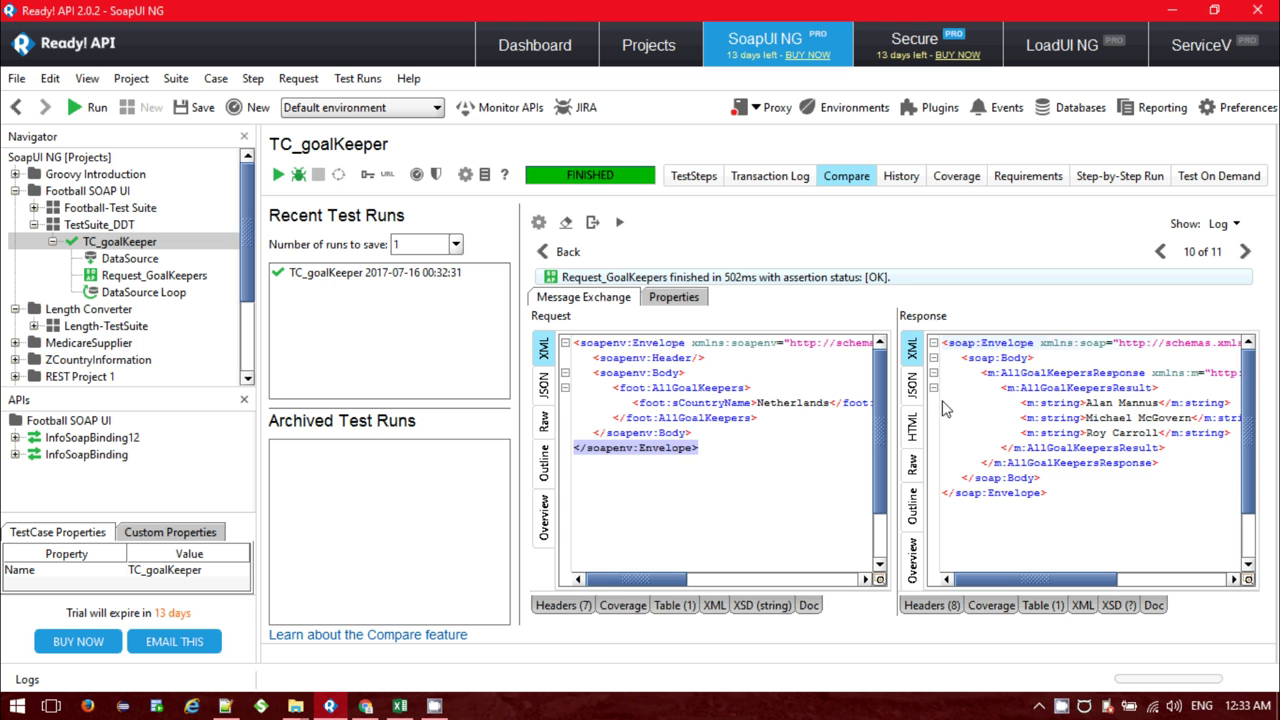
click(554, 262)
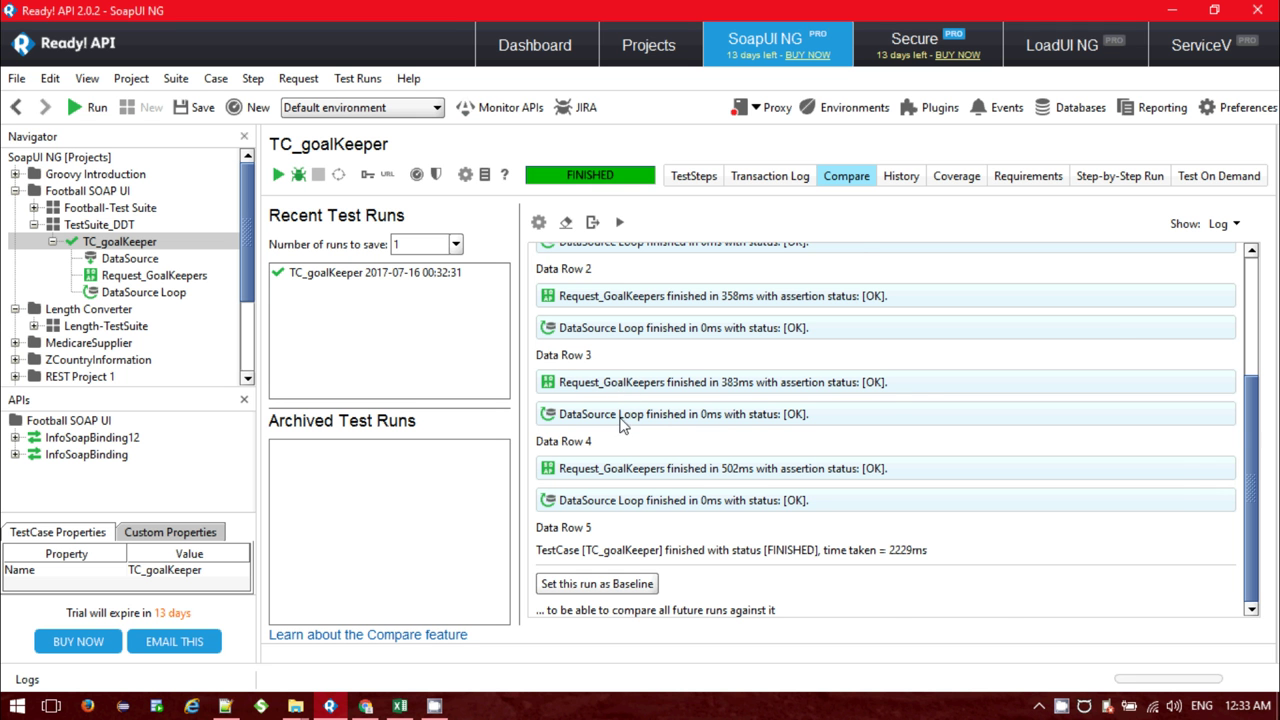
In the Compare log, check the Request_GoalKeepers entry just before Data Row 4 against country.txt in Notepad++, and return to the list.
click(612, 382)
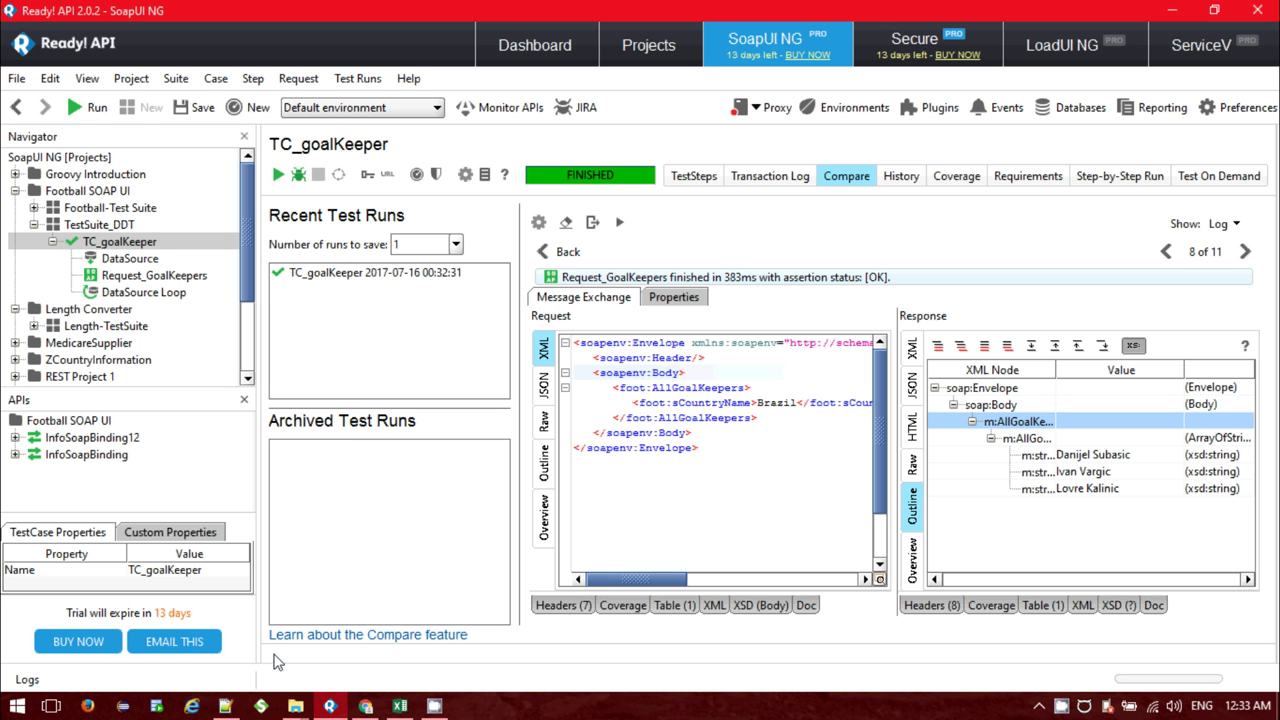
click(226, 706)
click(226, 706)
click(567, 253)
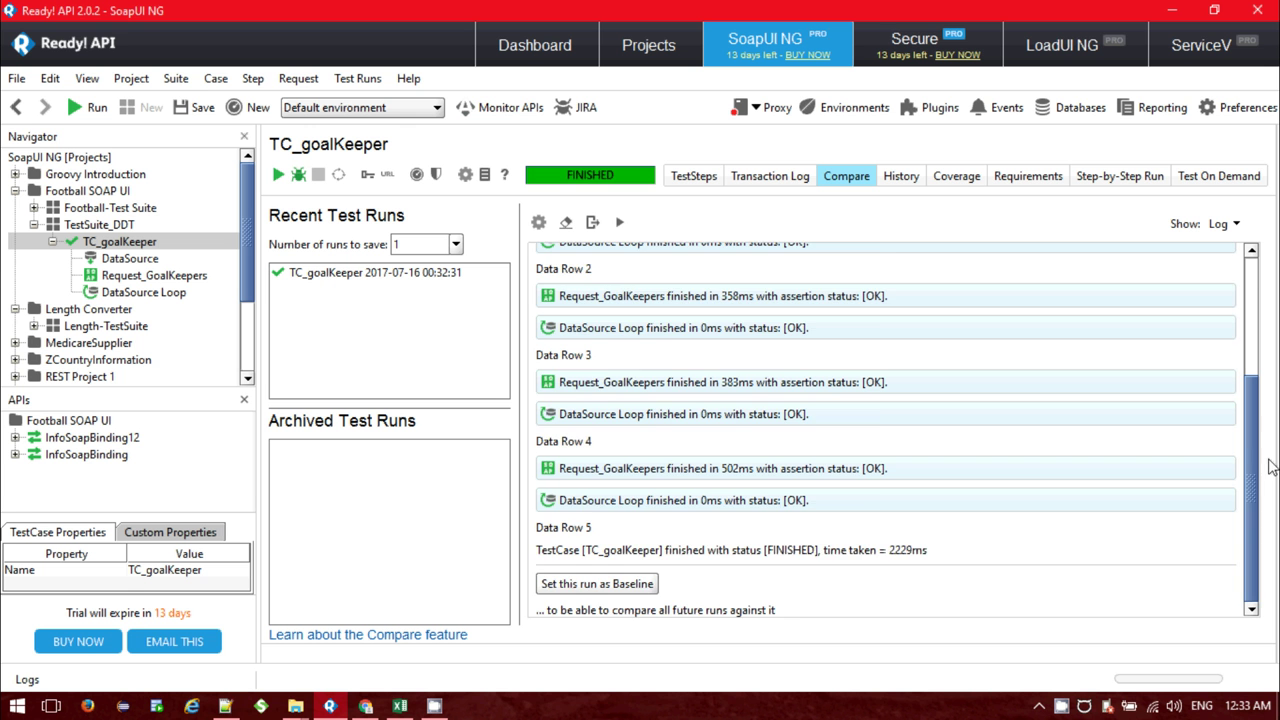
View the request and response of the first Request_GoalKeepers entry, located before Data Row 1 in the Compare log.
scroll(1255, 462, up, 4)
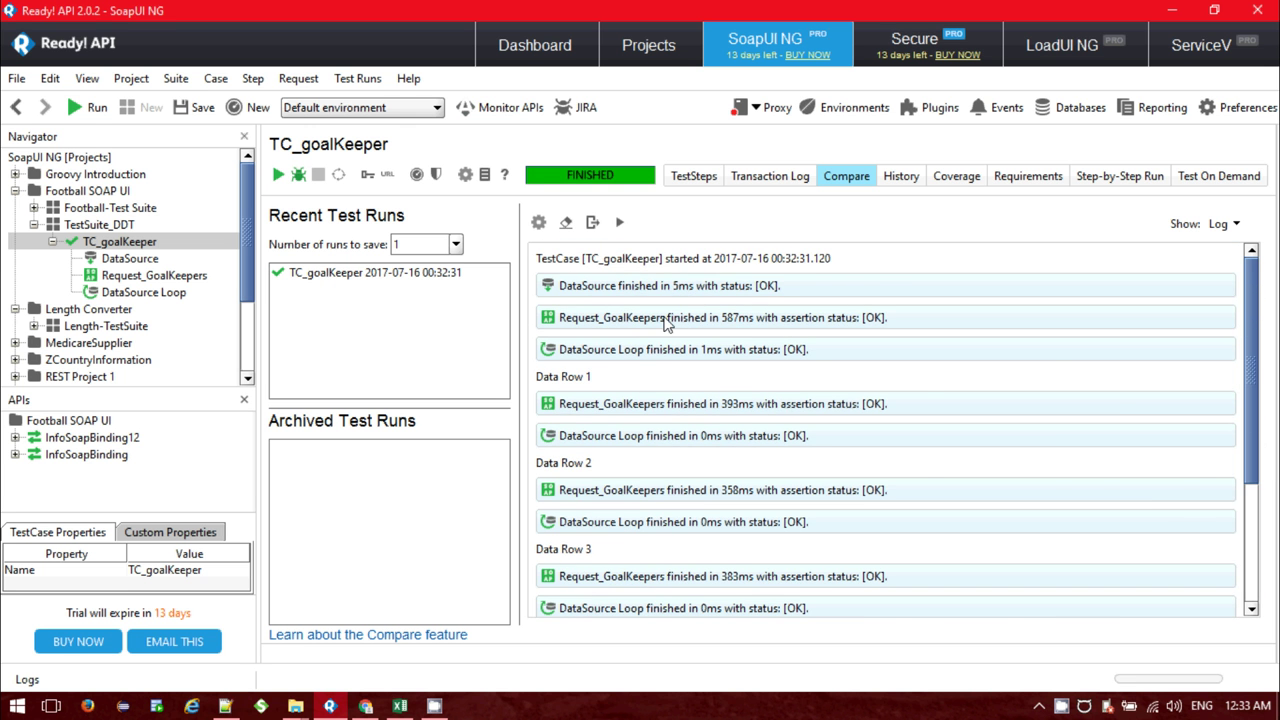
click(665, 320)
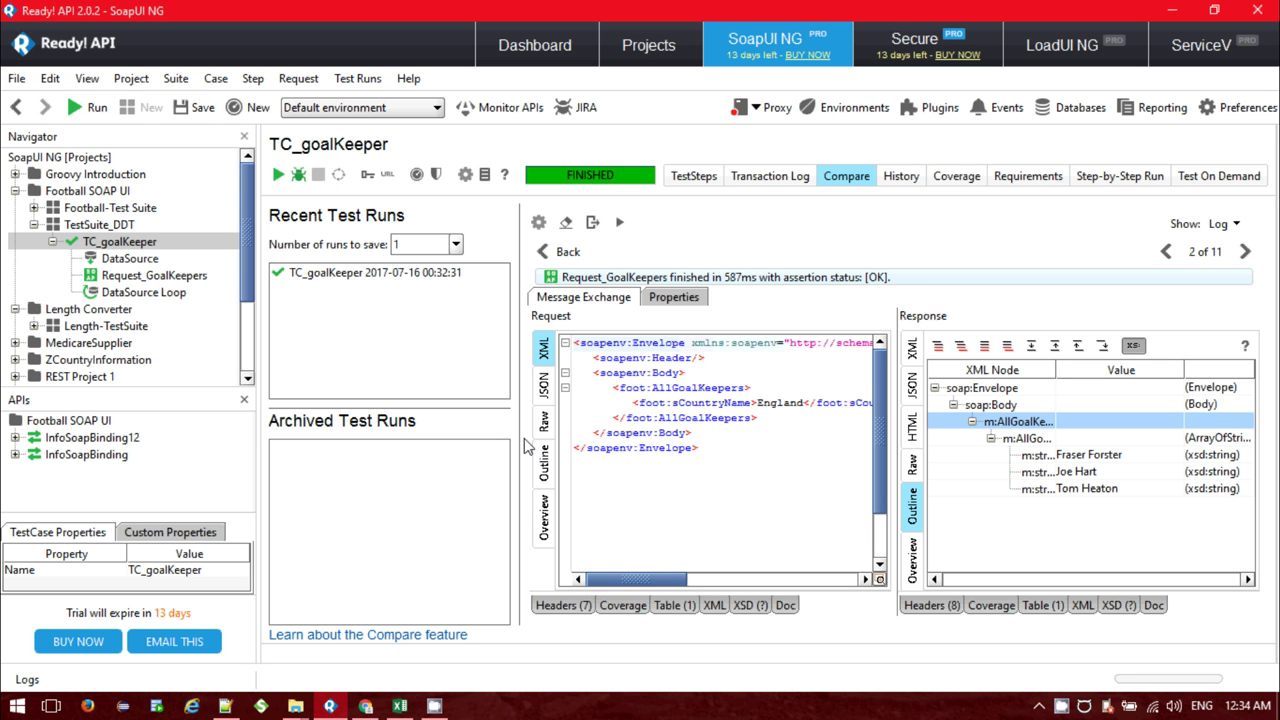
click(405, 312)
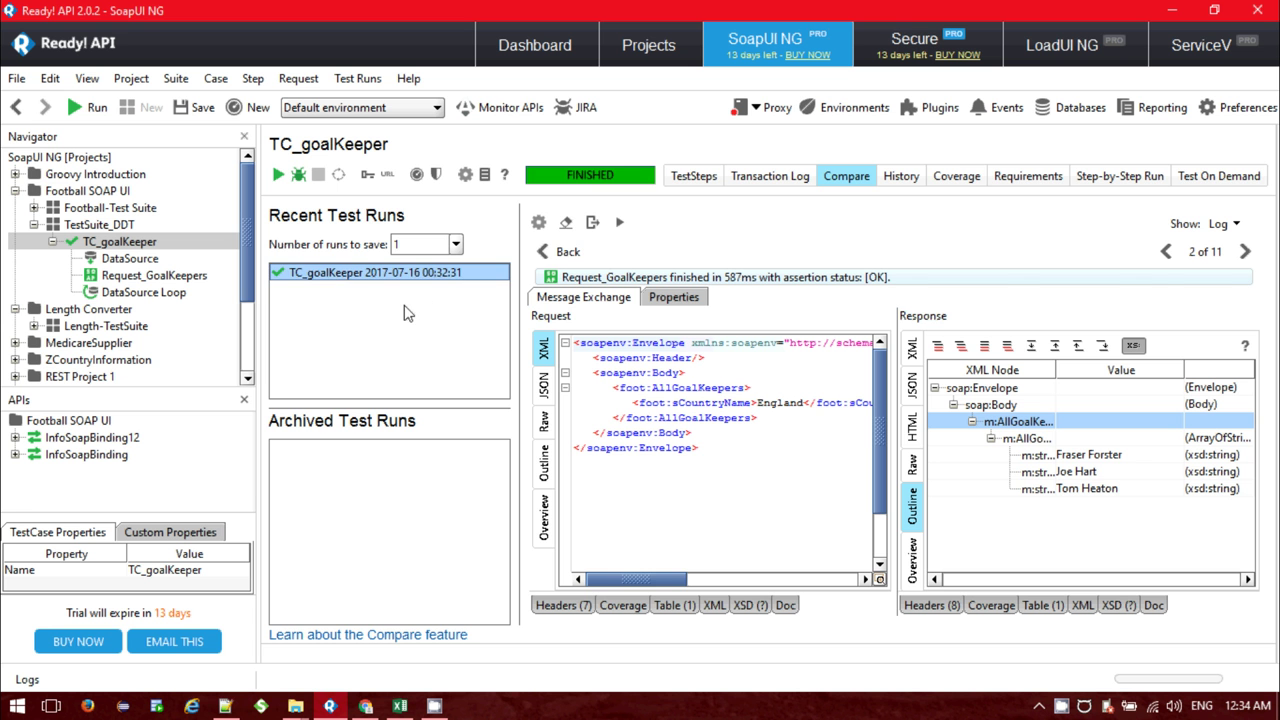
Review the Request_GoalKeepers and DataSource test steps, and look through the available DataSource types while keeping File selected.
click(190, 280)
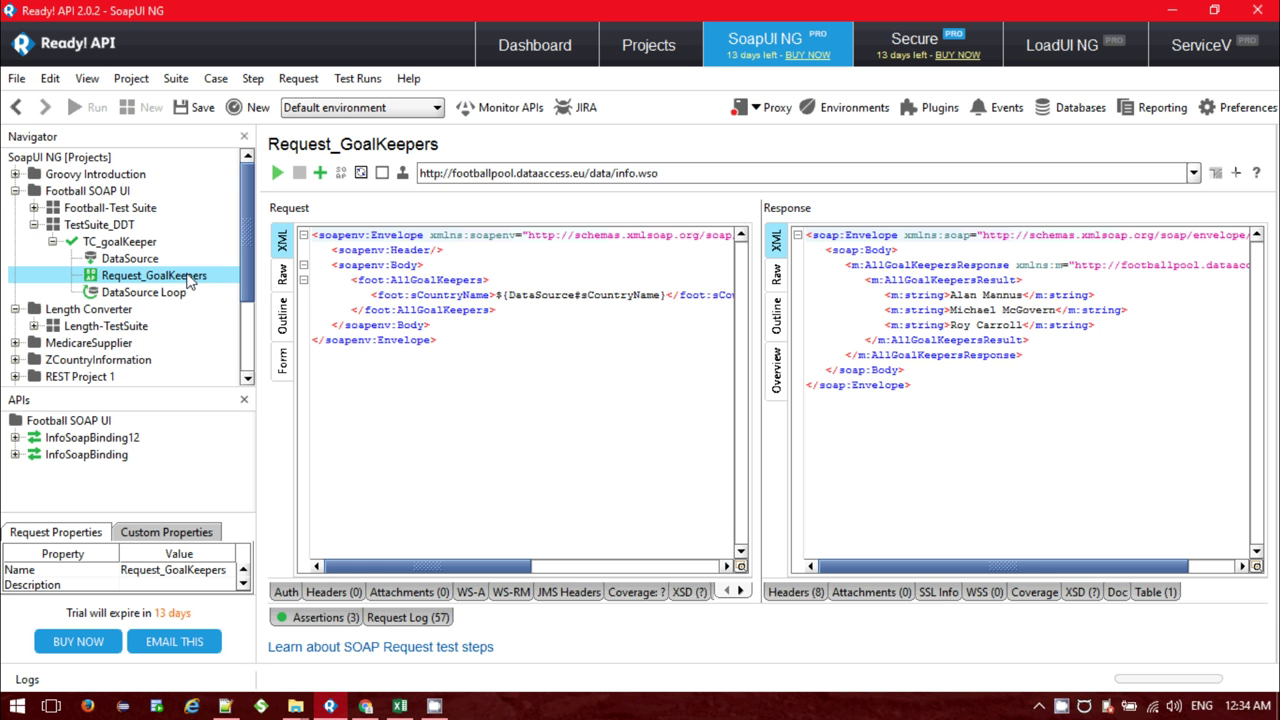
click(145, 261)
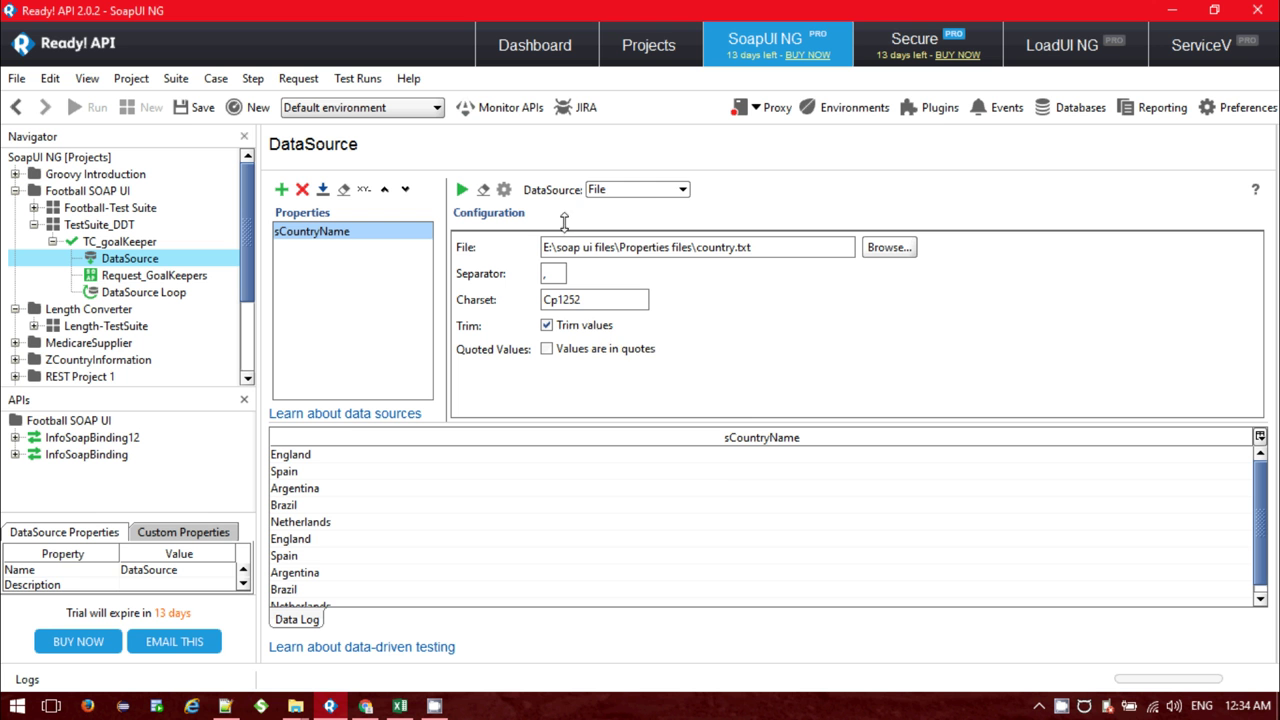
click(646, 192)
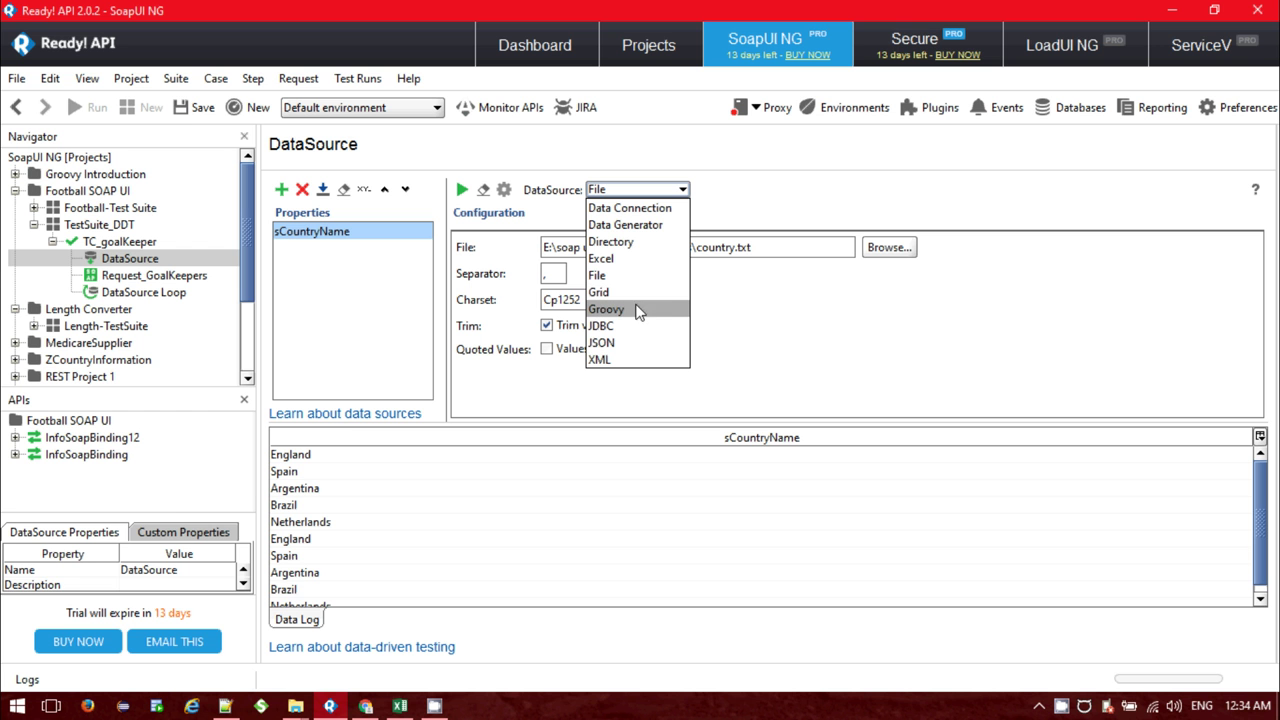
click(771, 333)
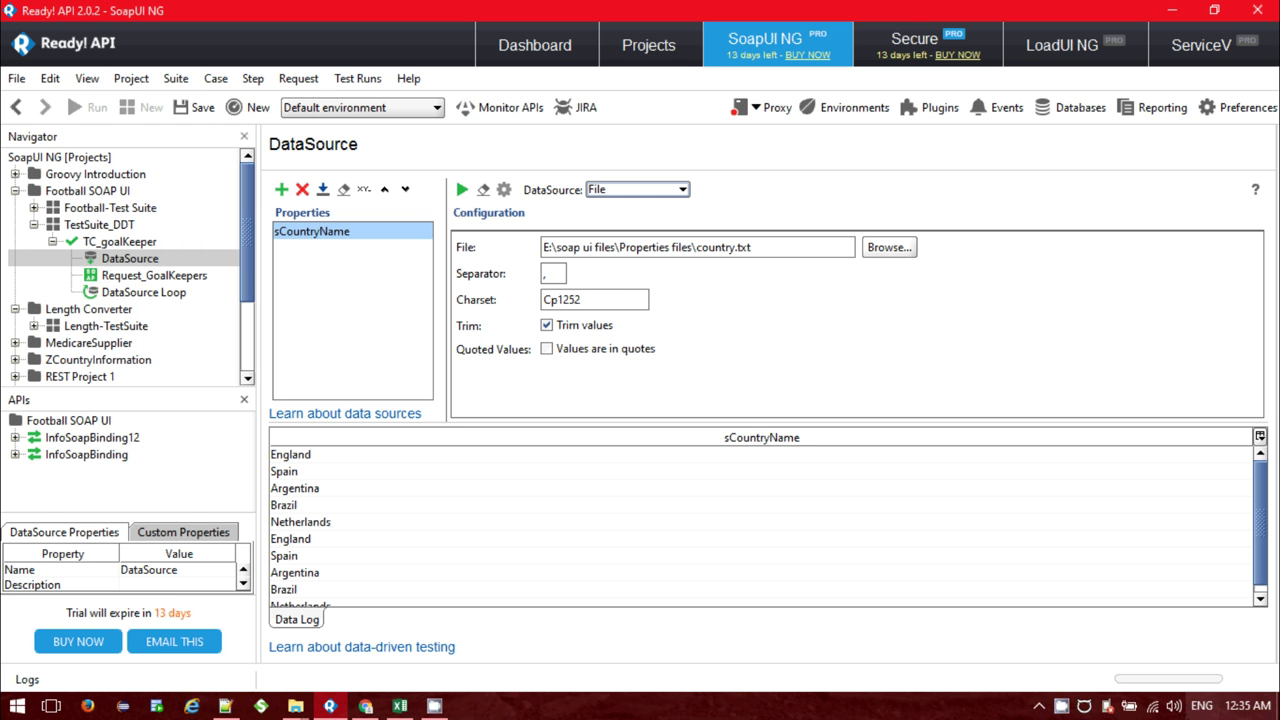
click(1061, 706)
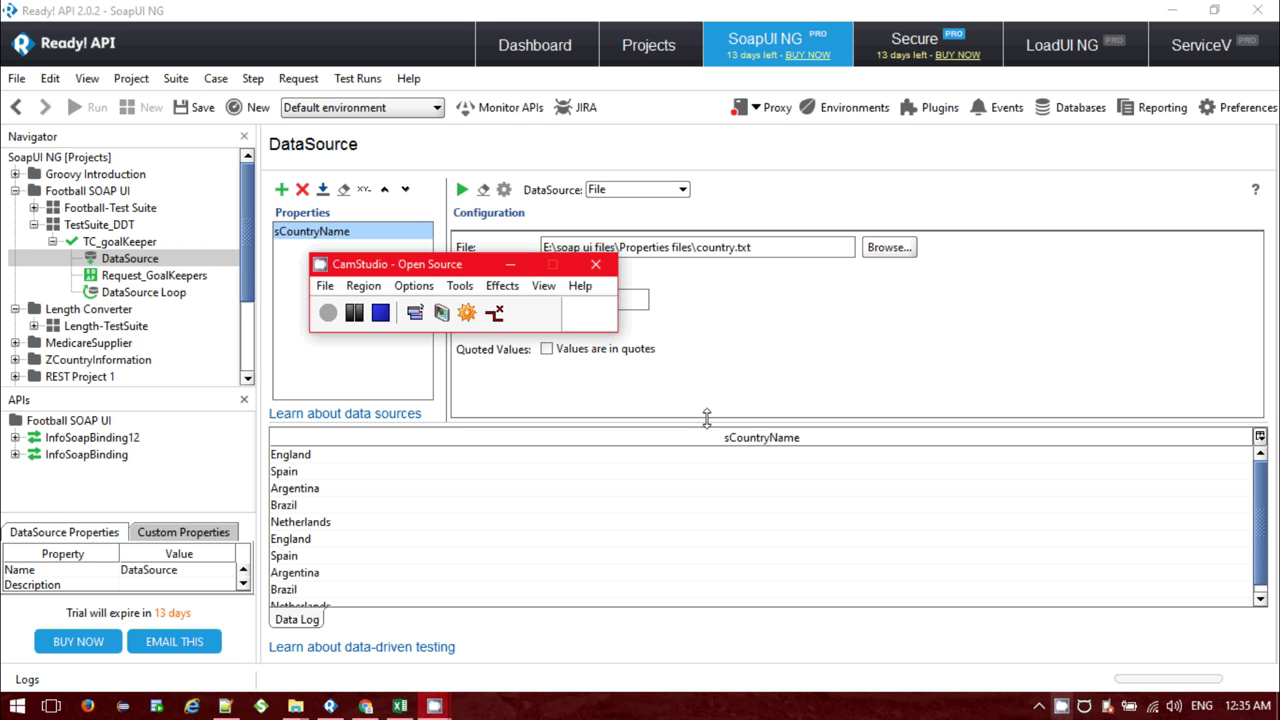